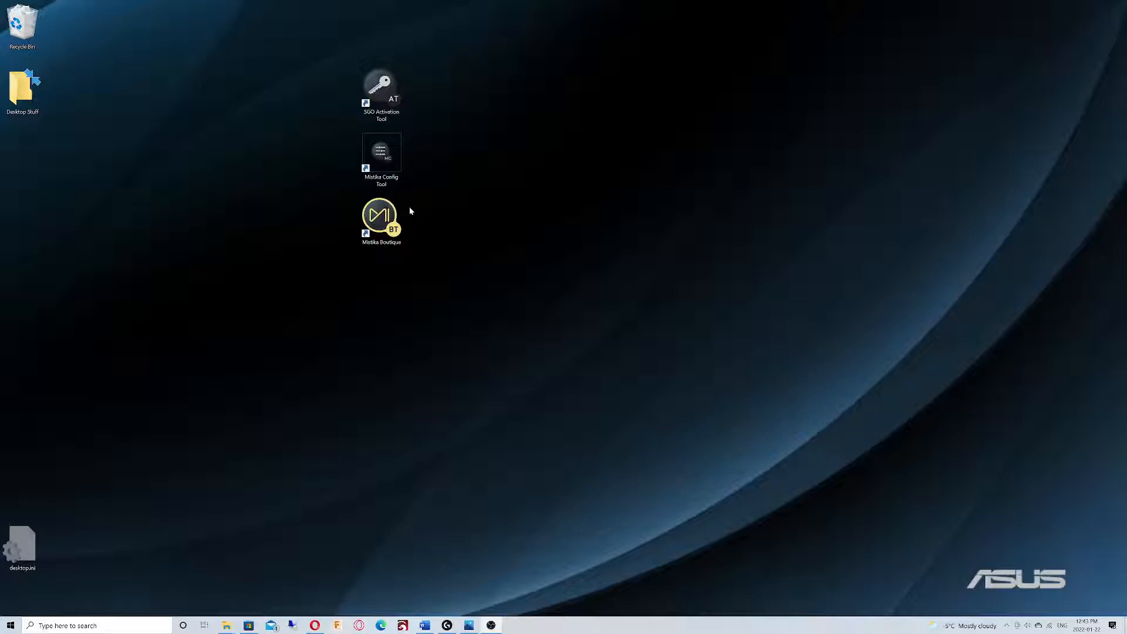
Open the Mistika Config Tool, load FactoryPreset_VR_4096x2048 as the standard preset and confirm the setup.
{"action": "double_click", "coordinate": [385, 154]}
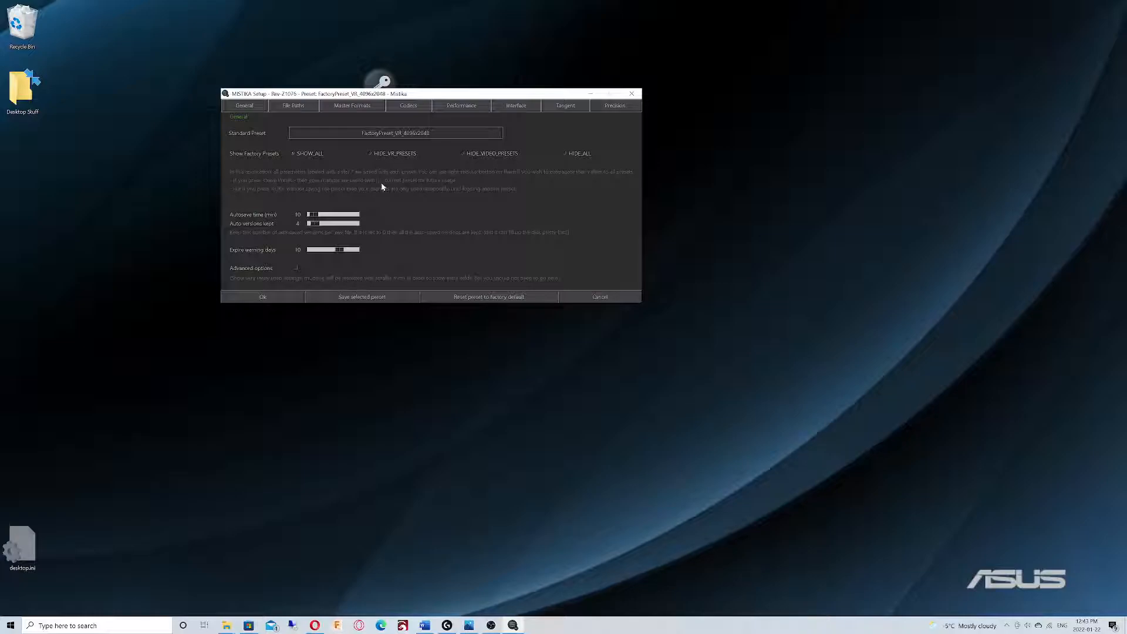
{"action": "left_click_drag", "start_coordinate": [332, 94], "coordinate": [525, 118]}
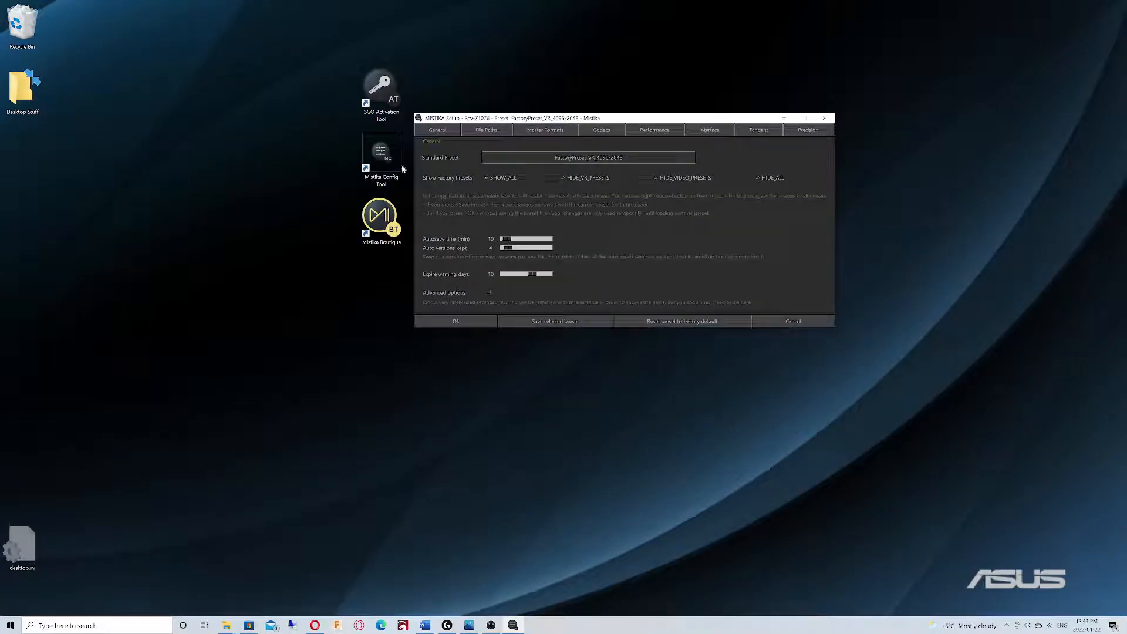
{"action": "left_click", "coordinate": [564, 160]}
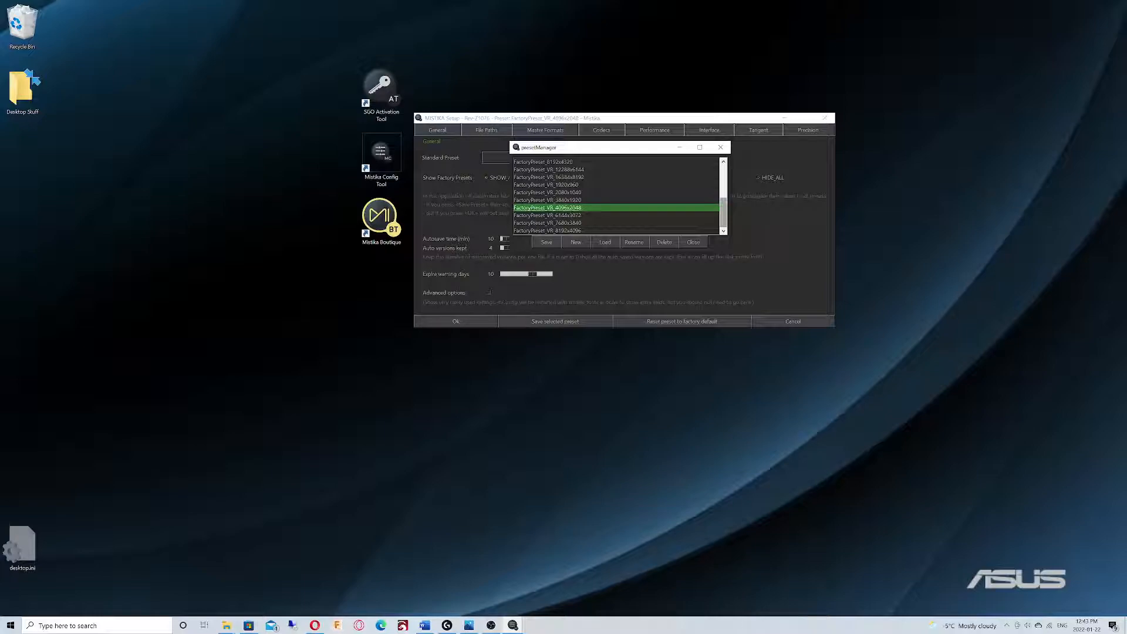
{"action": "left_click", "coordinate": [601, 242]}
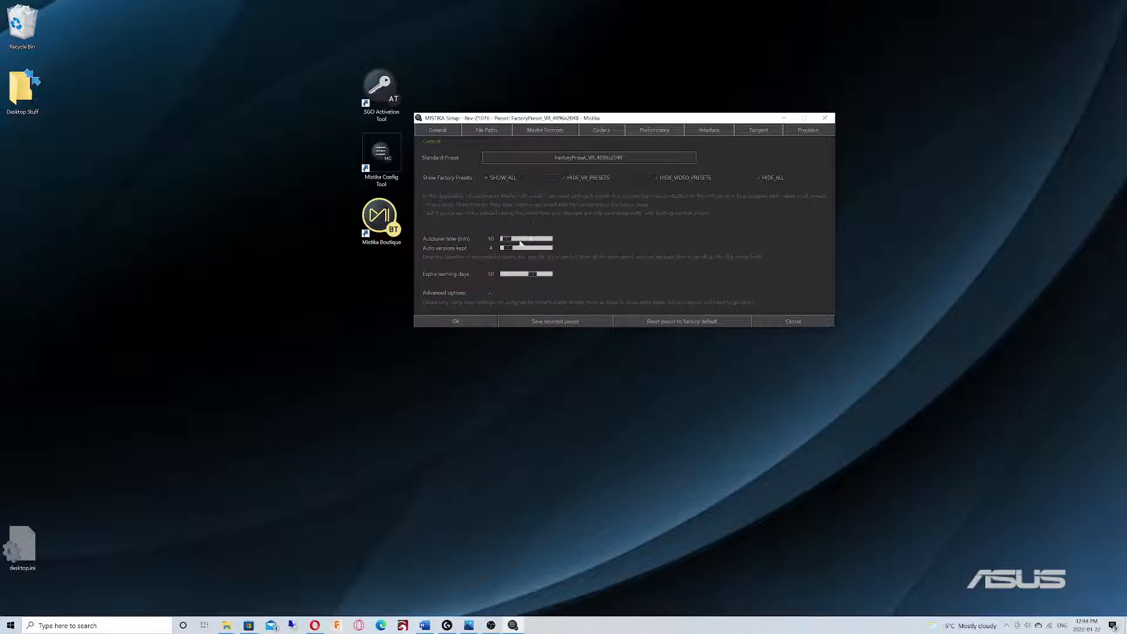
{"action": "left_click", "coordinate": [458, 321]}
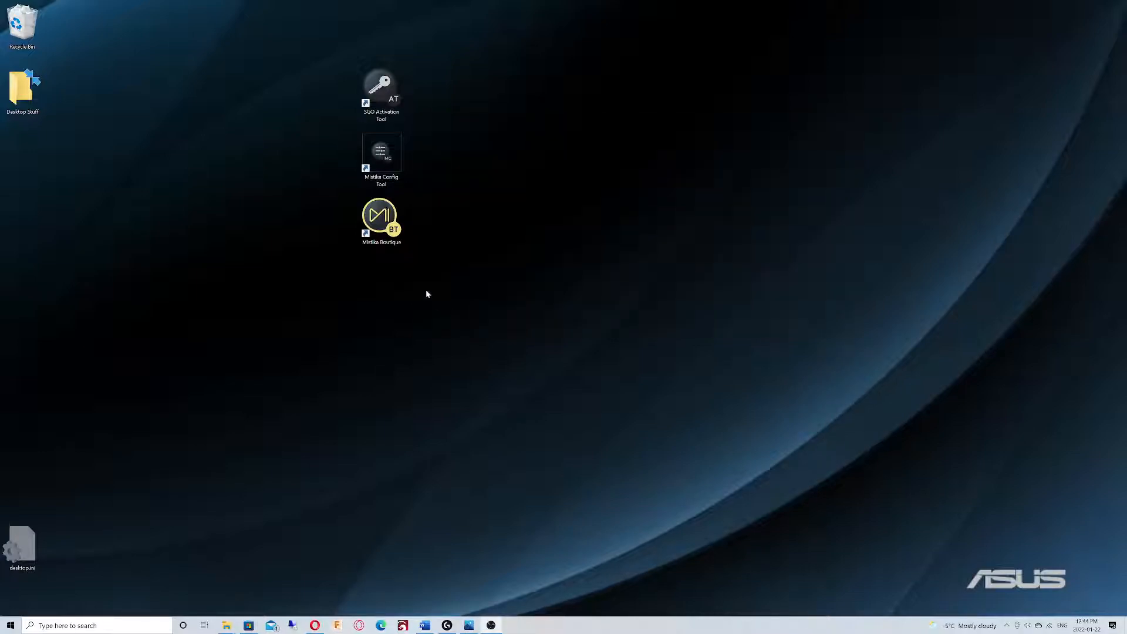
Launch Mistika Boutique and open the Media Manager.
{"action": "double_click", "coordinate": [383, 228]}
{"action": "double_click", "coordinate": [361, 240]}
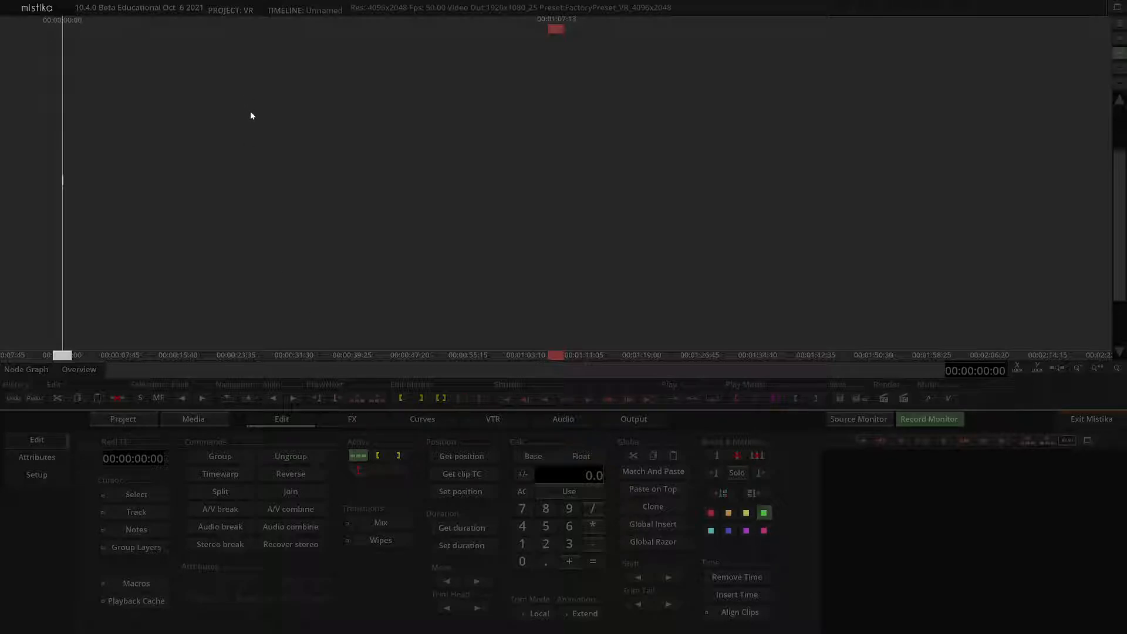
{"action": "left_click", "coordinate": [199, 420]}
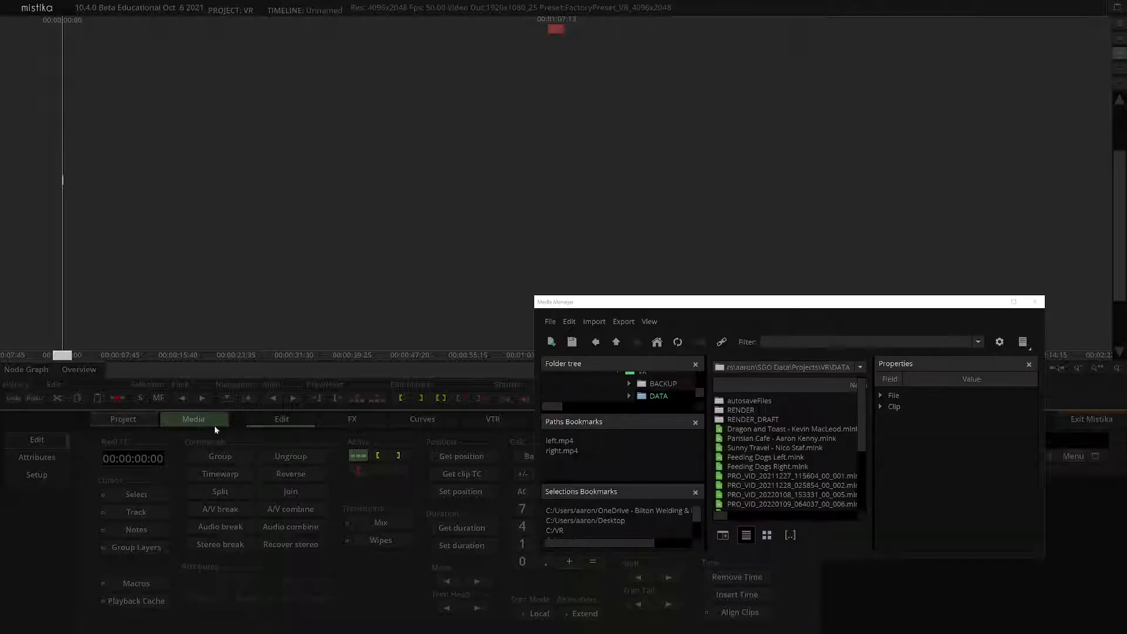
Browse from the C:/VR selection bookmark into the Cam 1 folder.
{"action": "scroll", "coordinate": [601, 521], "scroll_direction": "down", "scroll_amount": 2}
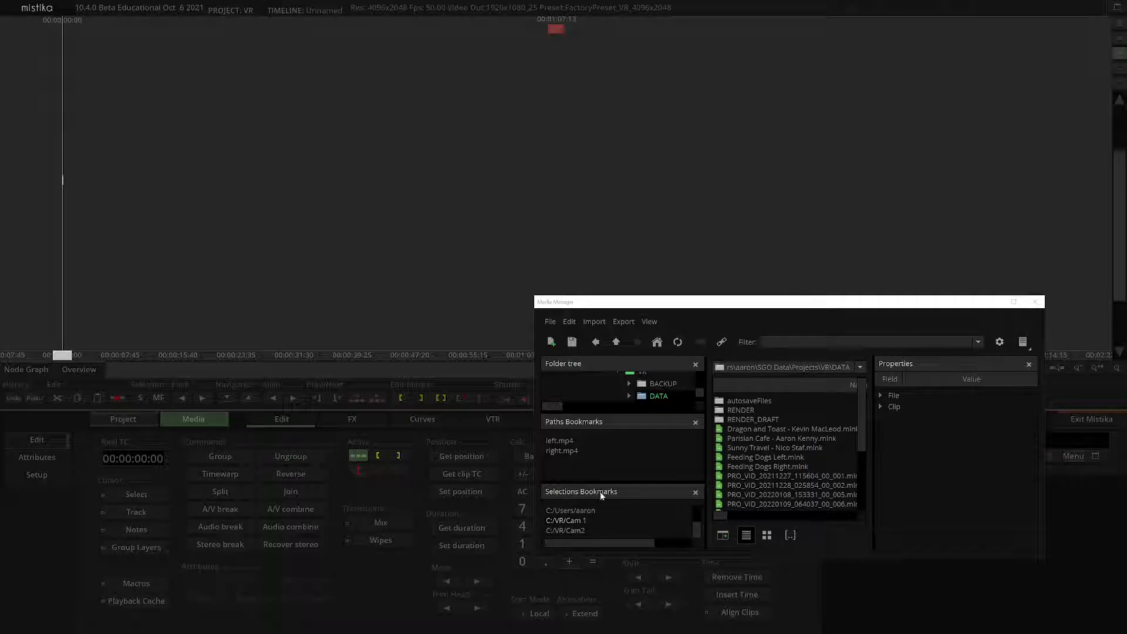
{"action": "scroll", "coordinate": [575, 528], "scroll_direction": "up", "scroll_amount": 3}
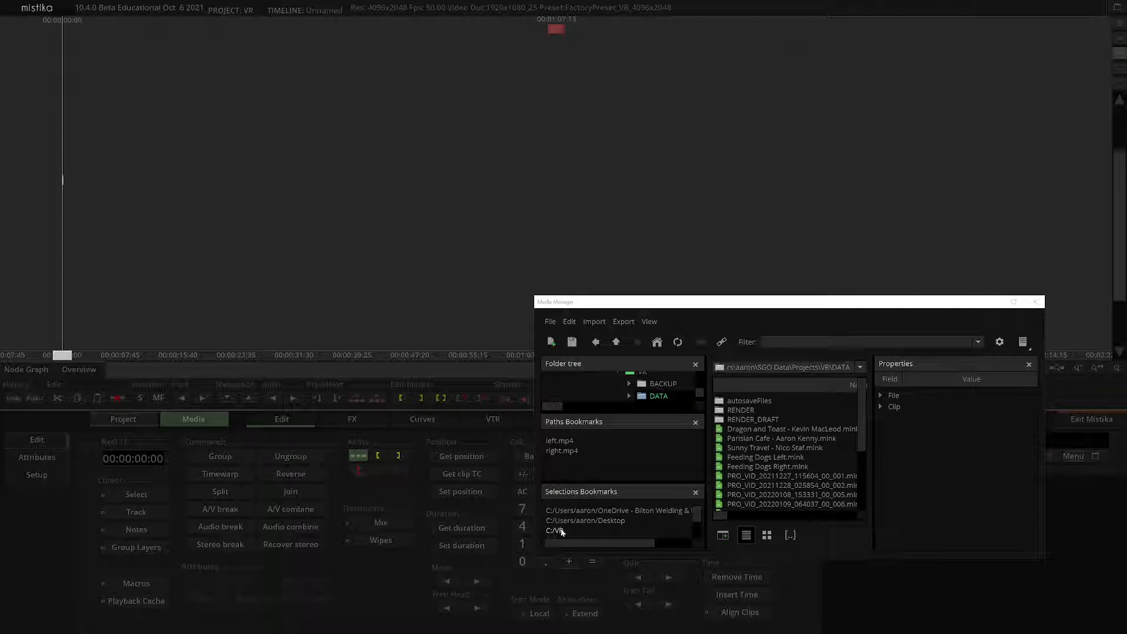
{"action": "left_click", "coordinate": [559, 531]}
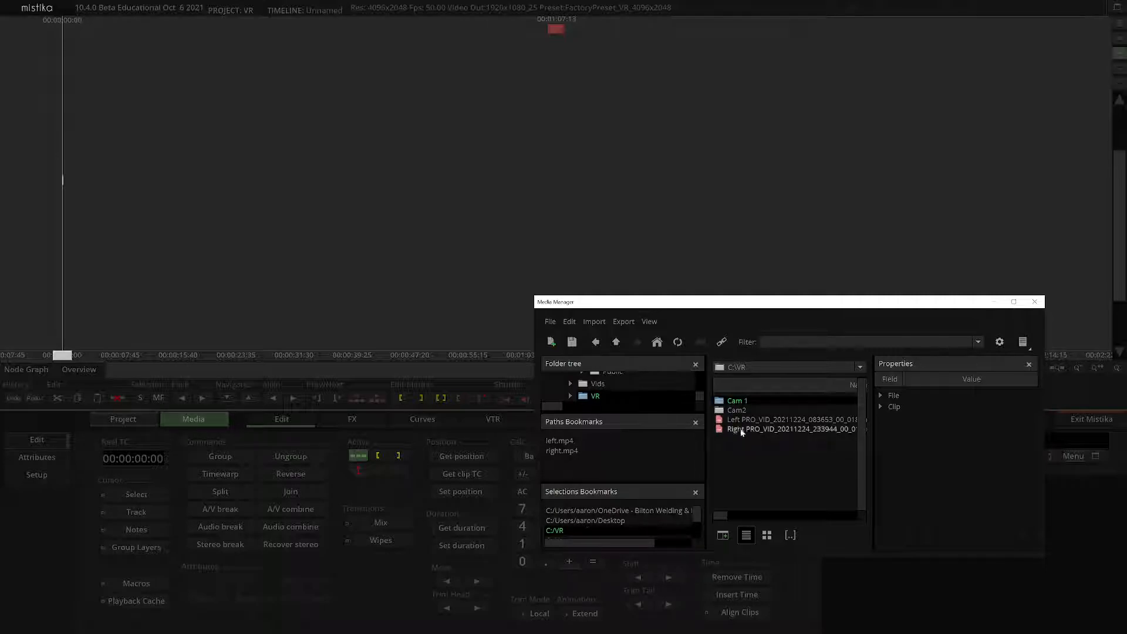
{"action": "double_click", "coordinate": [738, 403]}
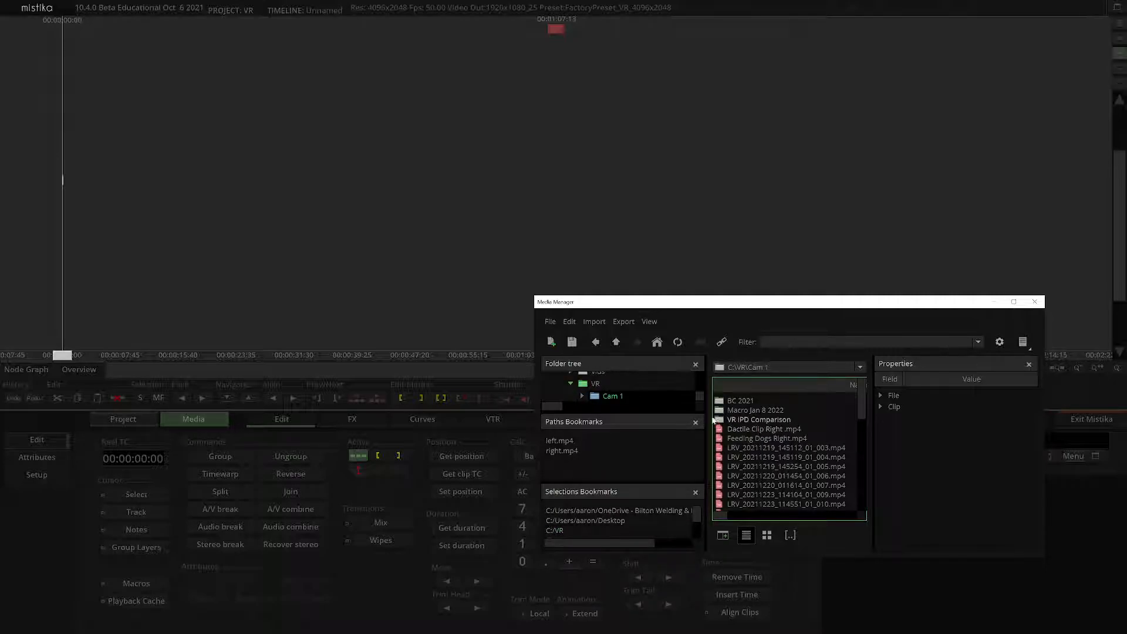
Bookmark the VR IPD Comparison folder in the selection bookmarks and delete the resulting duplicate C:/VR/Cam 1 entry.
{"action": "left_click_drag", "start_coordinate": [771, 420], "coordinate": [636, 523]}
{"action": "scroll", "coordinate": [635, 524], "scroll_direction": "down", "scroll_amount": 3}
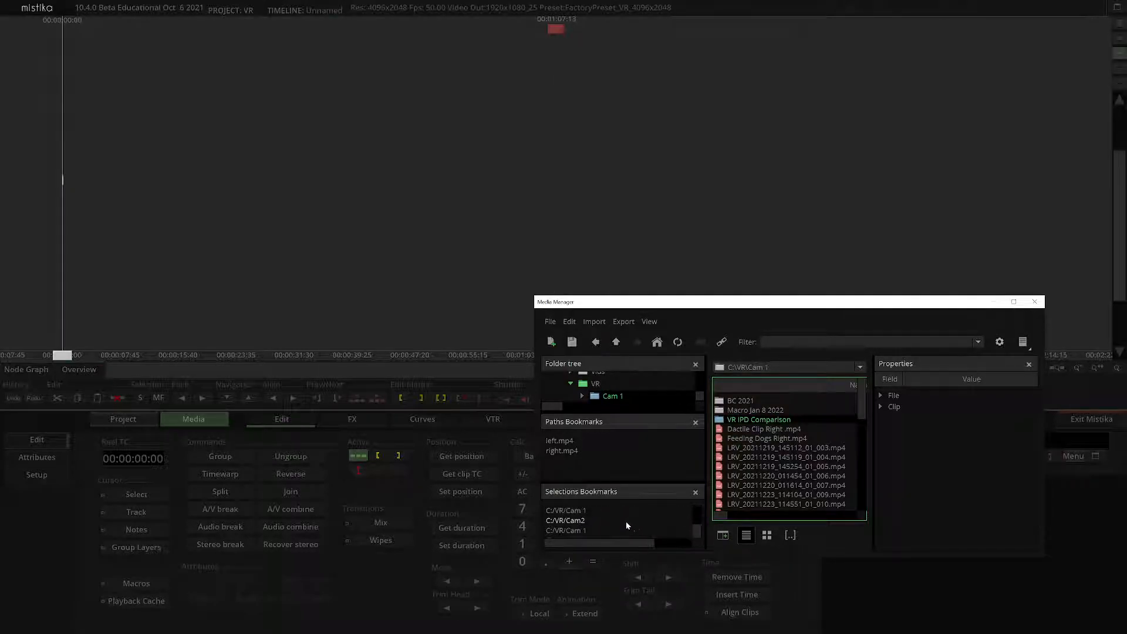
{"action": "right_click", "coordinate": [582, 530]}
{"action": "left_click", "coordinate": [610, 582]}
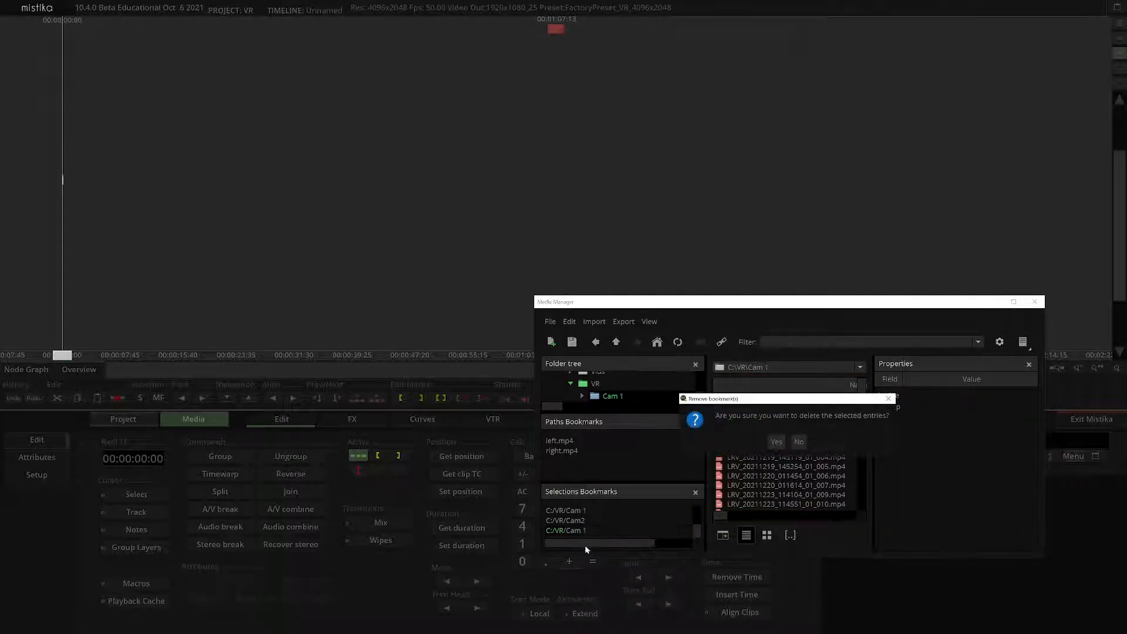
{"action": "left_click", "coordinate": [772, 445]}
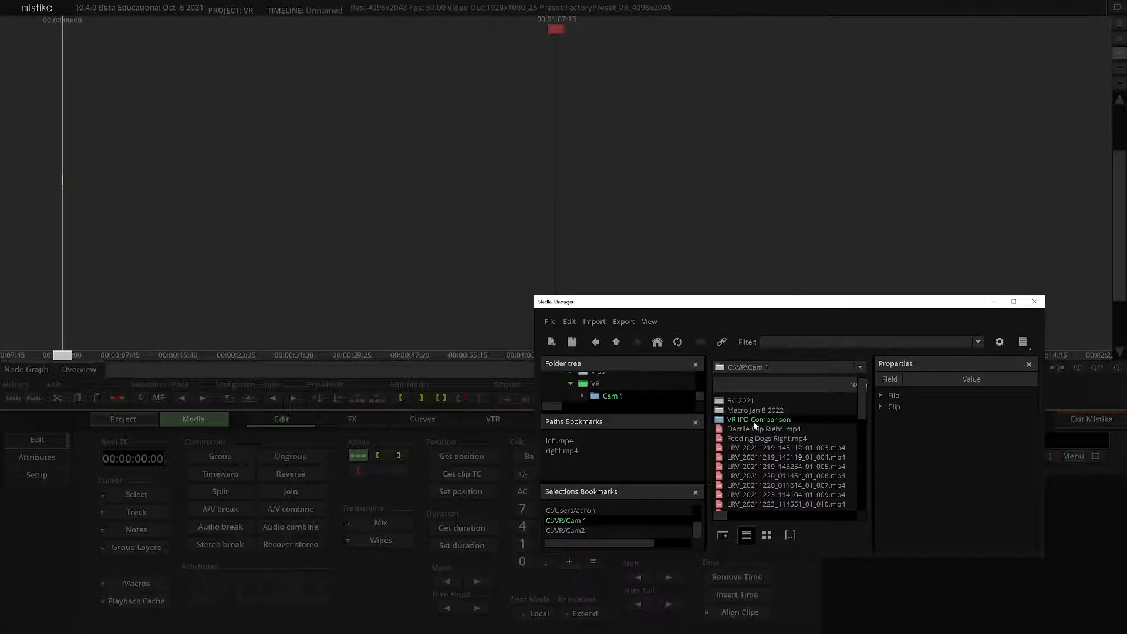
Place PRO_VID_20220120_185957_00_004 from Cam 1's VR IPD Comparison folder on the timeline as a progressive link, overwriting the existing link, and shift it earlier.
{"action": "double_click", "coordinate": [758, 419]}
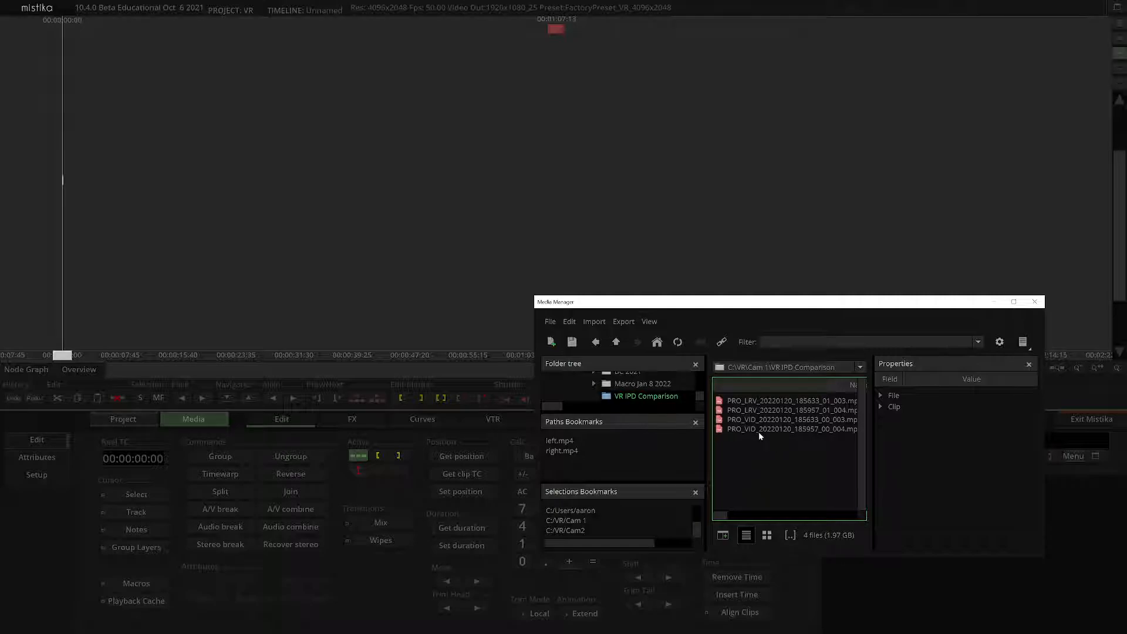
{"action": "left_click_drag", "start_coordinate": [757, 434], "coordinate": [178, 124]}
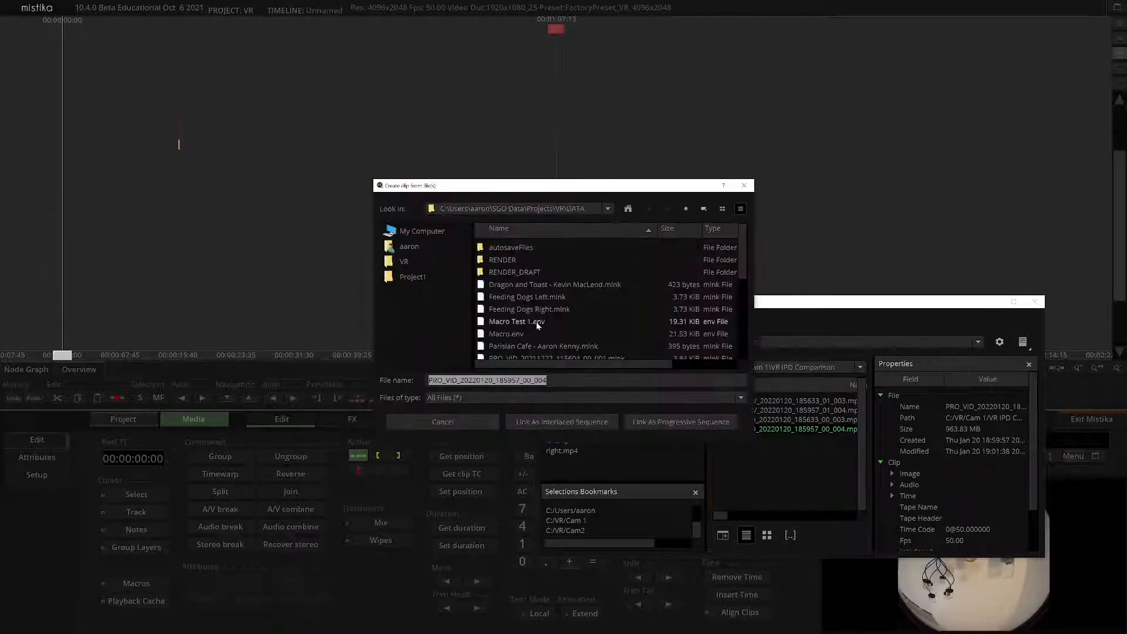
{"action": "left_click", "coordinate": [669, 427]}
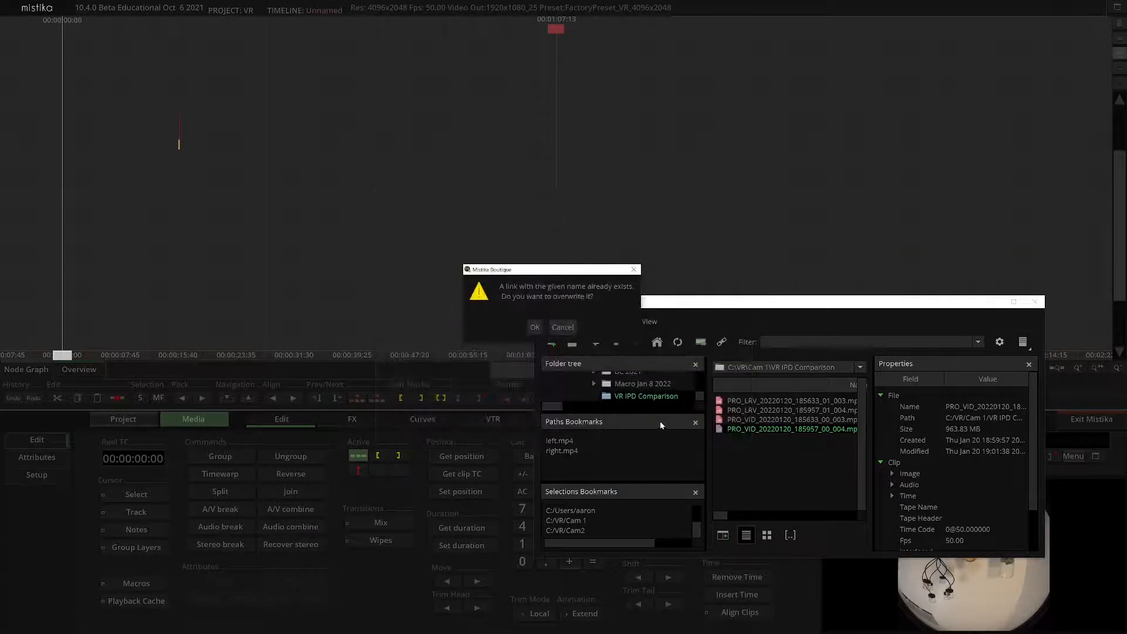
{"action": "left_click", "coordinate": [534, 328]}
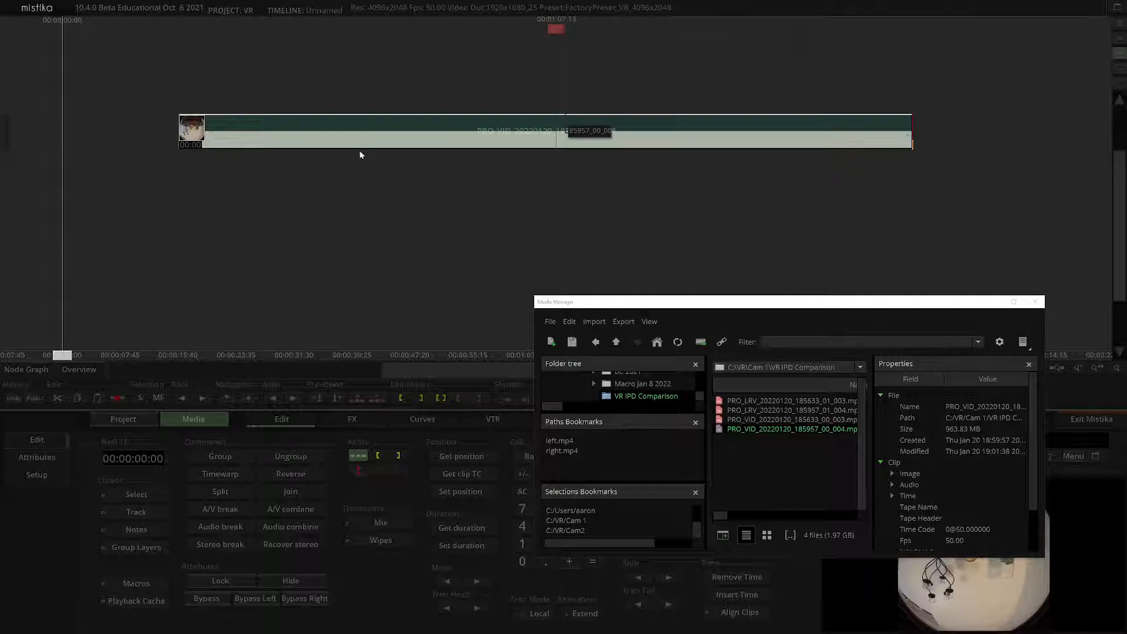
{"action": "left_click_drag", "start_coordinate": [258, 126], "coordinate": [206, 122]}
{"action": "left_click_drag", "start_coordinate": [273, 130], "coordinate": [306, 127]}
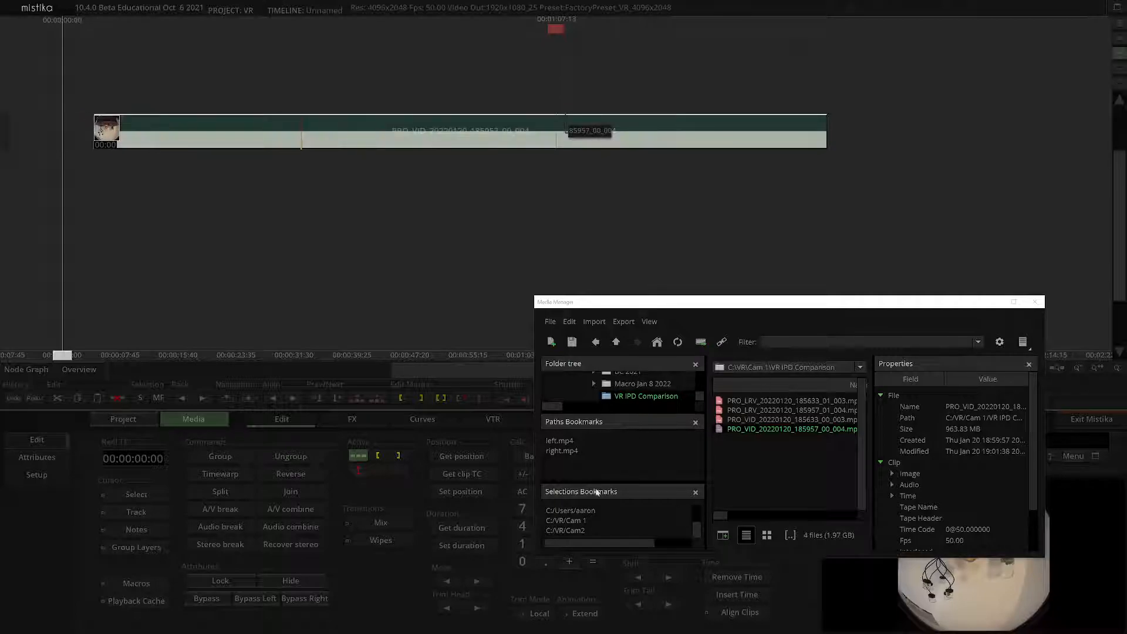
Place PRO_VID_20220121_100702_00_003 from Cam2's VR IPD Comparison folder directly beneath the first clip, overwriting its progressive link, and close the Media Manager.
{"action": "left_click", "coordinate": [572, 530]}
{"action": "double_click", "coordinate": [757, 420]}
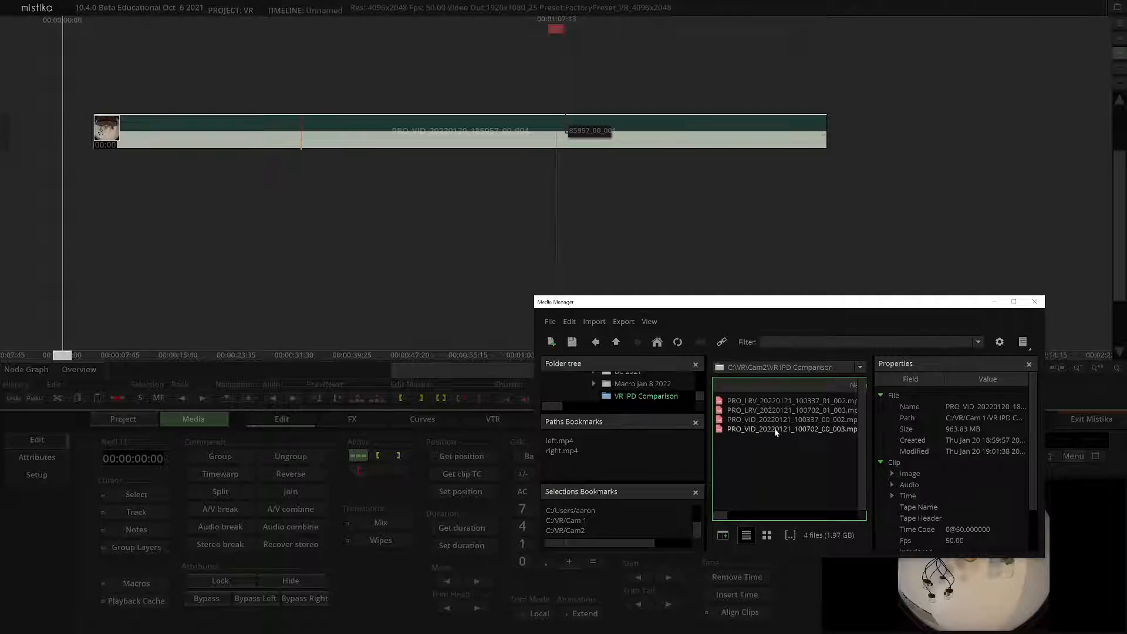
{"action": "left_click_drag", "start_coordinate": [775, 430], "coordinate": [154, 178]}
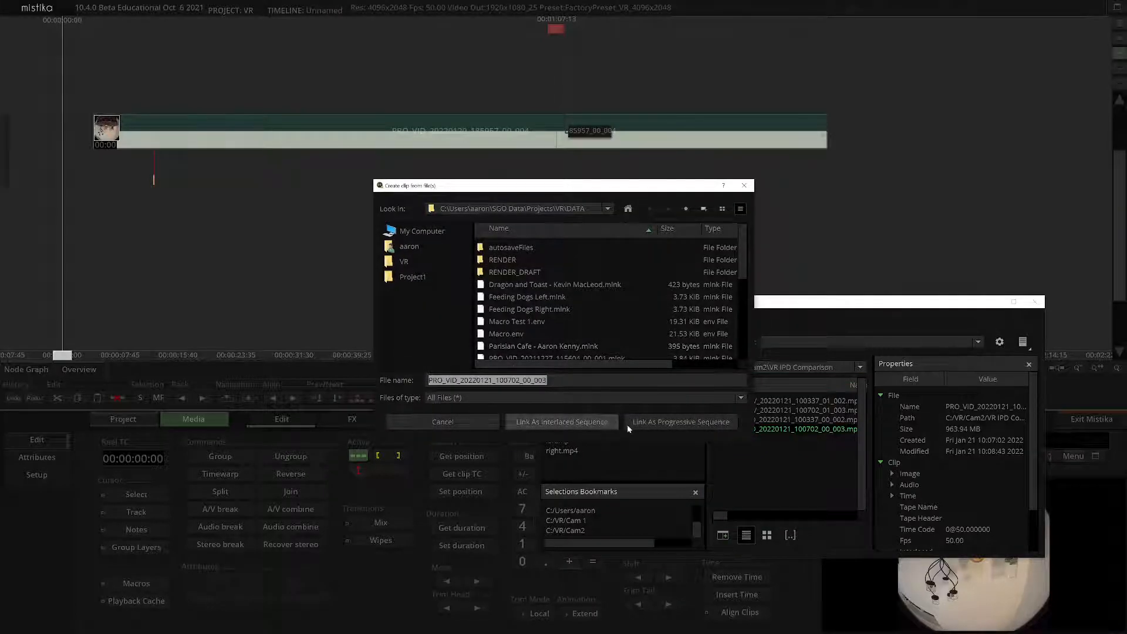
{"action": "left_click", "coordinate": [665, 423]}
{"action": "left_click", "coordinate": [530, 332]}
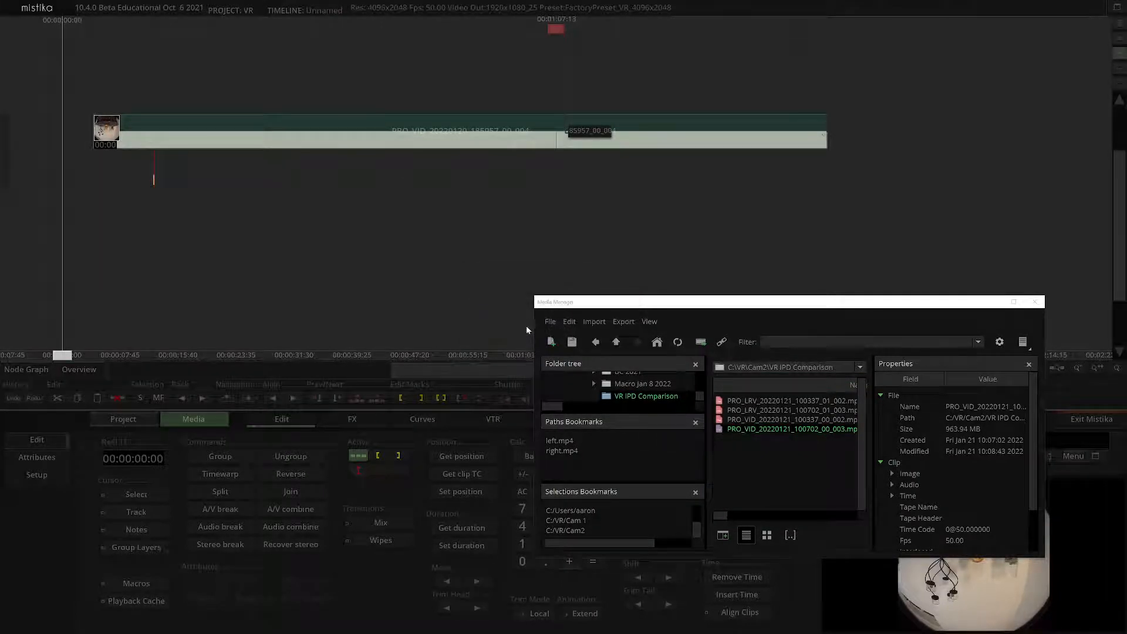
{"action": "mouse_move", "coordinate": [274, 161]}
{"action": "left_mouse_down"}
{"action": "mouse_move", "coordinate": [259, 160]}
{"action": "mouse_move", "coordinate": [271, 160]}
{"action": "left_mouse_up"}
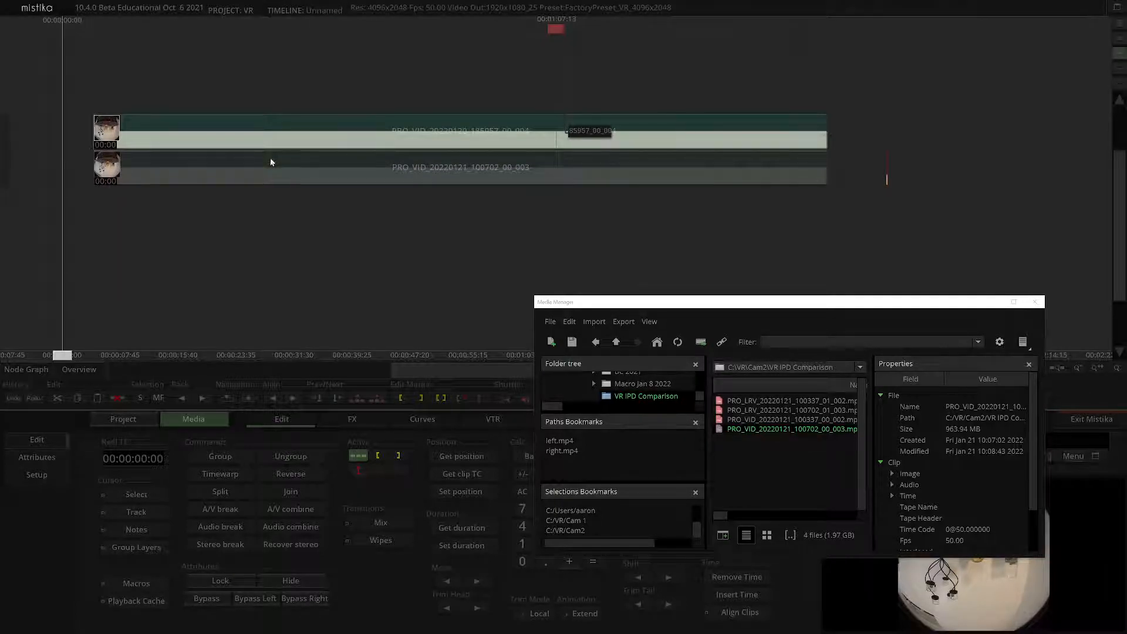
{"action": "left_click", "coordinate": [271, 162]}
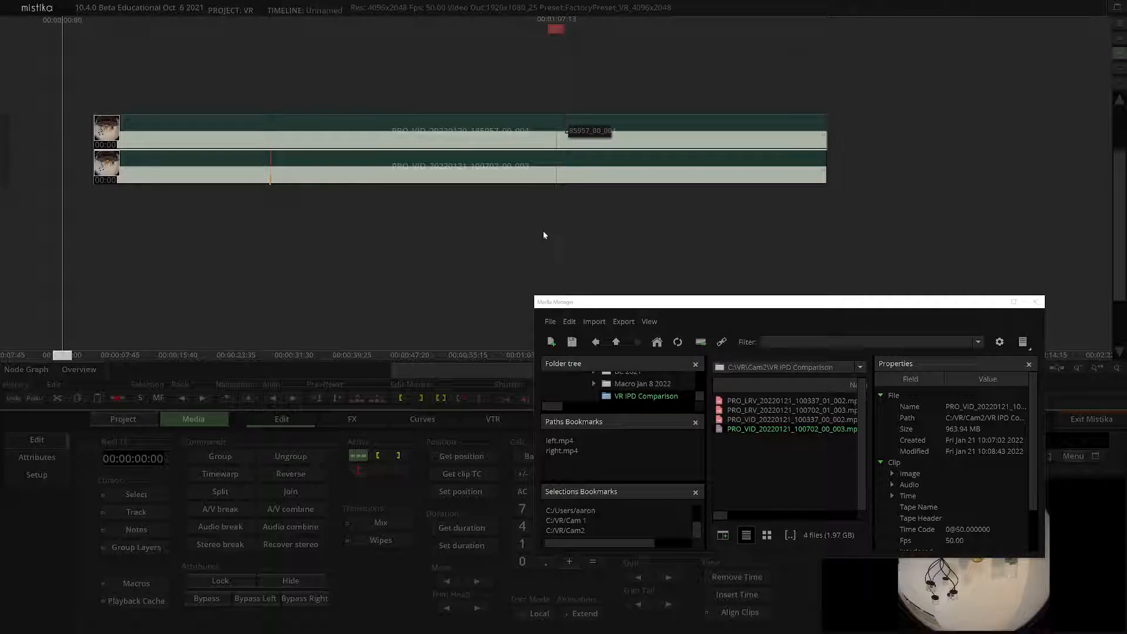
{"action": "left_click", "coordinate": [1035, 301]}
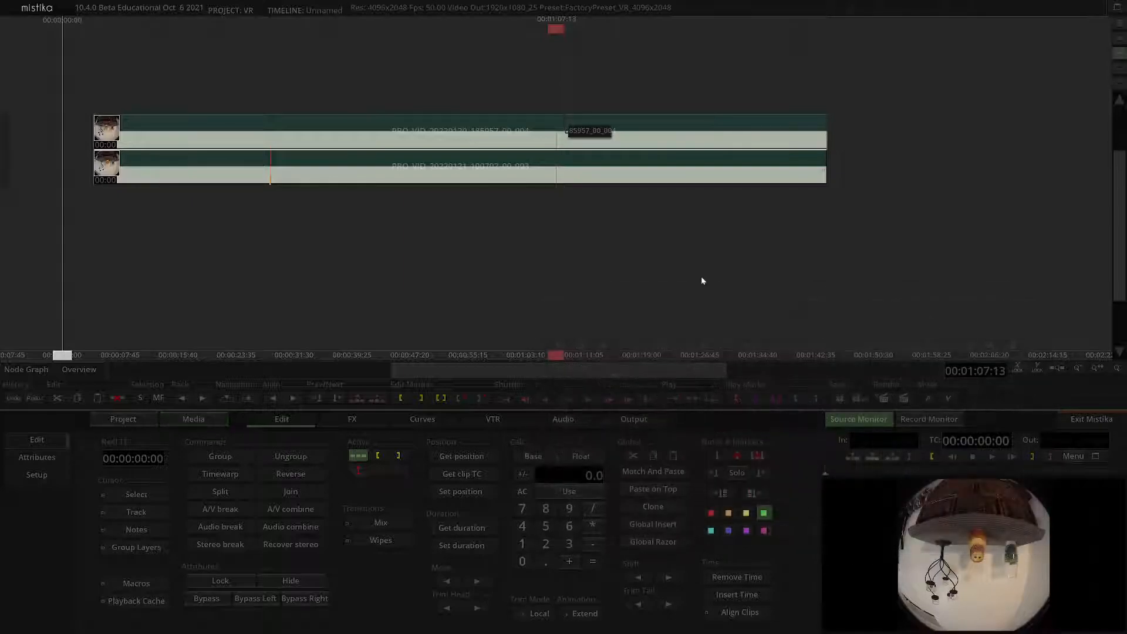
Try to align the two stacked clips by audio with search length 1000, maximum offset 100 and sample size 4.
{"action": "scroll", "coordinate": [702, 281], "scroll_direction": "down", "scroll_amount": 2}
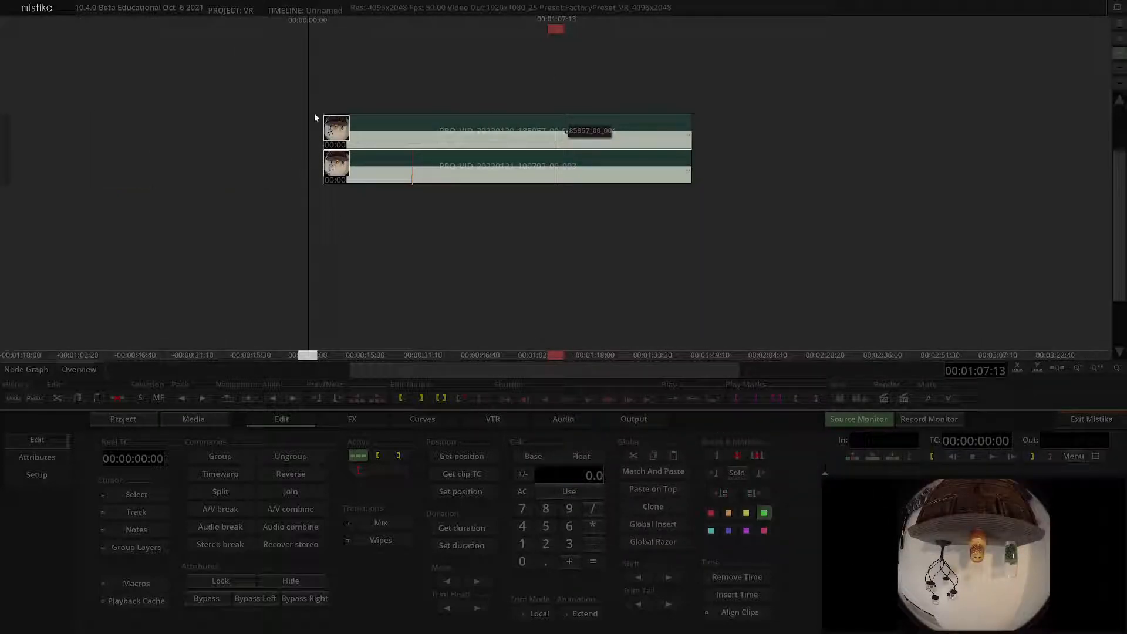
{"action": "left_click", "coordinate": [732, 241]}
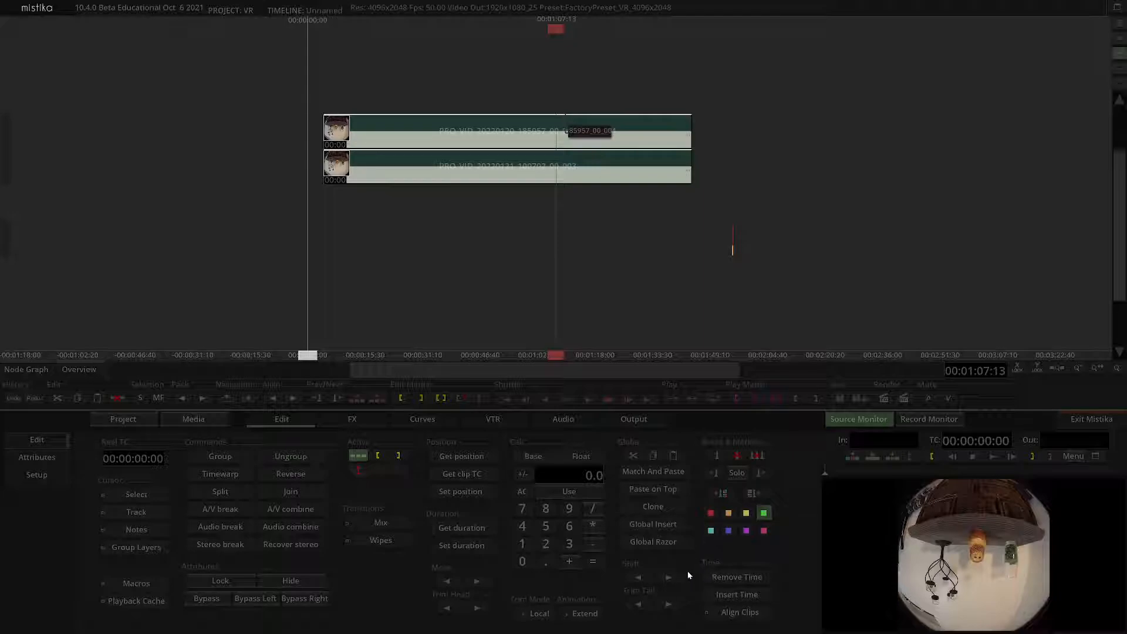
{"action": "left_click", "coordinate": [734, 613]}
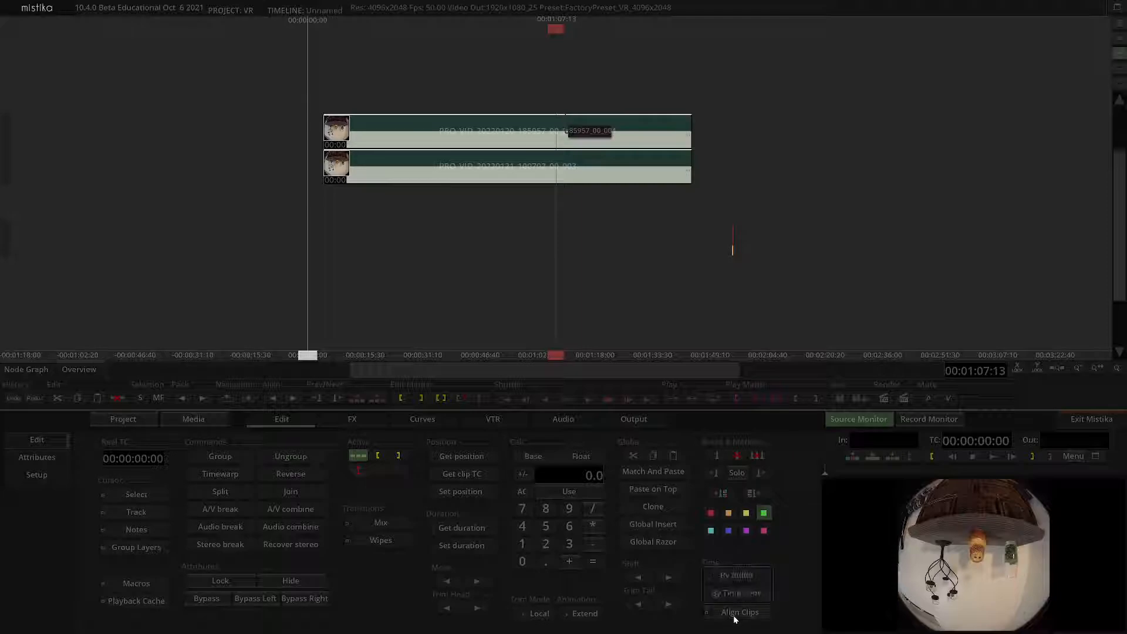
{"action": "left_click", "coordinate": [734, 576]}
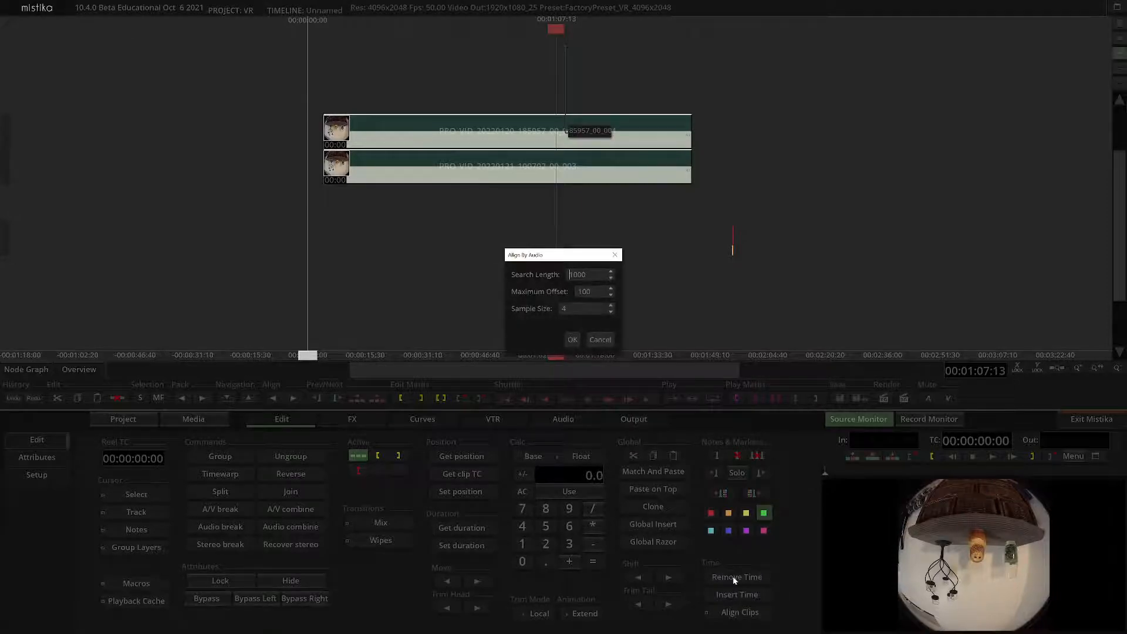
{"action": "left_click", "coordinate": [570, 340]}
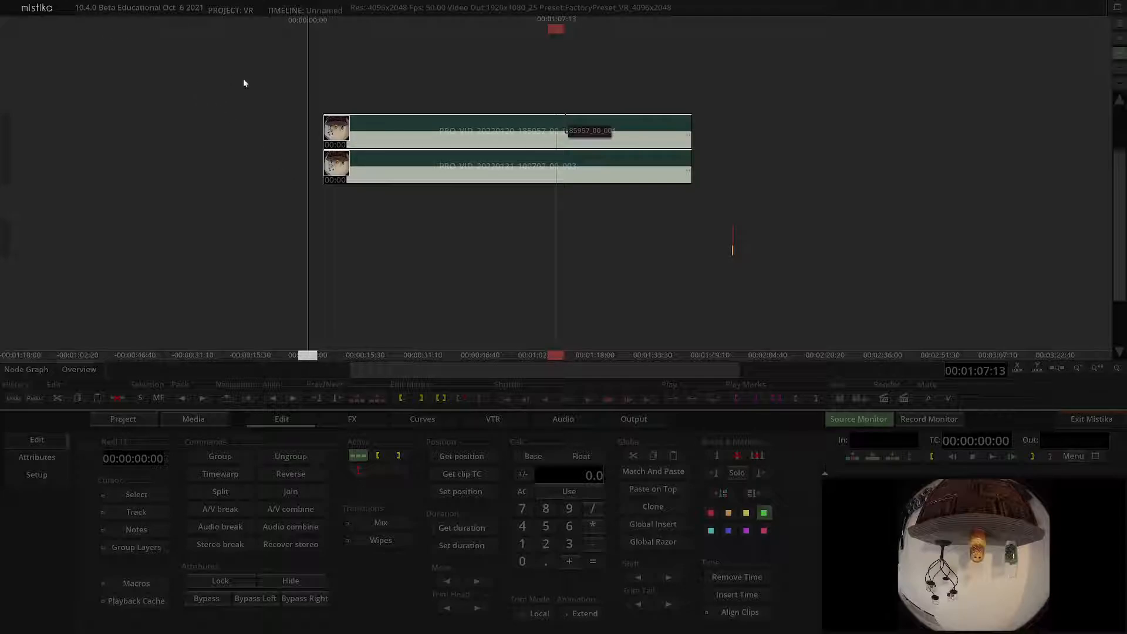
Cut both clips and move them along the timeline to start at about 00:01:56.
{"action": "left_click", "coordinate": [322, 96]}
{"action": "left_click", "coordinate": [735, 229]}
{"action": "key", "text": "Delete"}
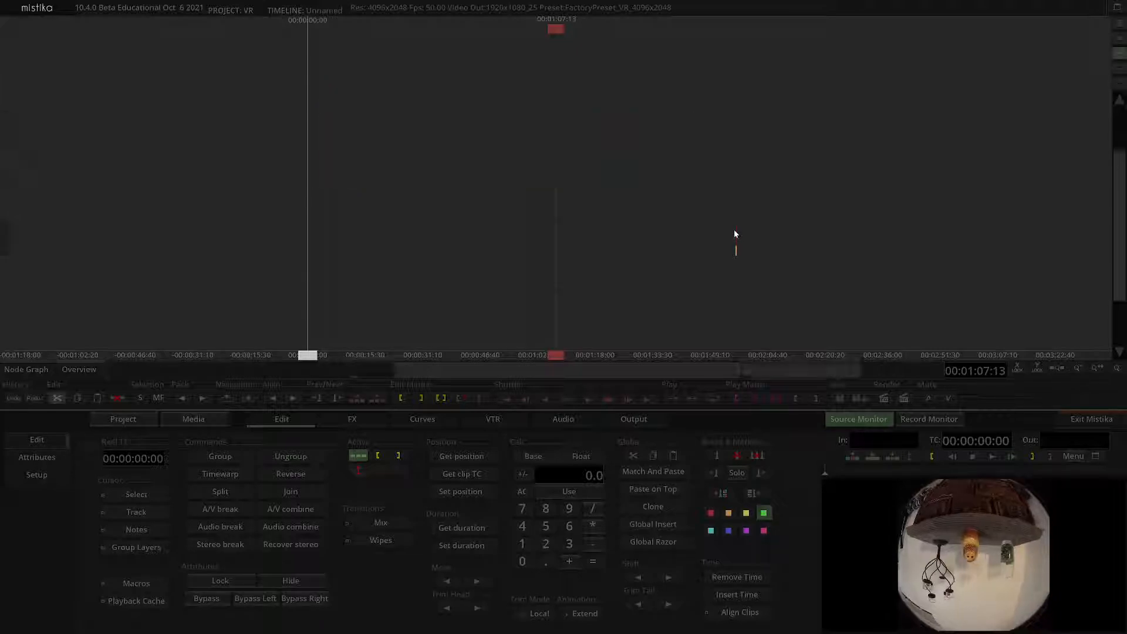
Select both clip nodes in the node graph, align the clips by audio and apply the proposed offset.
{"action": "left_click", "coordinate": [26, 369]}
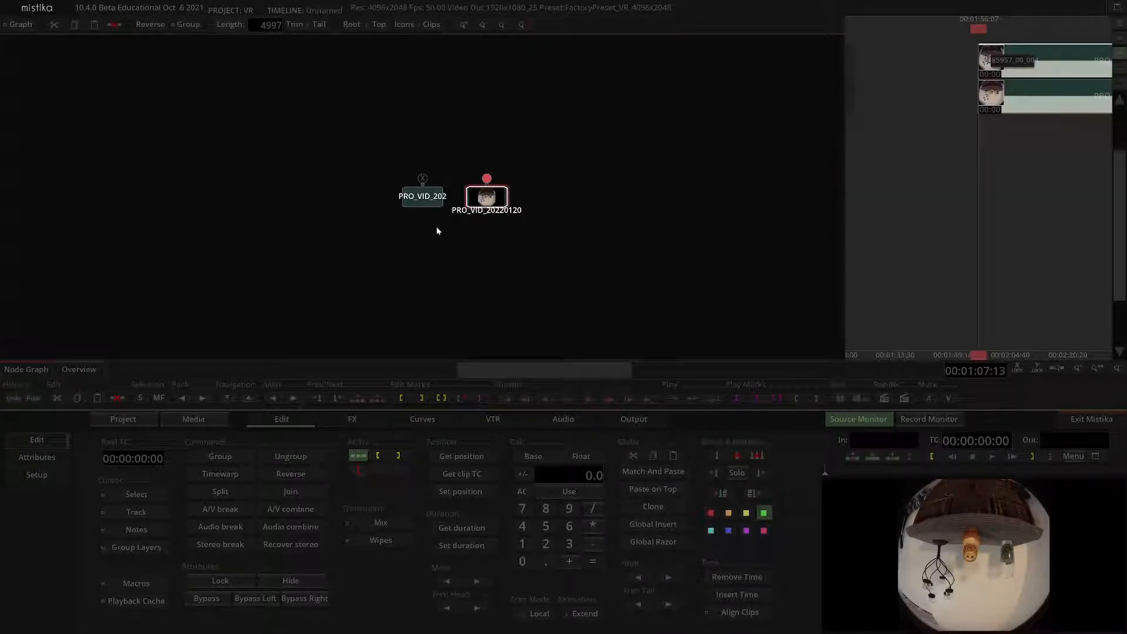
{"action": "left_click_drag", "start_coordinate": [422, 202], "coordinate": [424, 204]}
{"action": "left_click", "coordinate": [481, 204]}
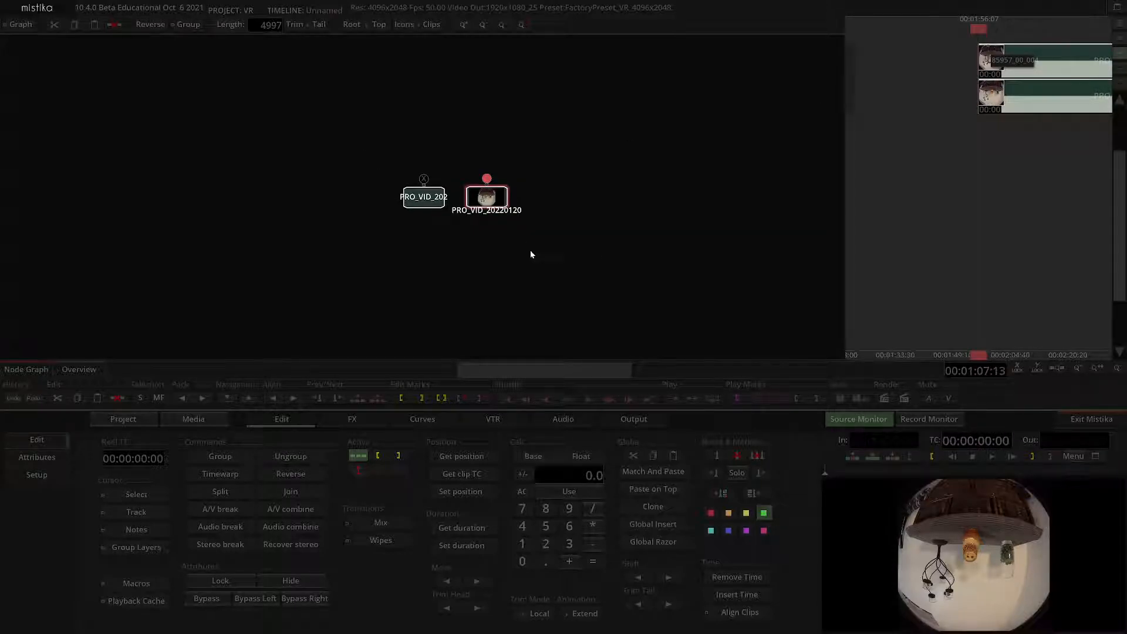
{"action": "left_click", "coordinate": [742, 616]}
{"action": "left_click", "coordinate": [574, 341]}
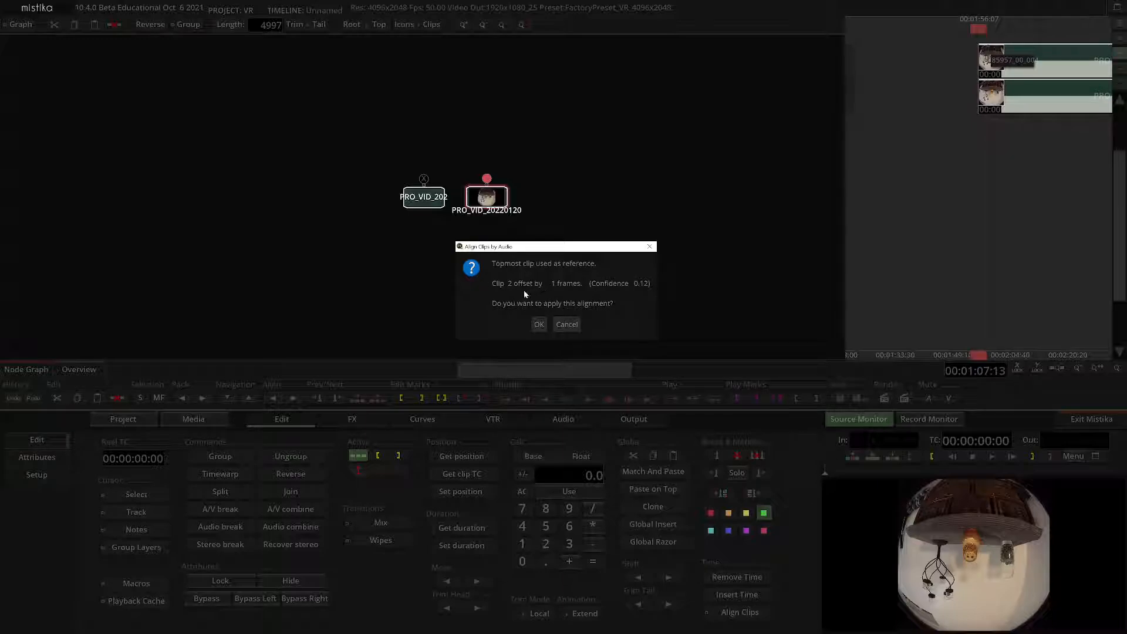
{"action": "left_click", "coordinate": [539, 323]}
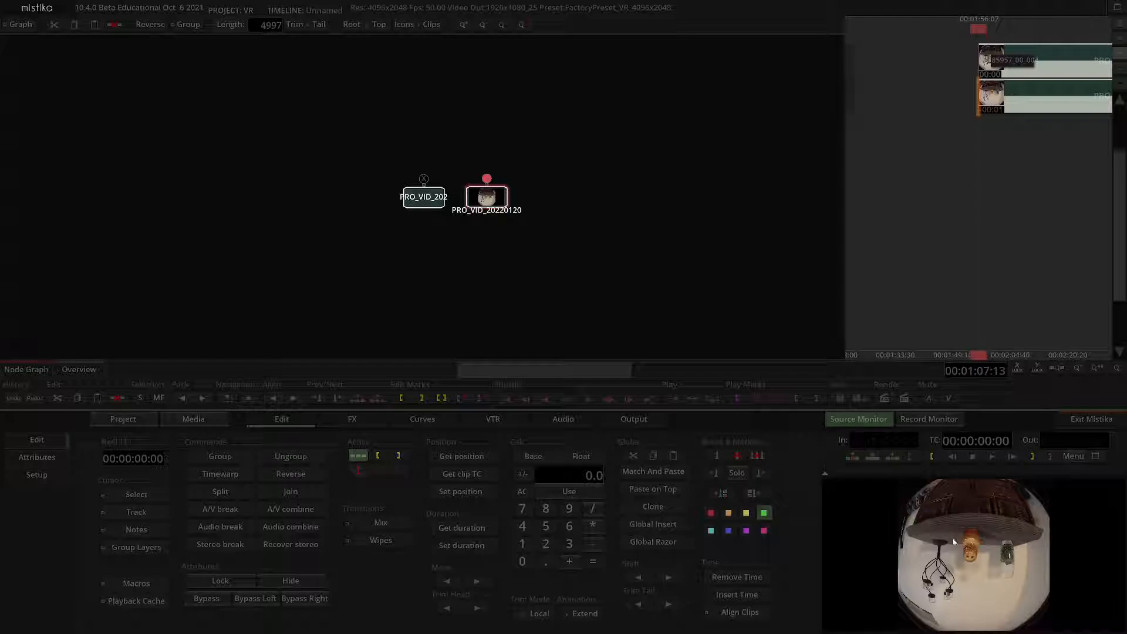
Play the aligned clips to check their synchronization, and hide the node graph to give the timeline the full width.
{"action": "left_click", "coordinate": [589, 401]}
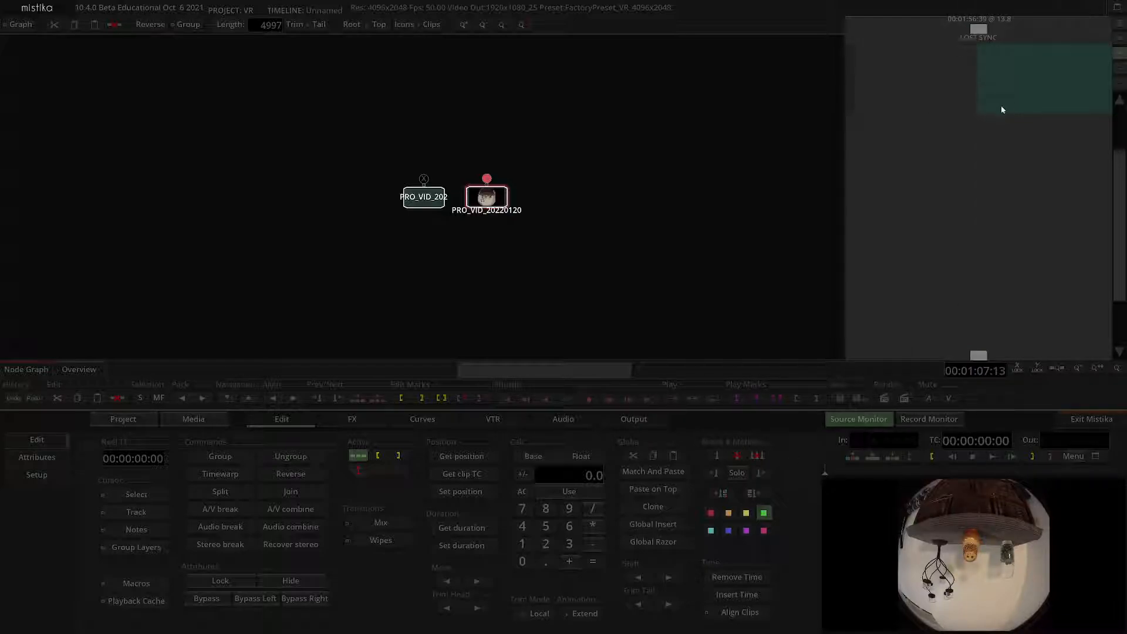
{"action": "left_click", "coordinate": [590, 405]}
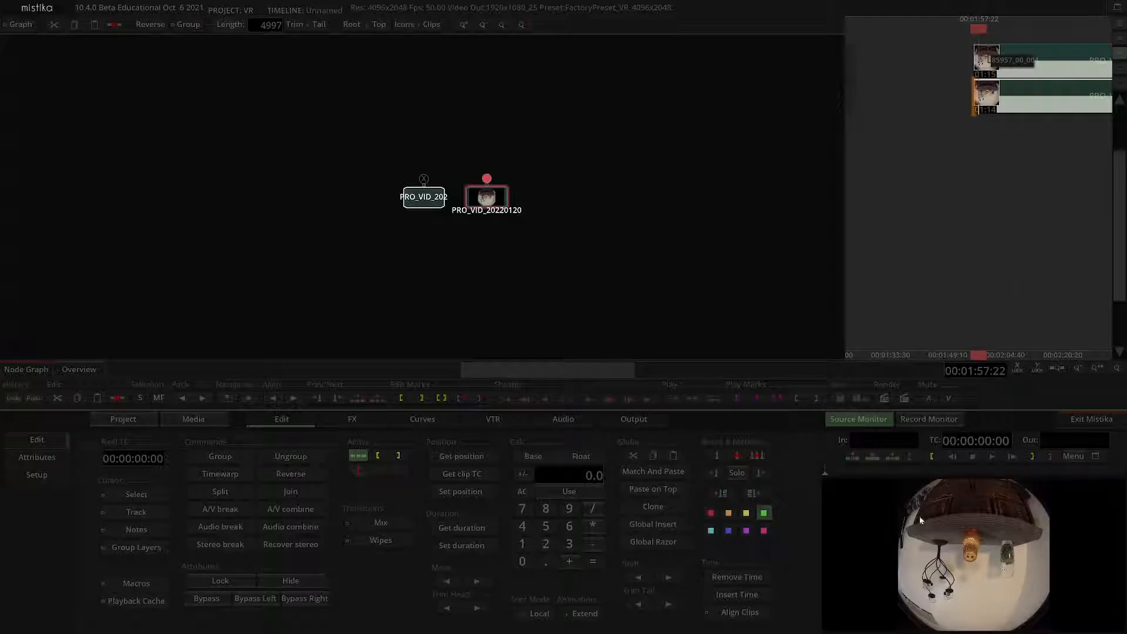
{"action": "left_click", "coordinate": [16, 369]}
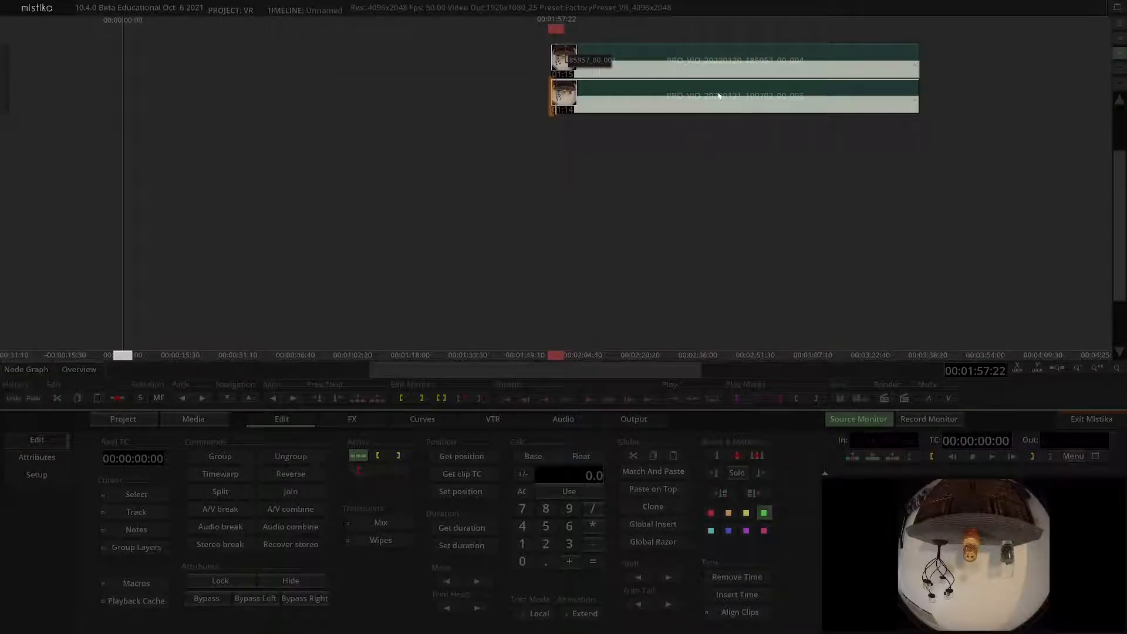
Open the upper clip in the visual editor and set the GUI stereo display mode to Left View.
{"action": "double_click", "coordinate": [680, 66]}
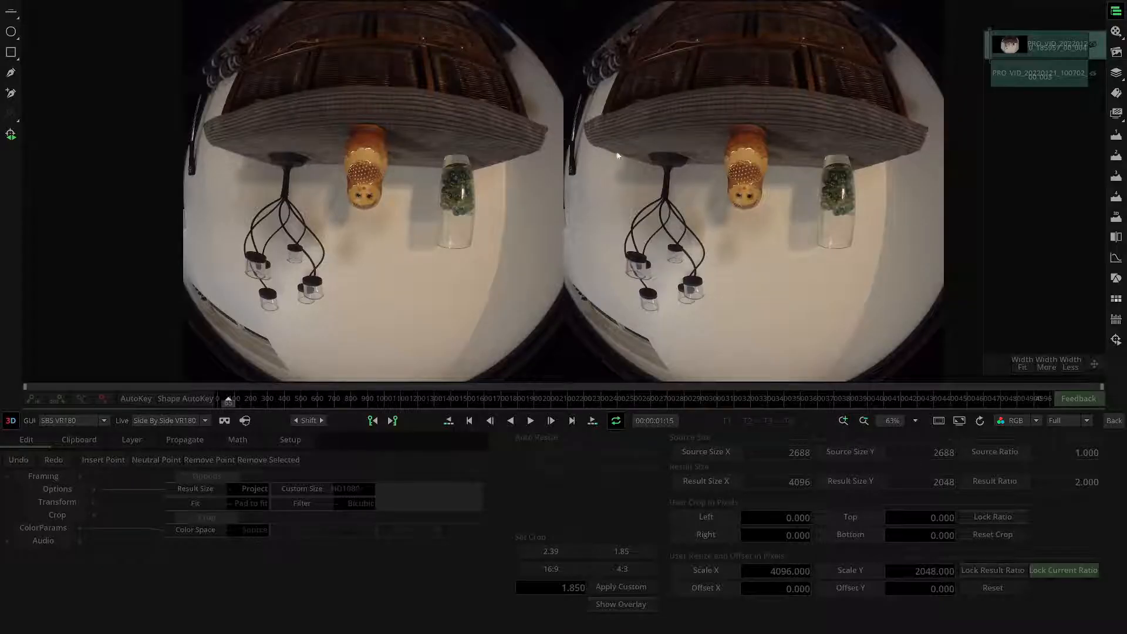
{"action": "left_click", "coordinate": [101, 420]}
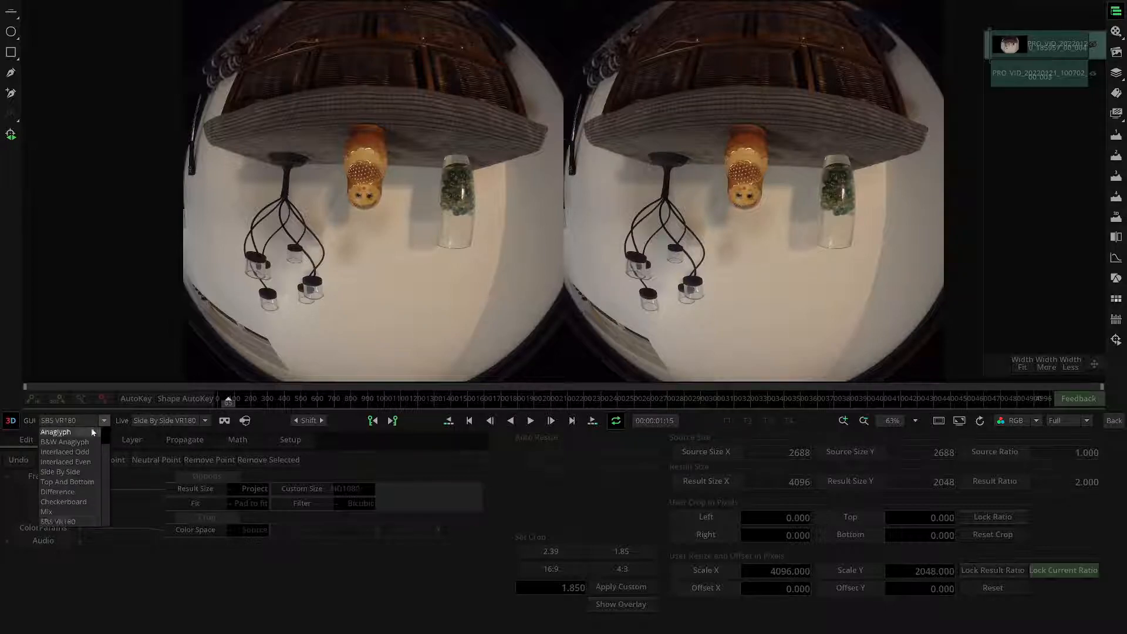
{"action": "left_click", "coordinate": [62, 433]}
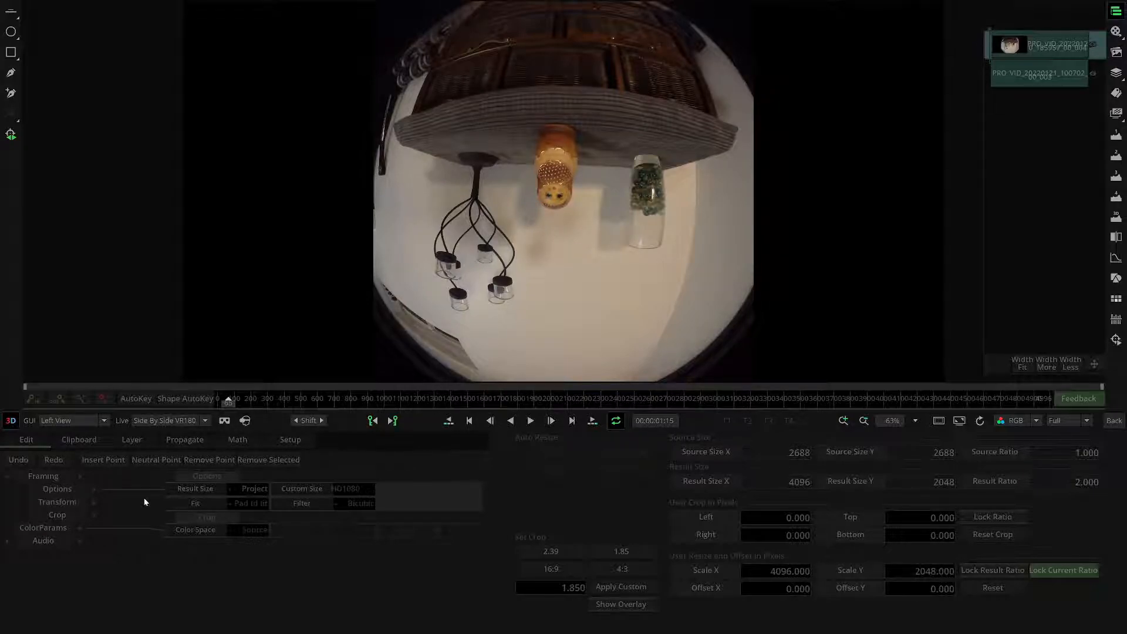
Expand the Framing Transform parameters of the upper clip and set its Roll to 180.
{"action": "left_click", "coordinate": [93, 502]}
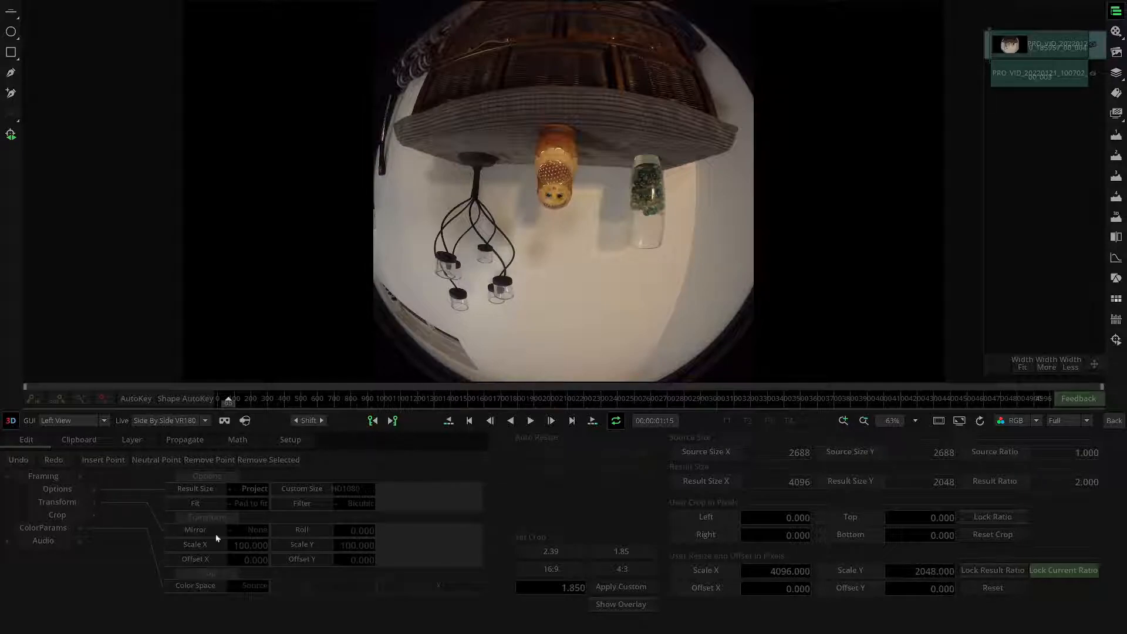
{"action": "left_click", "coordinate": [352, 532]}
{"action": "type", "text": "18"}
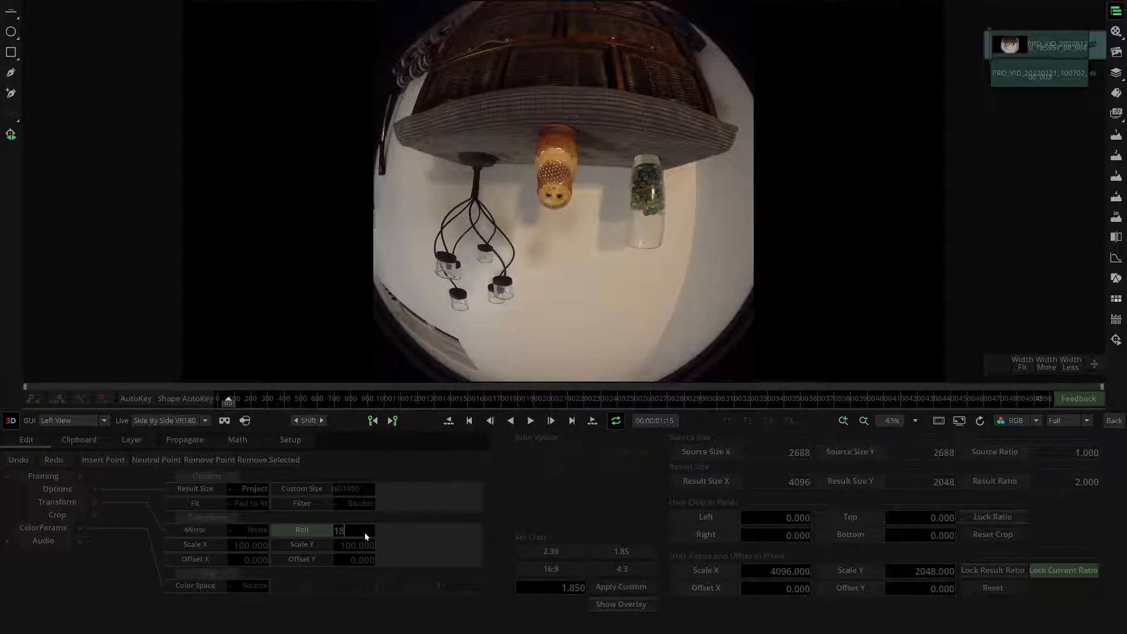
{"action": "type", "text": "0"}
{"action": "key", "text": "Return"}
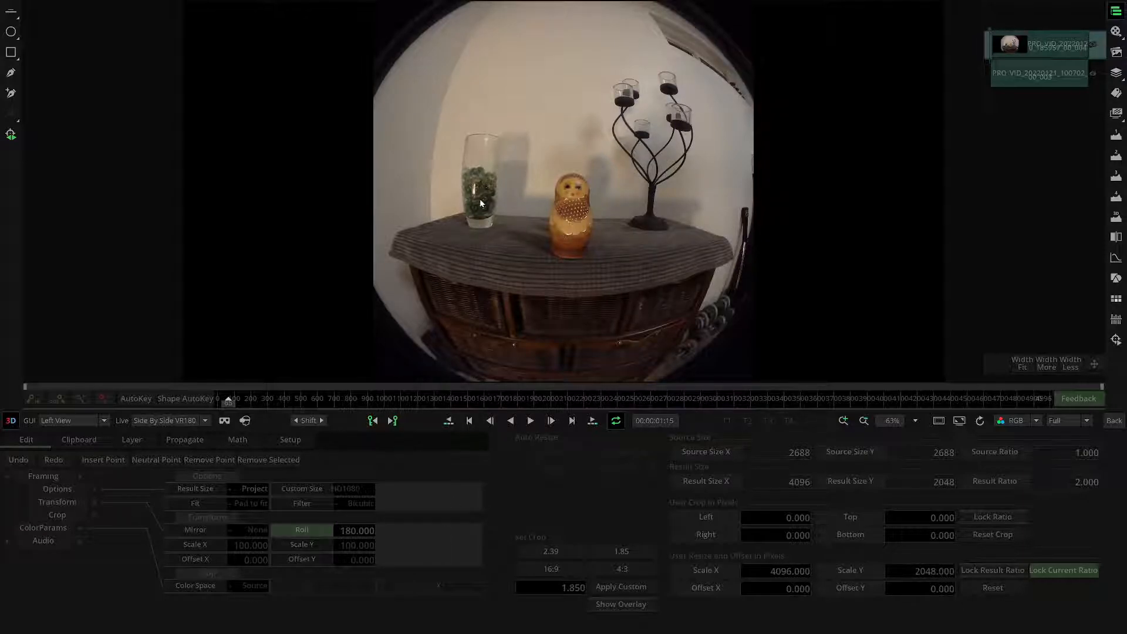
{"action": "left_click", "coordinate": [1114, 427]}
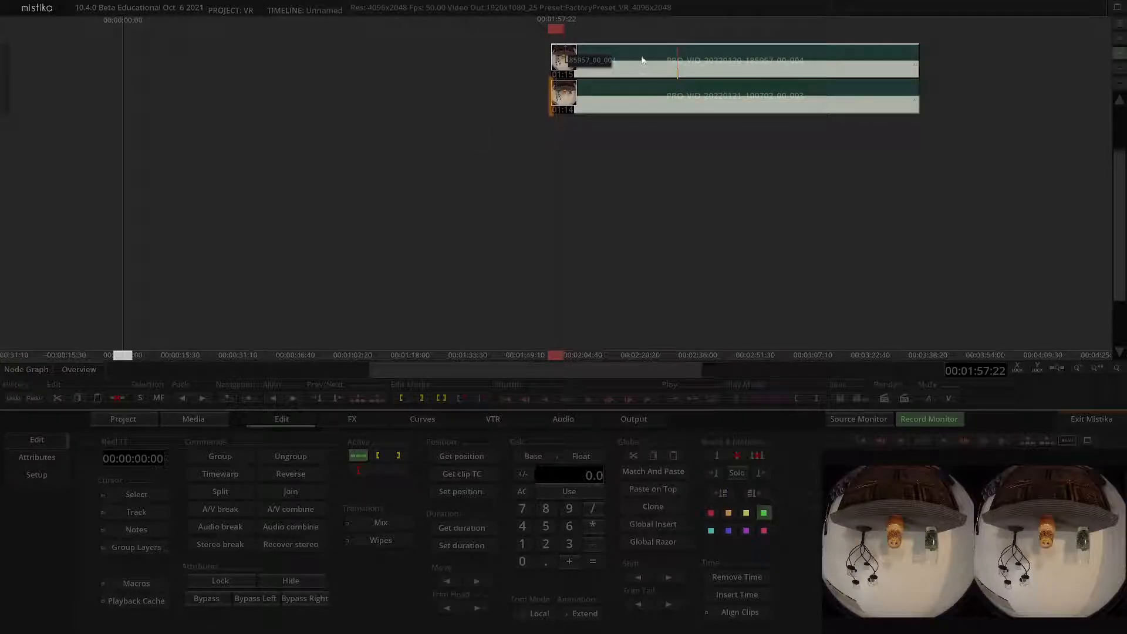
{"action": "double_click", "coordinate": [642, 60]}
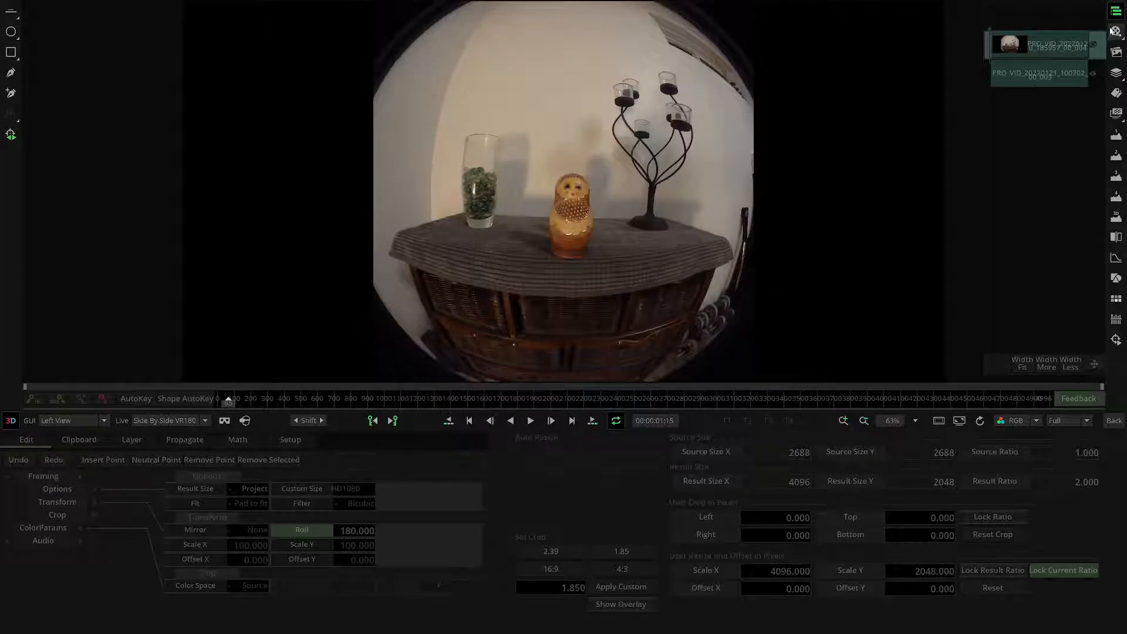
{"action": "left_click", "coordinate": [1116, 11]}
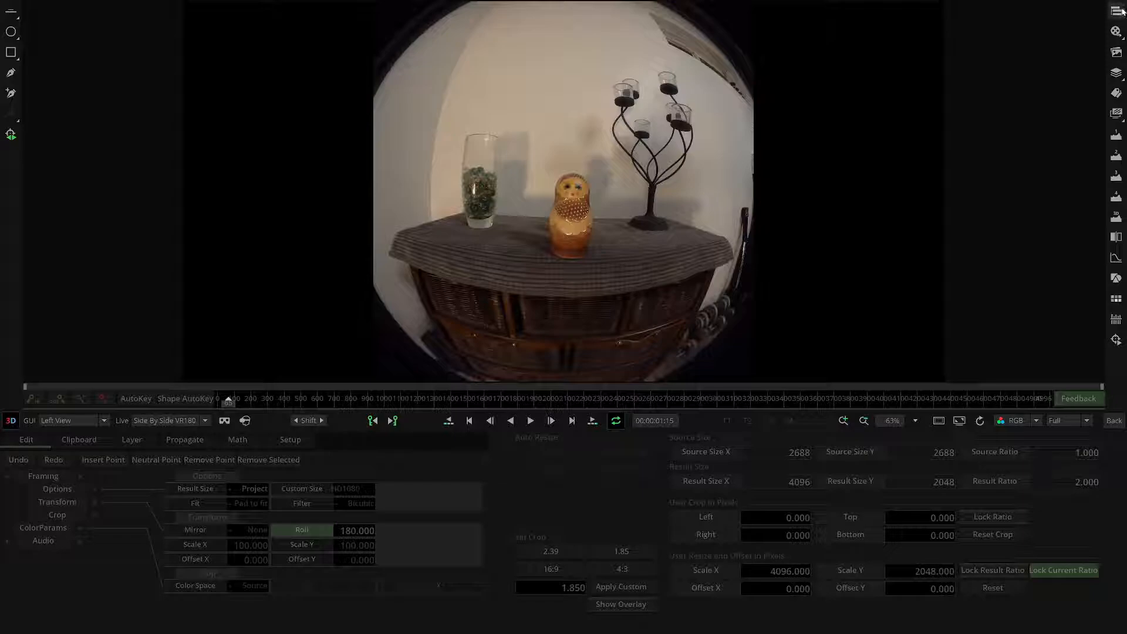
{"action": "left_click", "coordinate": [1121, 11]}
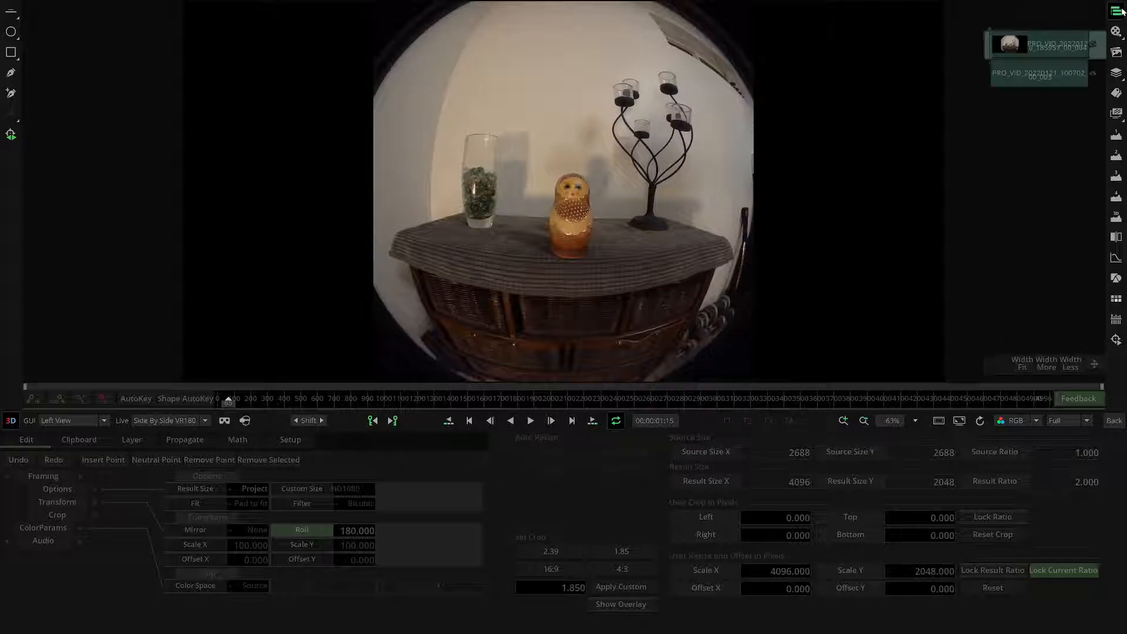
Select the lower clip in the stack, set its Framing Roll to 180, and return to the timeline.
{"action": "left_click", "coordinate": [1046, 78]}
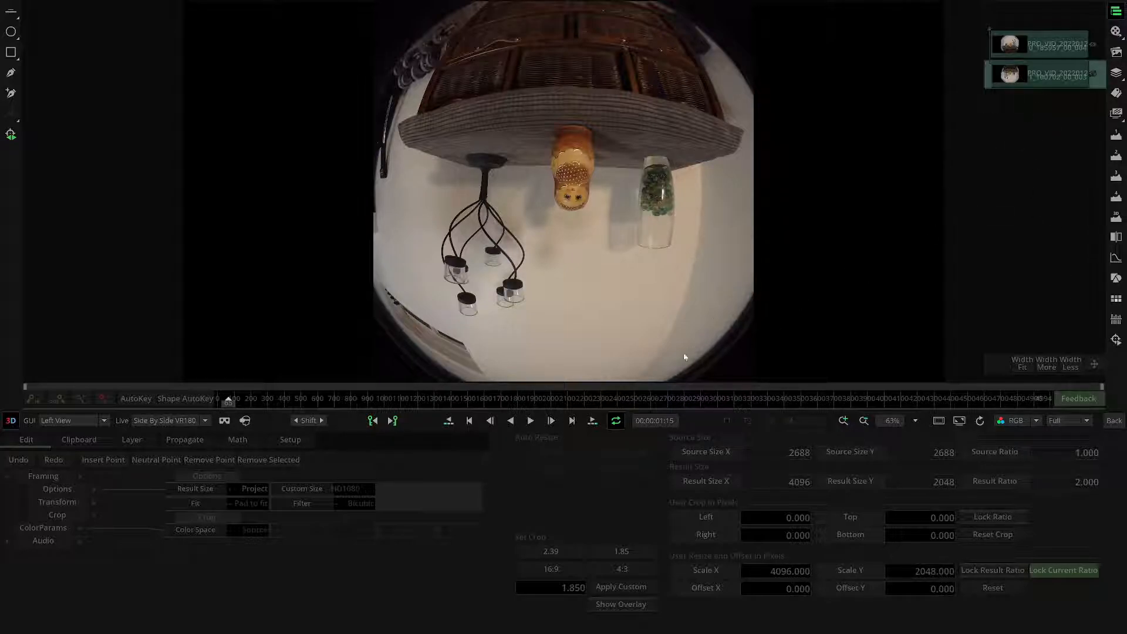
{"action": "left_click", "coordinate": [94, 504]}
{"action": "left_click", "coordinate": [349, 531]}
{"action": "type", "text": "180"}
{"action": "key", "text": "Return"}
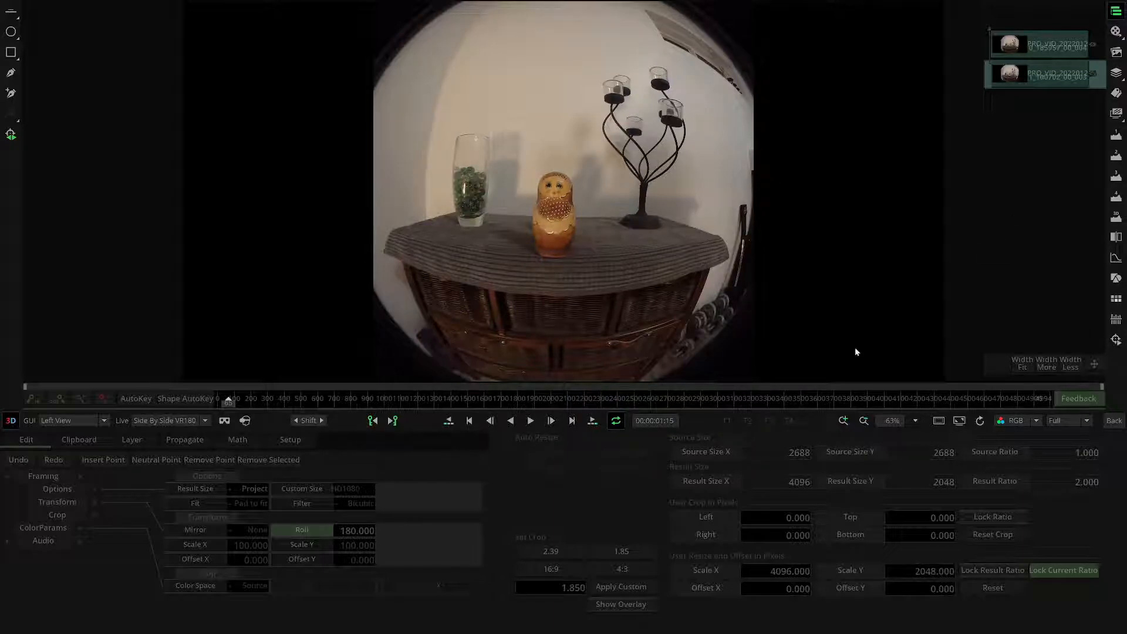
{"action": "left_click", "coordinate": [1115, 421]}
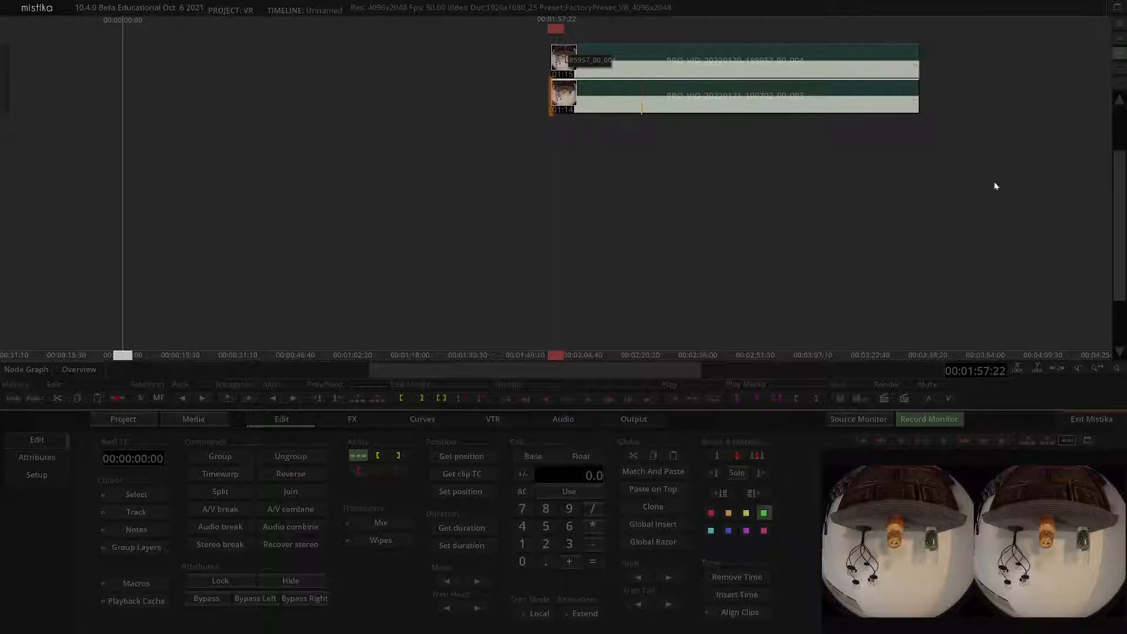
Select both camera clips on the timeline and apply a VR Stitch effect on top of them.
{"action": "left_click_drag", "start_coordinate": [1119, 189], "coordinate": [1119, 145]}
{"action": "left_click_drag", "start_coordinate": [508, 133], "coordinate": [1032, 308]}
{"action": "left_click", "coordinate": [935, 277]}
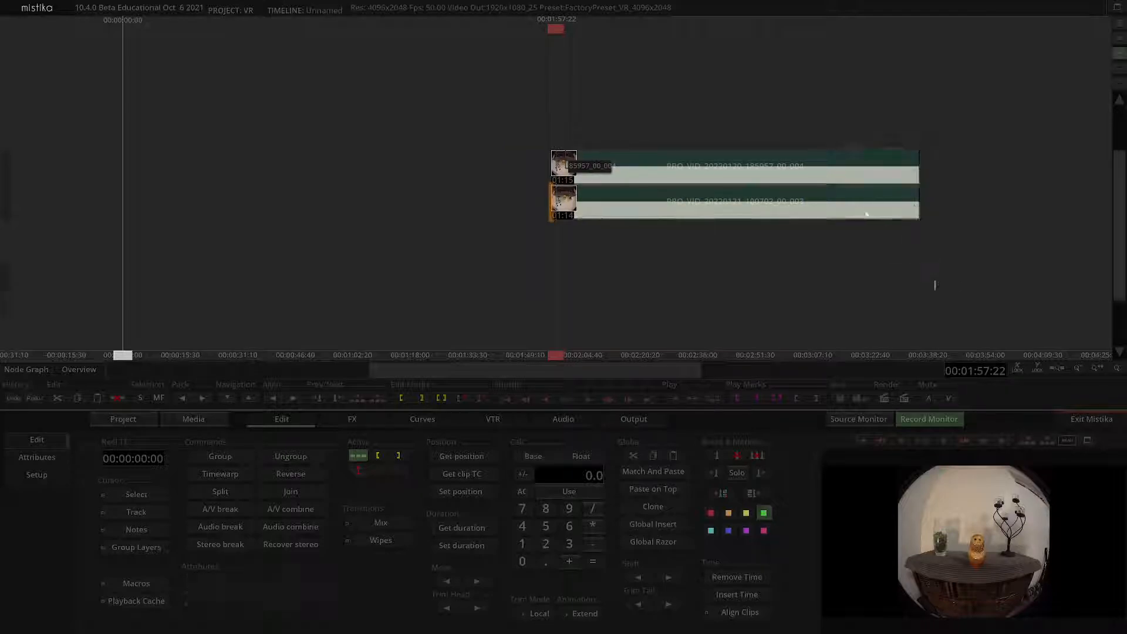
{"action": "left_click", "coordinate": [805, 167]}
{"action": "left_click", "coordinate": [796, 200], "text": "shift"}
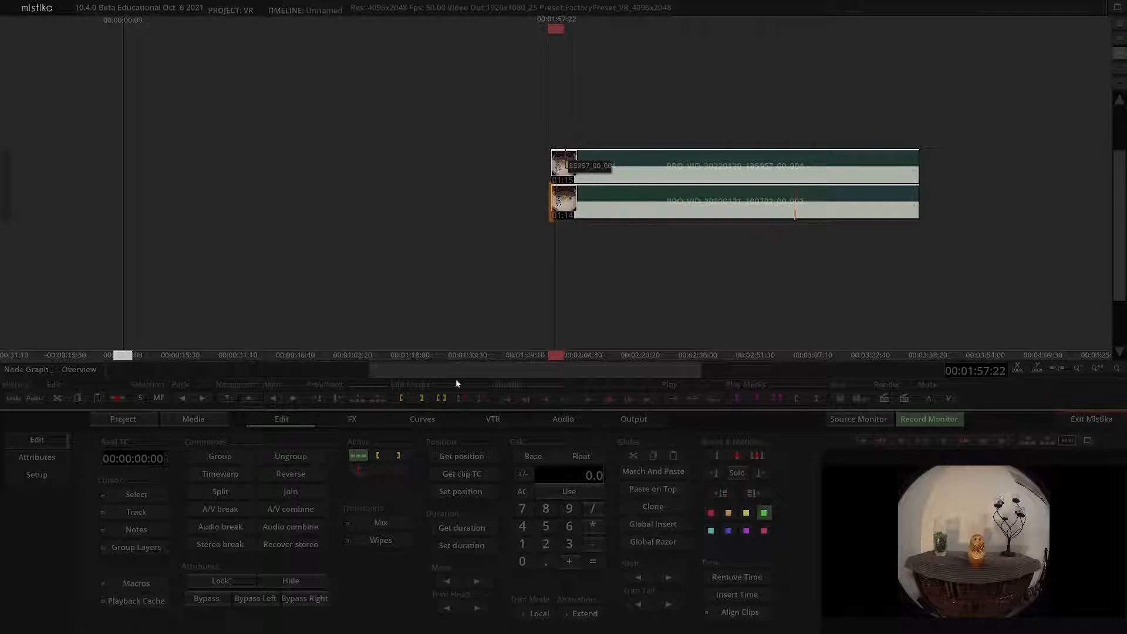
{"action": "left_click", "coordinate": [354, 420]}
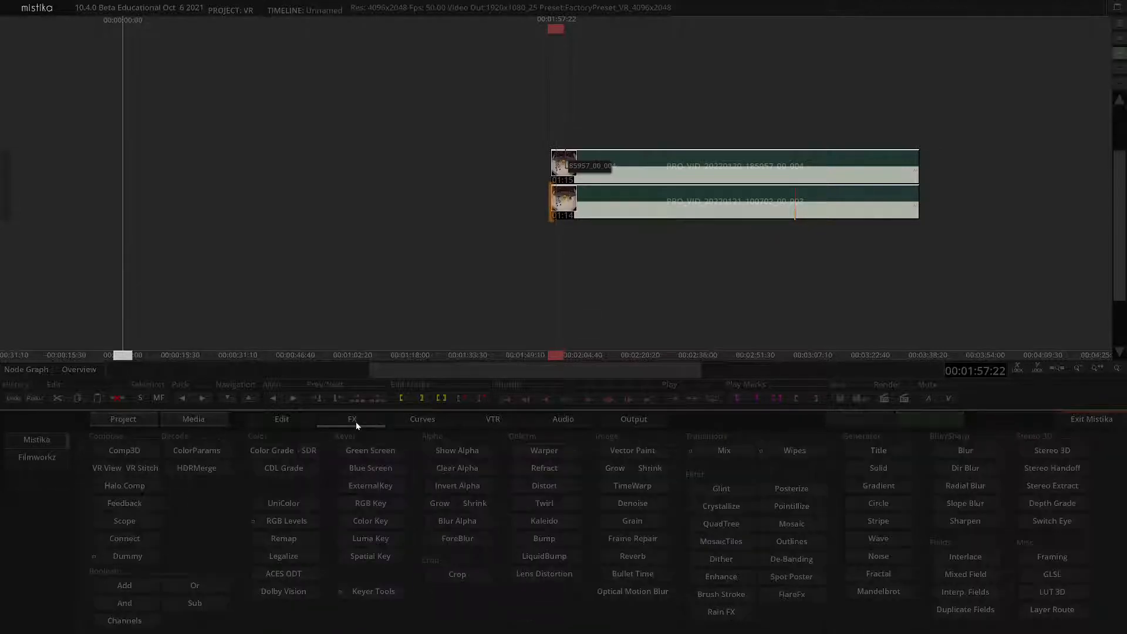
{"action": "left_click", "coordinate": [137, 470]}
{"action": "left_click", "coordinate": [731, 295]}
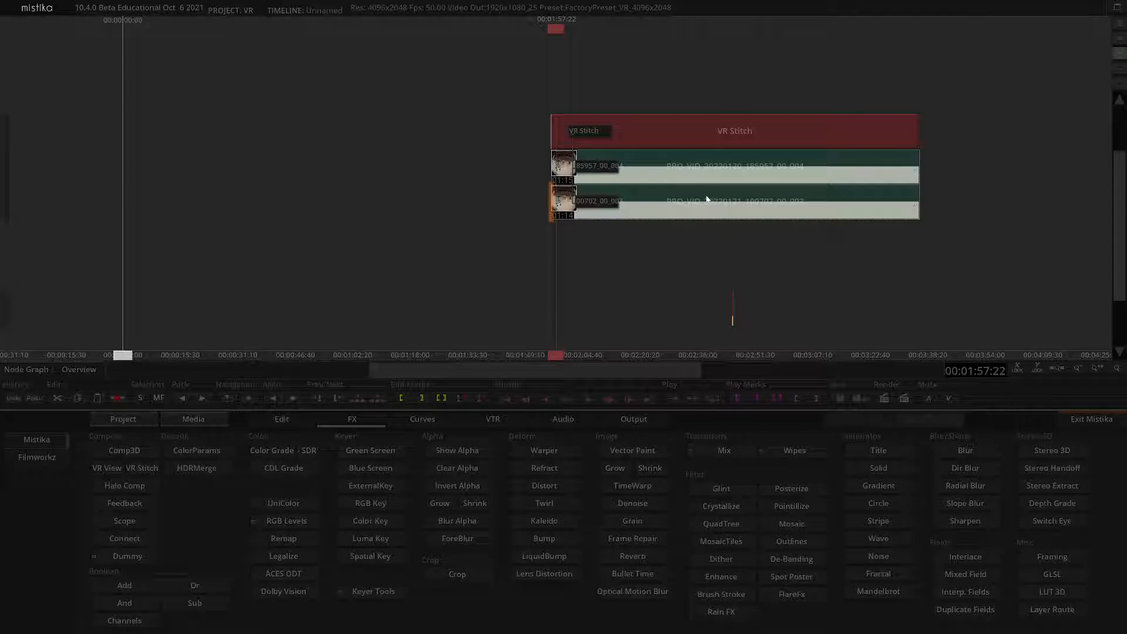
Open the VR Stitch effect in the visual editor and set the GUI stereo display mode to SBS VR180.
{"action": "left_click", "coordinate": [718, 137]}
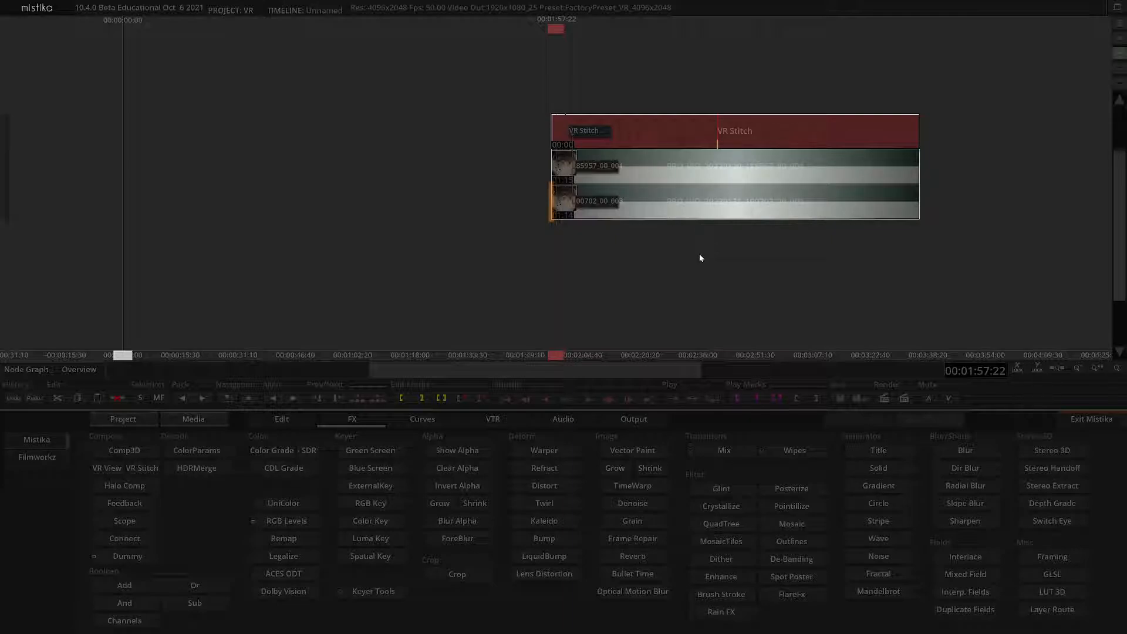
{"action": "double_click", "coordinate": [665, 132]}
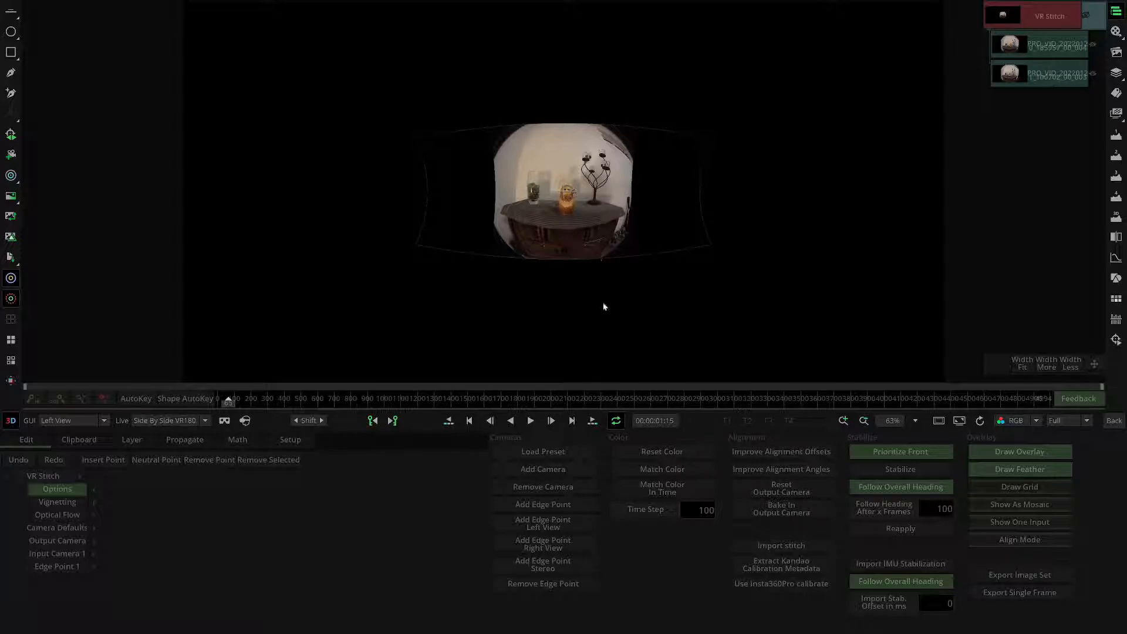
{"action": "left_click", "coordinate": [104, 421]}
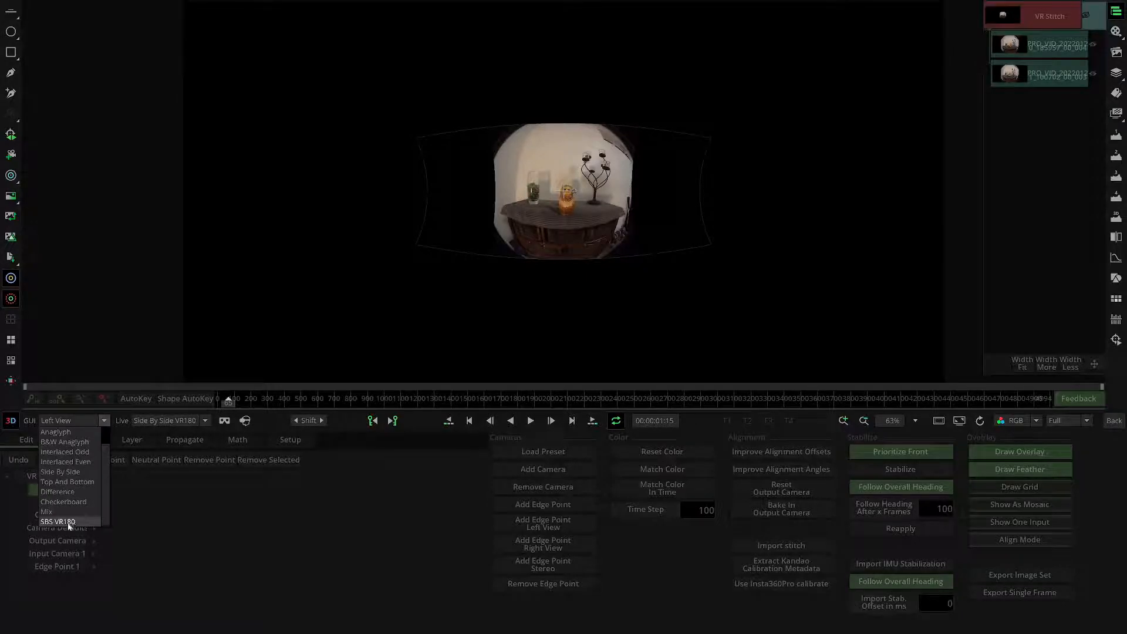
{"action": "left_click", "coordinate": [69, 523]}
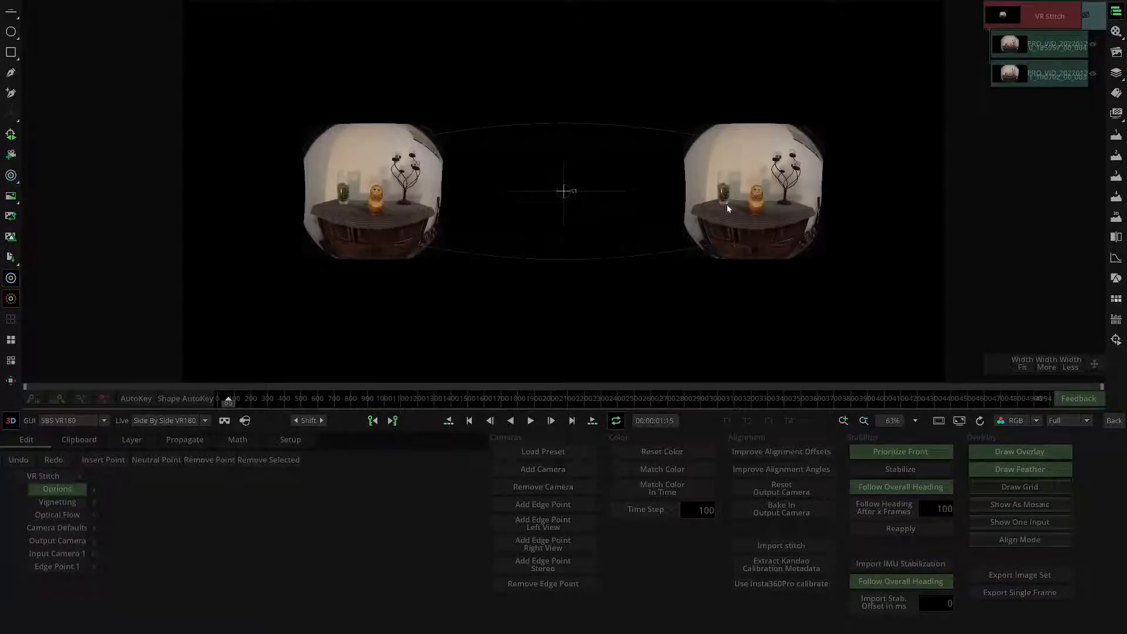
{"action": "scroll", "coordinate": [166, 183], "scroll_direction": "down", "scroll_amount": 2}
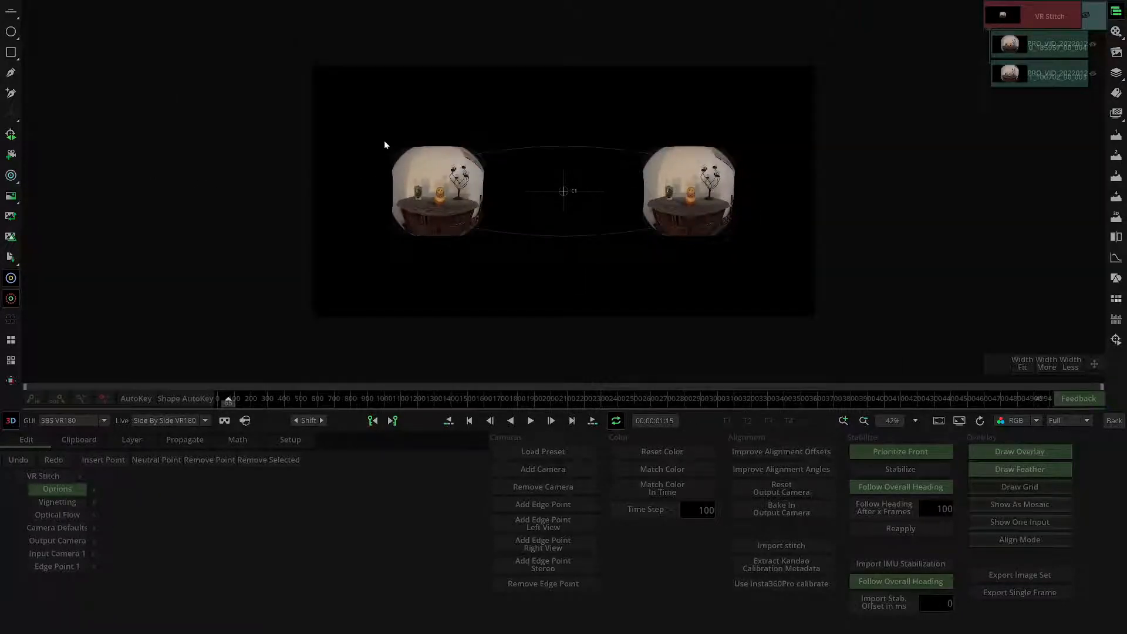
{"action": "scroll", "coordinate": [356, 174], "scroll_direction": "up", "scroll_amount": 1}
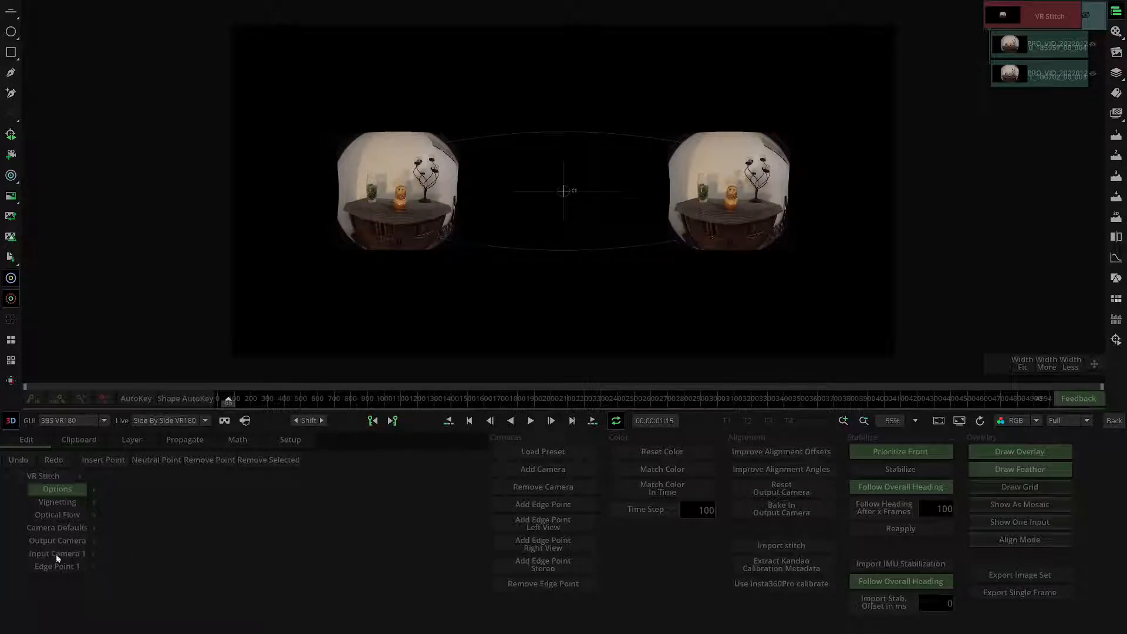
Browse the available VR Stitch camera presets and close the file dialog without loading one.
{"action": "left_click", "coordinate": [540, 451]}
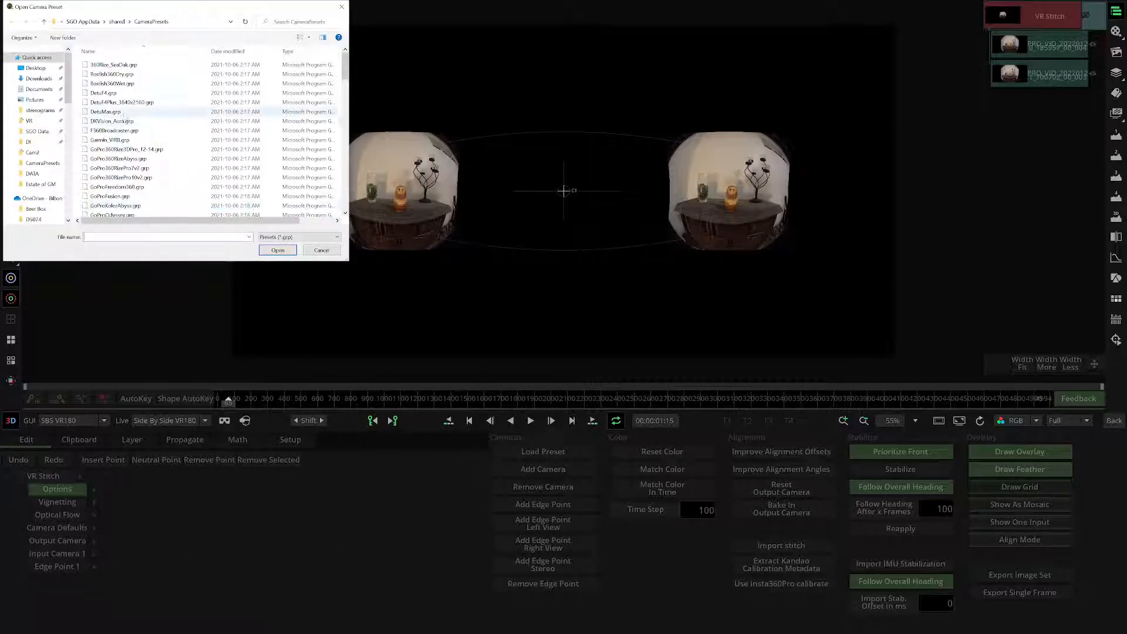
{"action": "scroll", "coordinate": [122, 120], "scroll_direction": "down", "scroll_amount": 1}
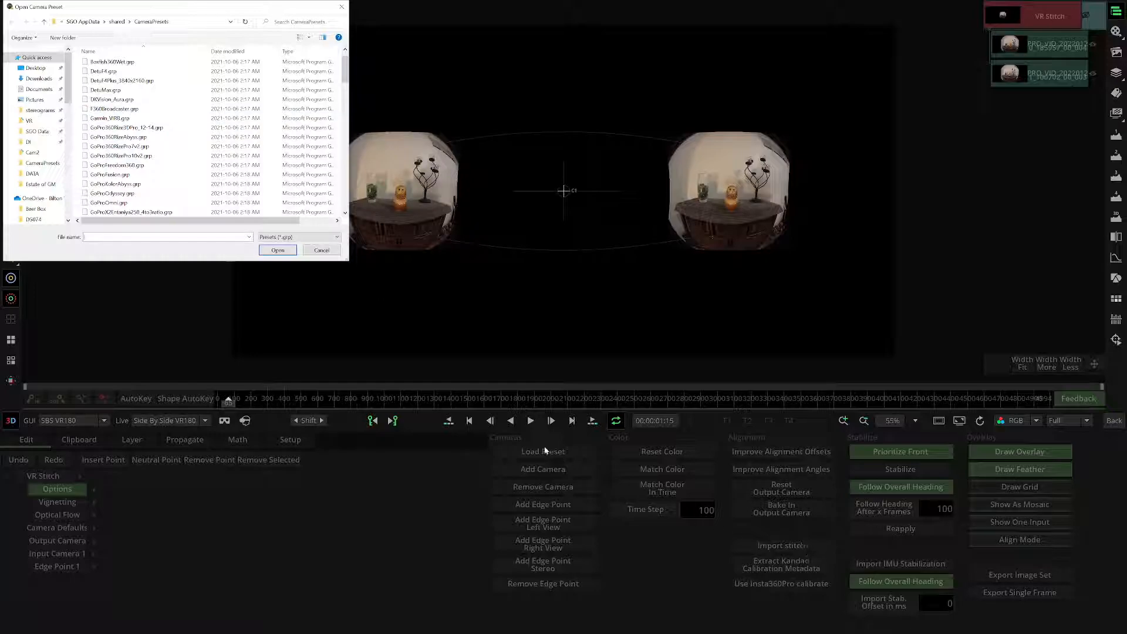
{"action": "scroll", "coordinate": [144, 178], "scroll_direction": "down", "scroll_amount": 3}
{"action": "scroll", "coordinate": [144, 179], "scroll_direction": "down", "scroll_amount": 6}
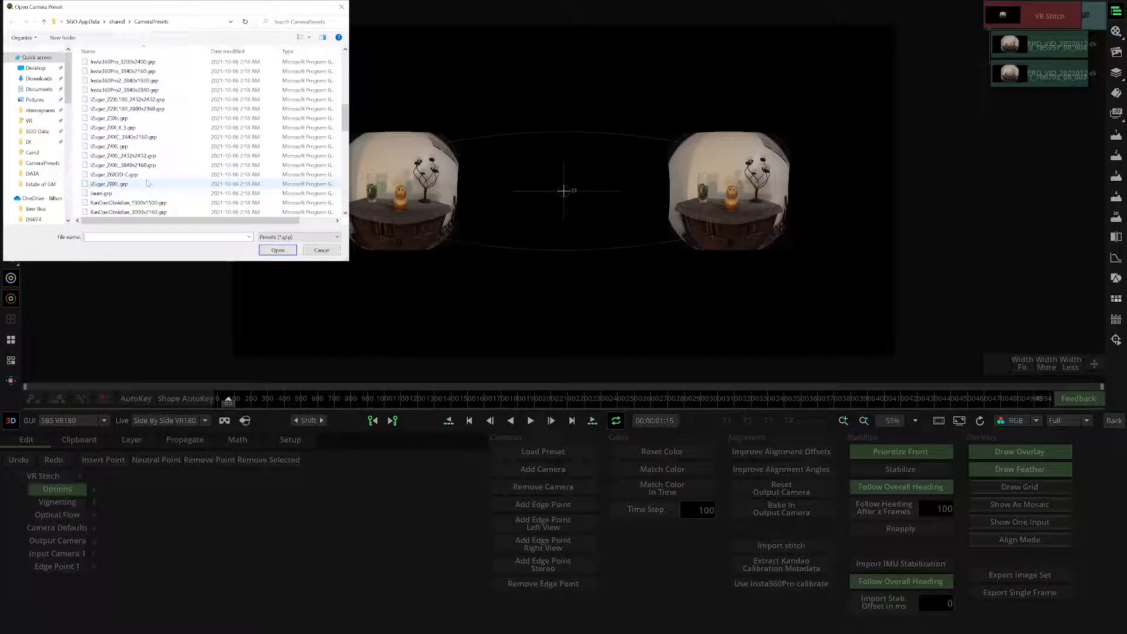
{"action": "scroll", "coordinate": [147, 185], "scroll_direction": "down", "scroll_amount": 10}
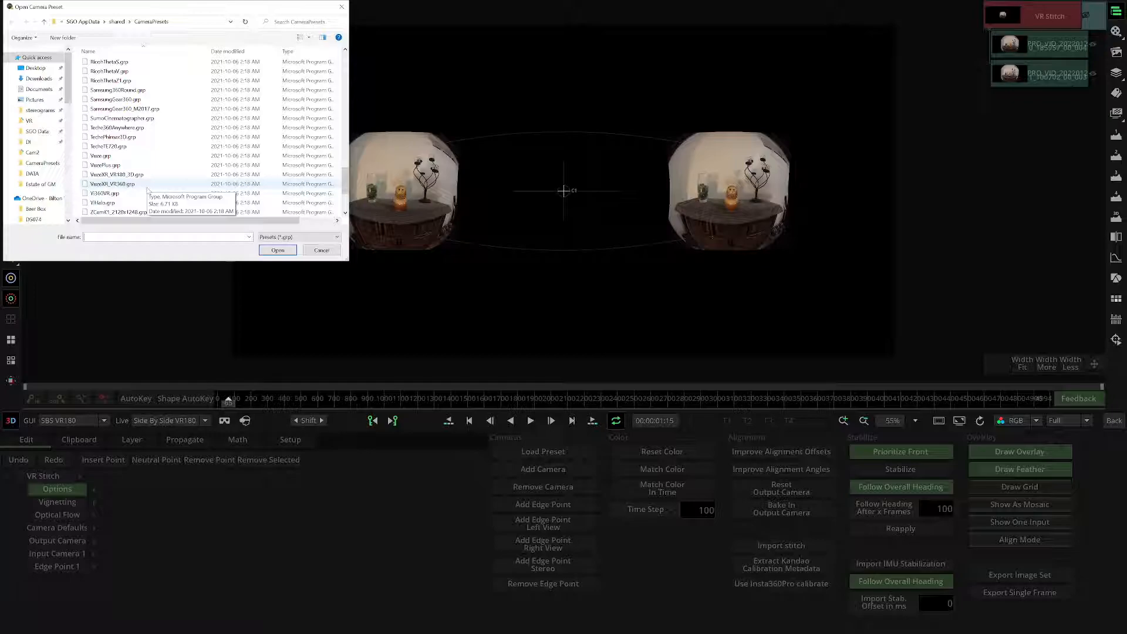
{"action": "scroll", "coordinate": [146, 190], "scroll_direction": "down", "scroll_amount": 3}
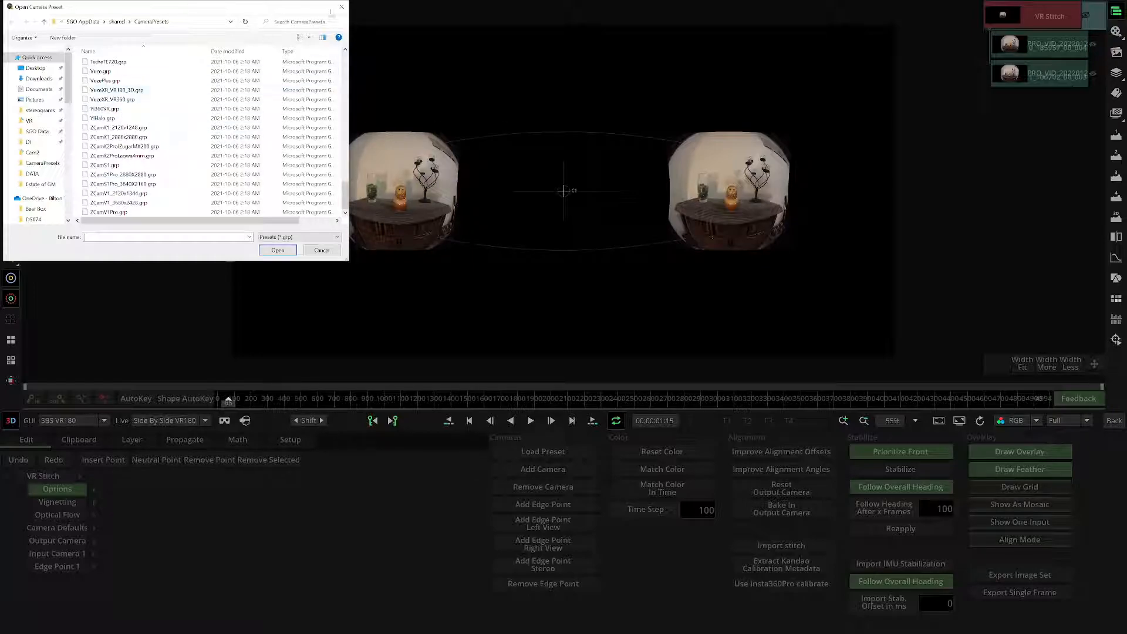
{"action": "left_click", "coordinate": [341, 6]}
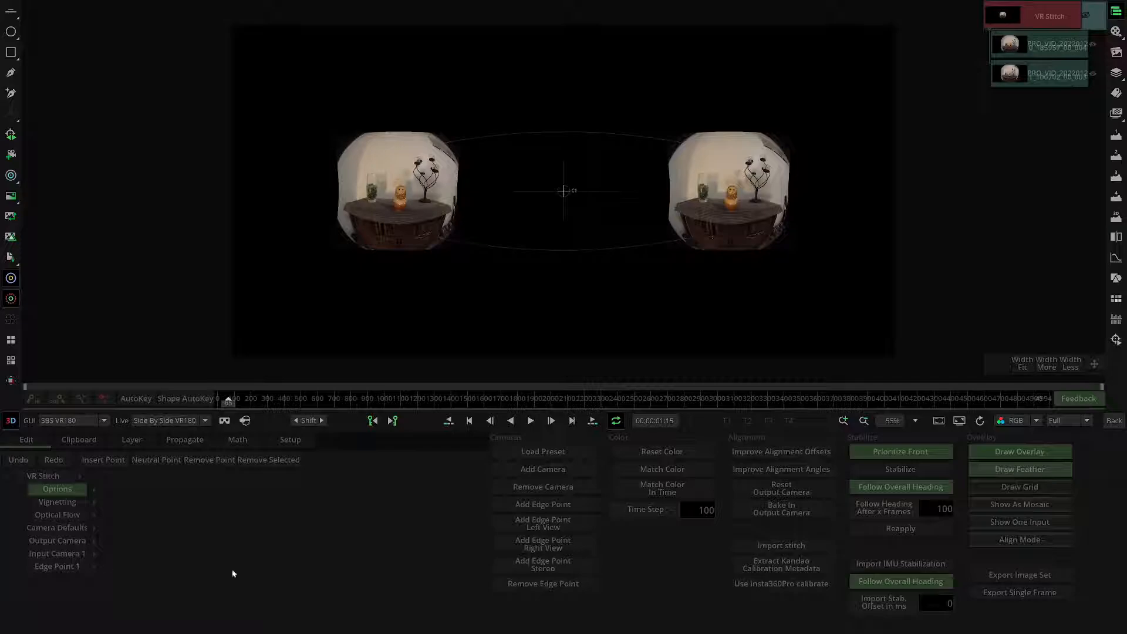
Add a second input camera to the VR Stitch effect.
{"action": "left_click", "coordinate": [535, 469]}
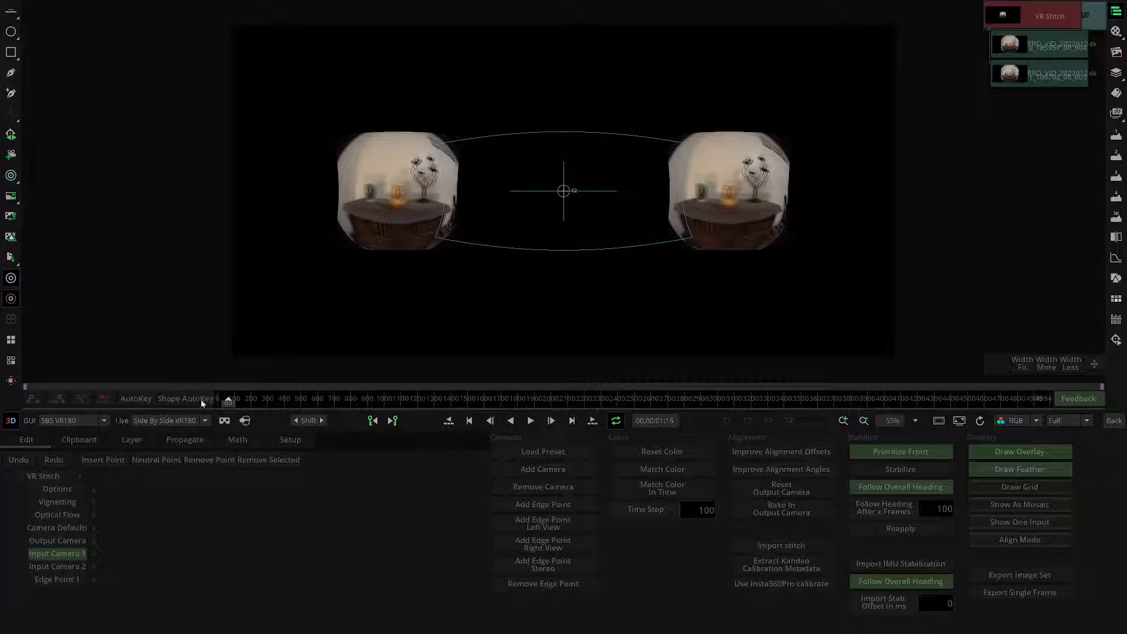
Compare the two source camera clips to identify the left and right eye views, ending back on the VR Stitch effect.
{"action": "left_click", "coordinate": [1049, 49]}
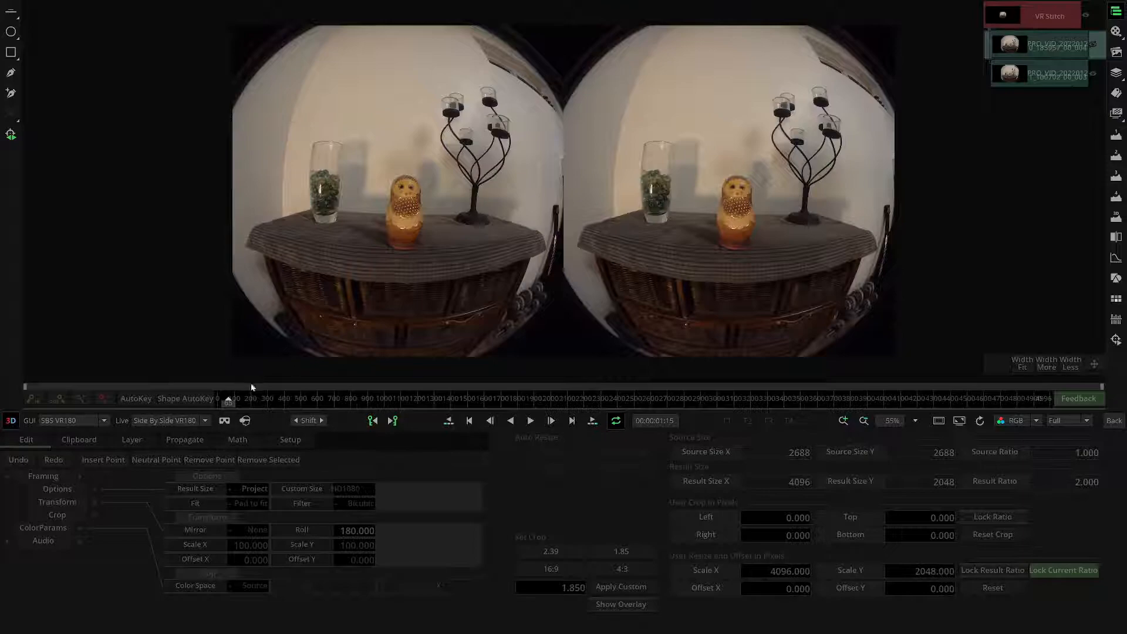
{"action": "left_click", "coordinate": [104, 421]}
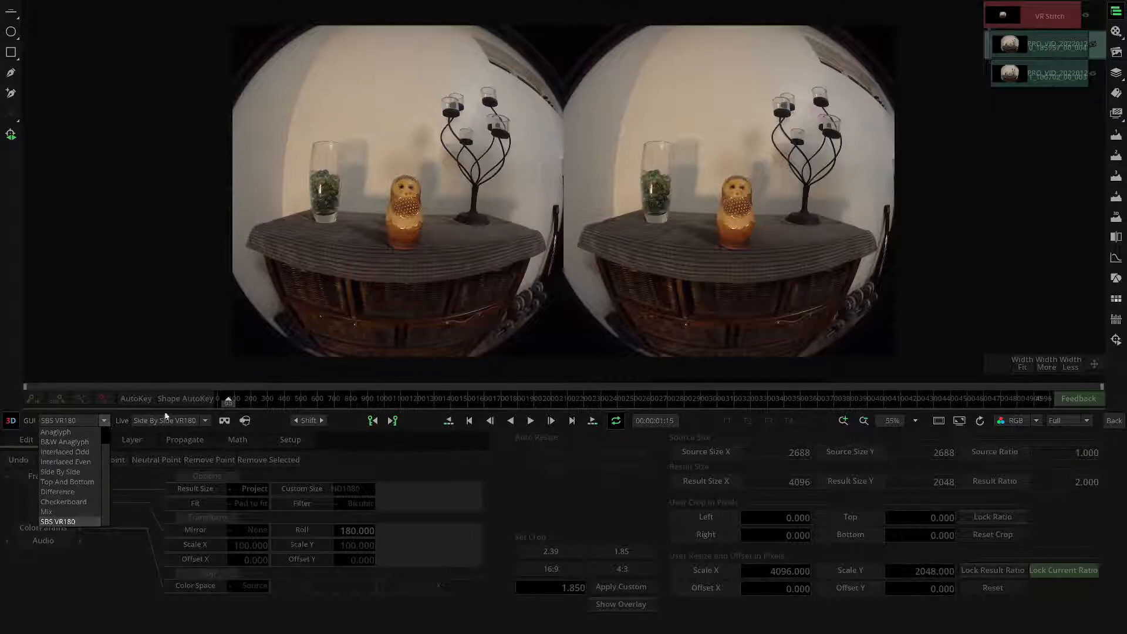
{"action": "left_click", "coordinate": [1050, 76]}
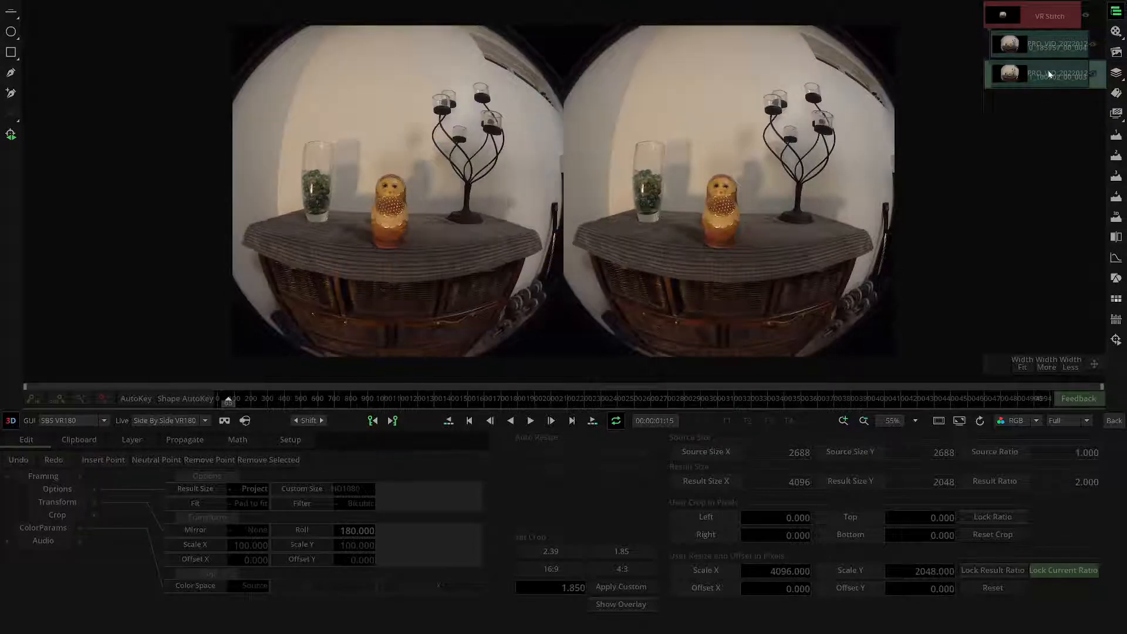
{"action": "left_click", "coordinate": [1051, 53]}
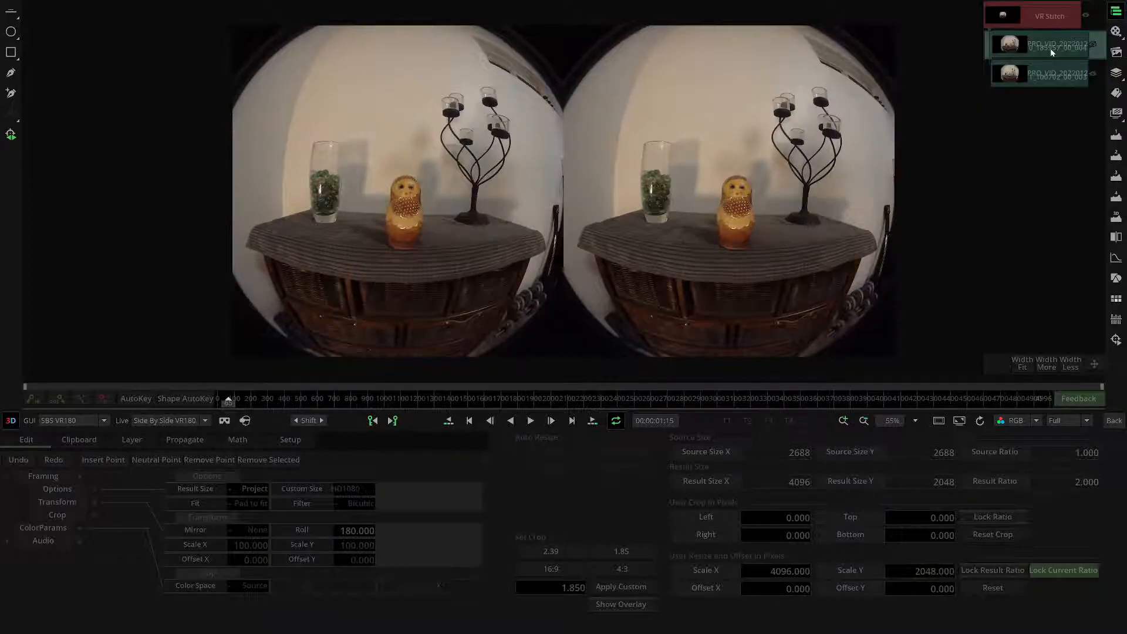
{"action": "left_click", "coordinate": [1037, 83]}
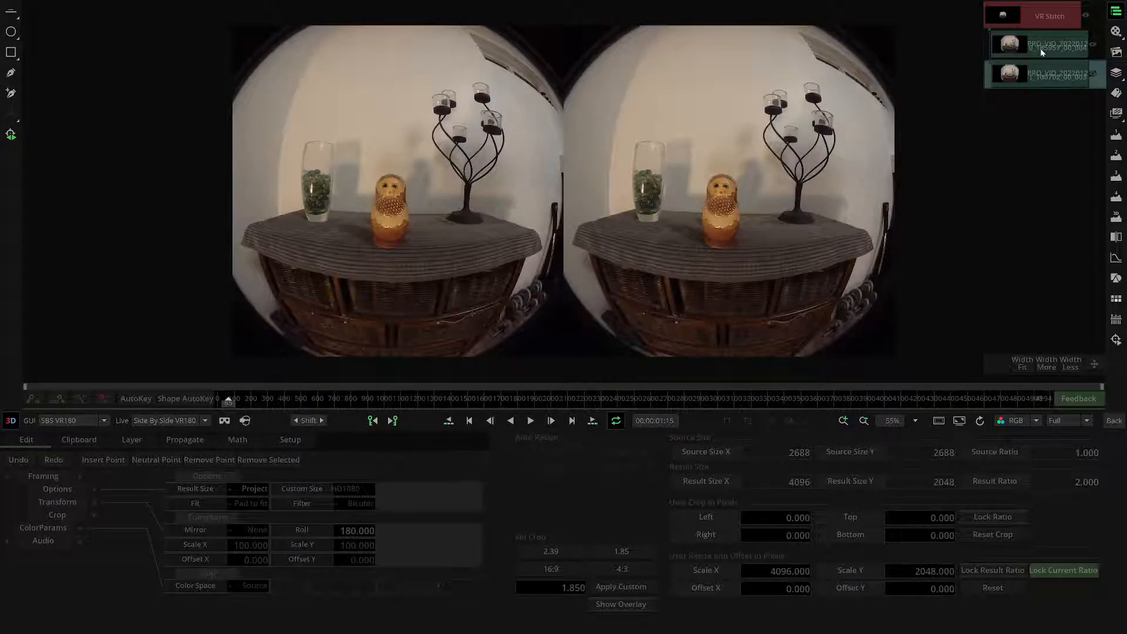
{"action": "left_click", "coordinate": [1040, 48]}
{"action": "left_click", "coordinate": [1041, 75]}
{"action": "left_click", "coordinate": [1056, 22]}
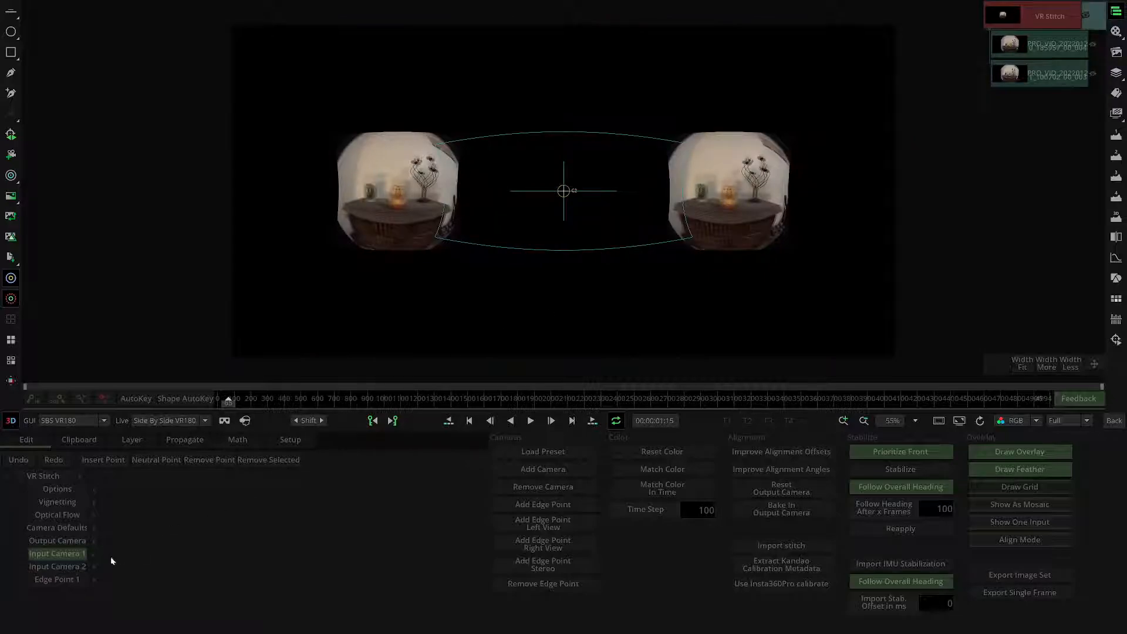
Set the stereo eye to Left for Input Camera 2 and Right for Input Camera 1, and check both source clips.
{"action": "mouse_move", "coordinate": [93, 566]}
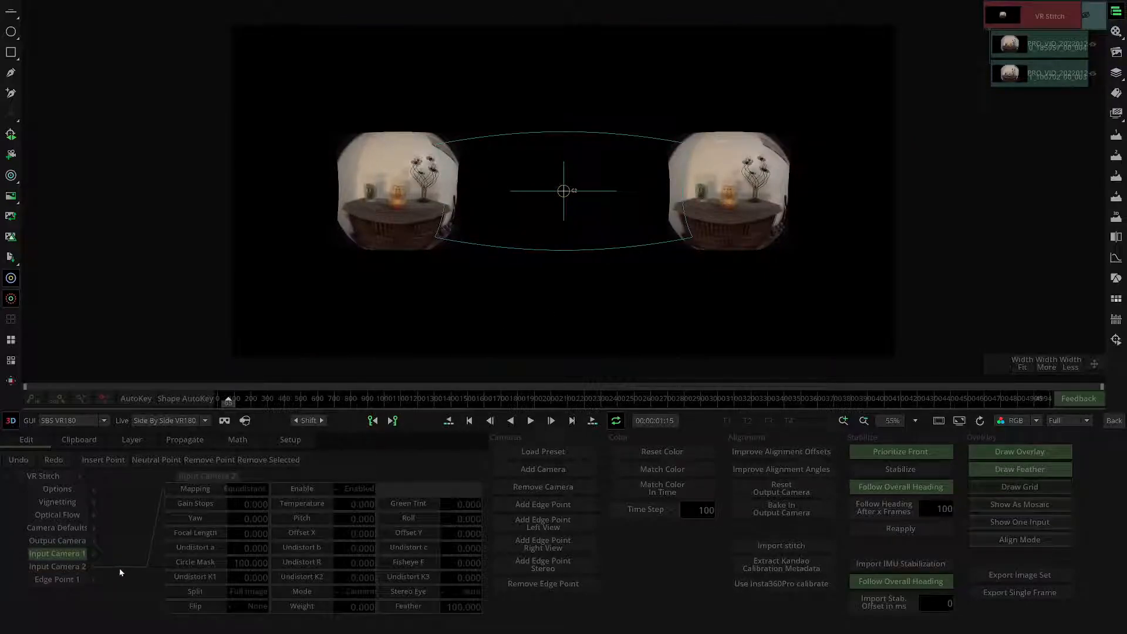
{"action": "left_click", "coordinate": [469, 592]}
{"action": "left_click", "coordinate": [463, 538]}
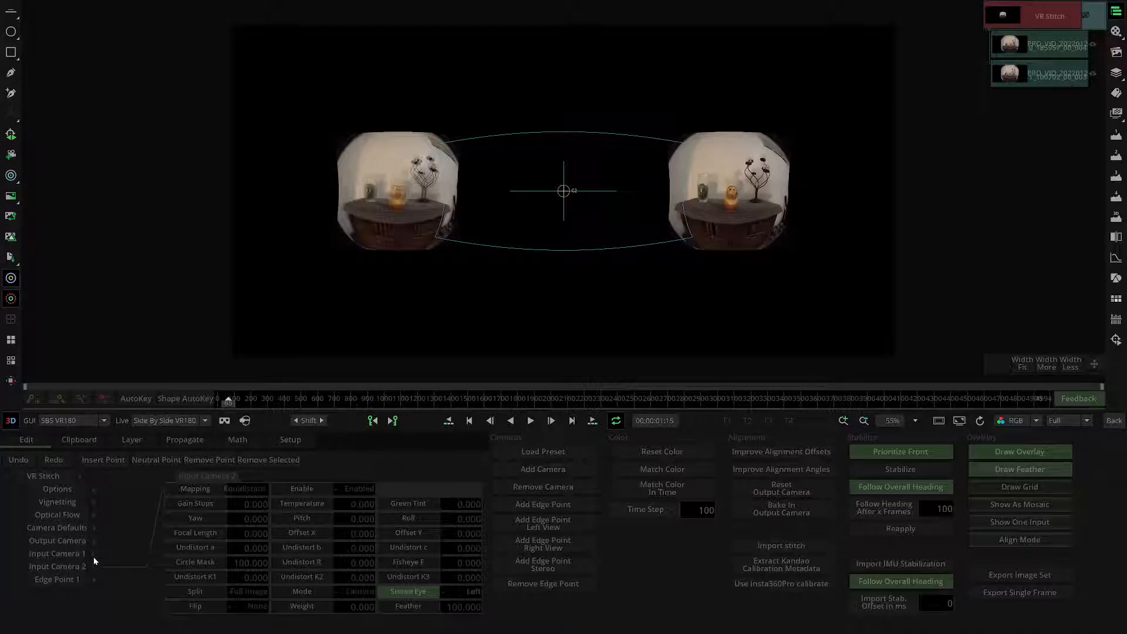
{"action": "mouse_move", "coordinate": [93, 557]}
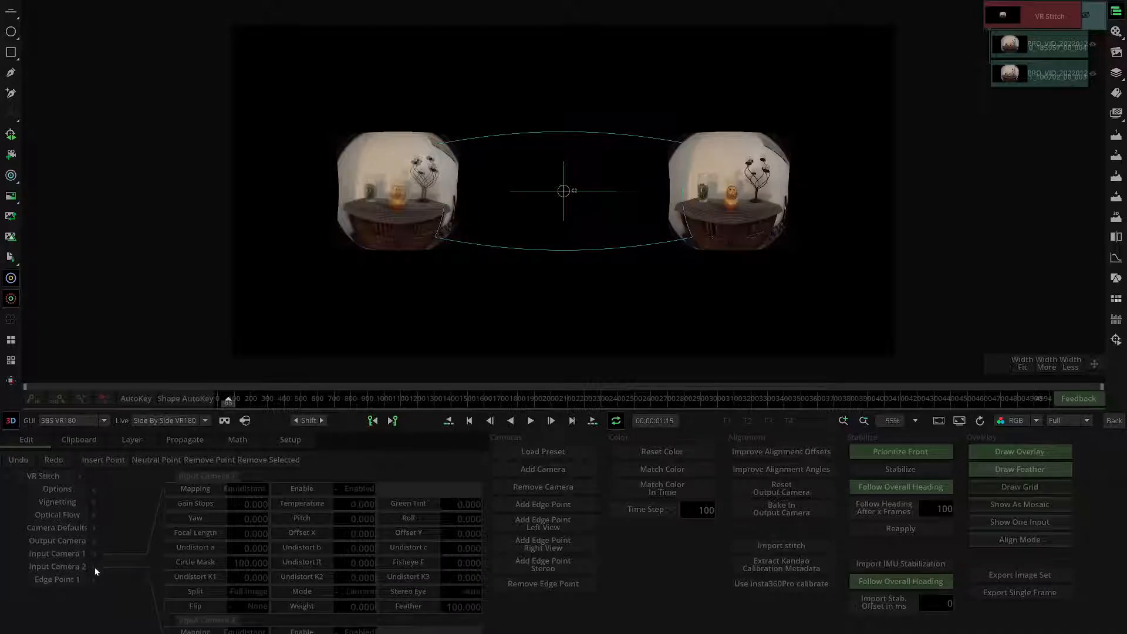
{"action": "left_click", "coordinate": [446, 592]}
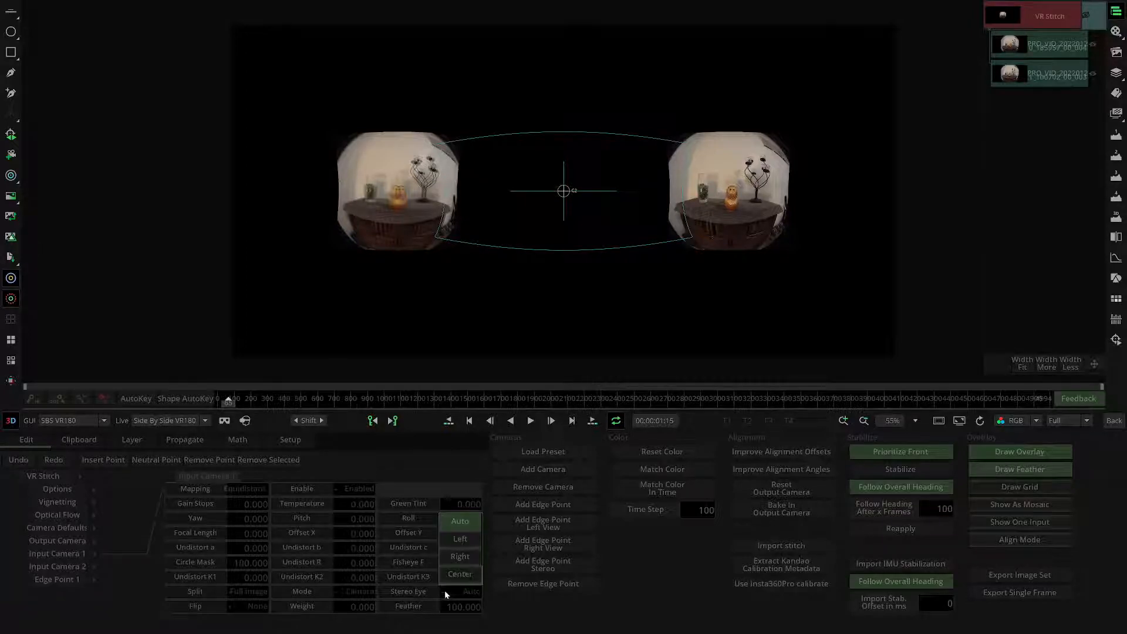
{"action": "left_click", "coordinate": [460, 556]}
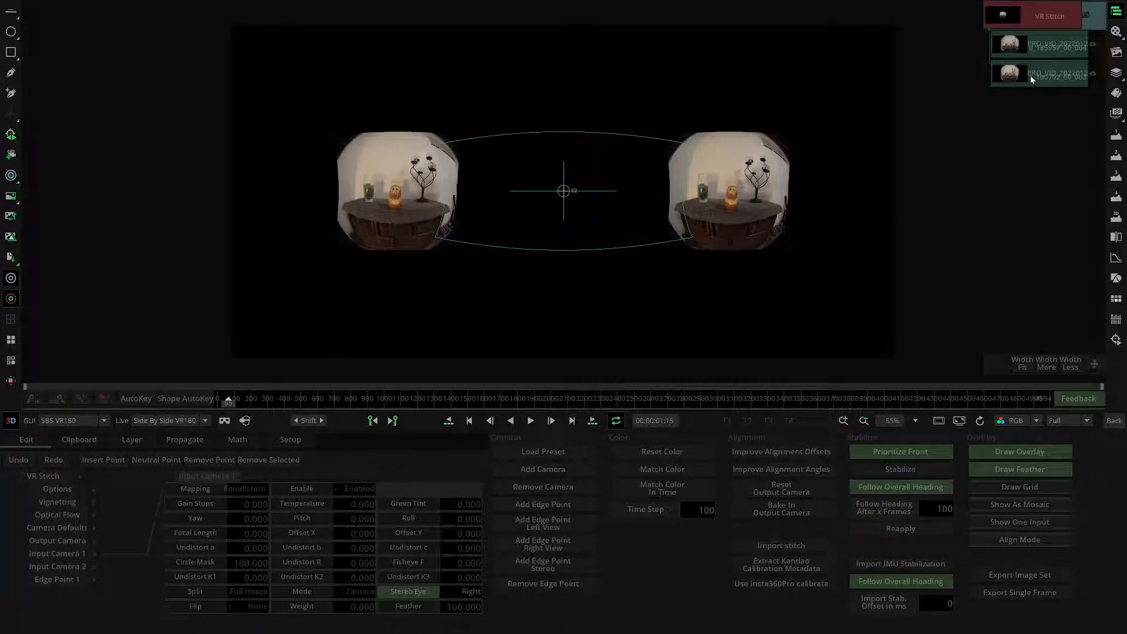
{"action": "left_click", "coordinate": [1038, 54]}
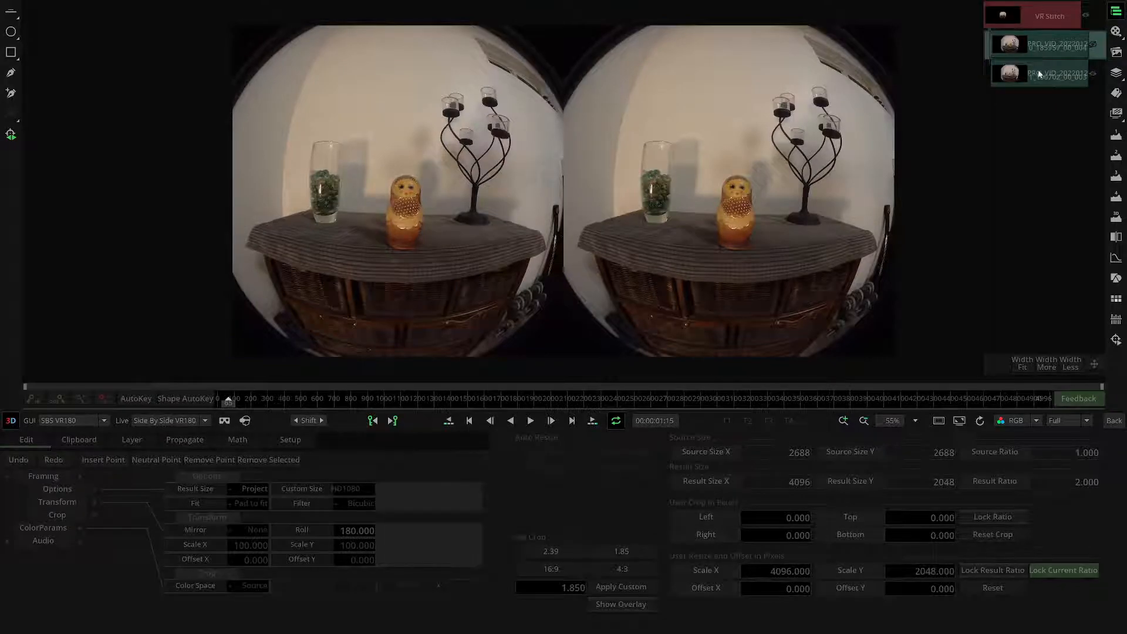
{"action": "left_click", "coordinate": [1039, 73]}
{"action": "left_click", "coordinate": [1042, 50]}
{"action": "left_click", "coordinate": [1062, 16]}
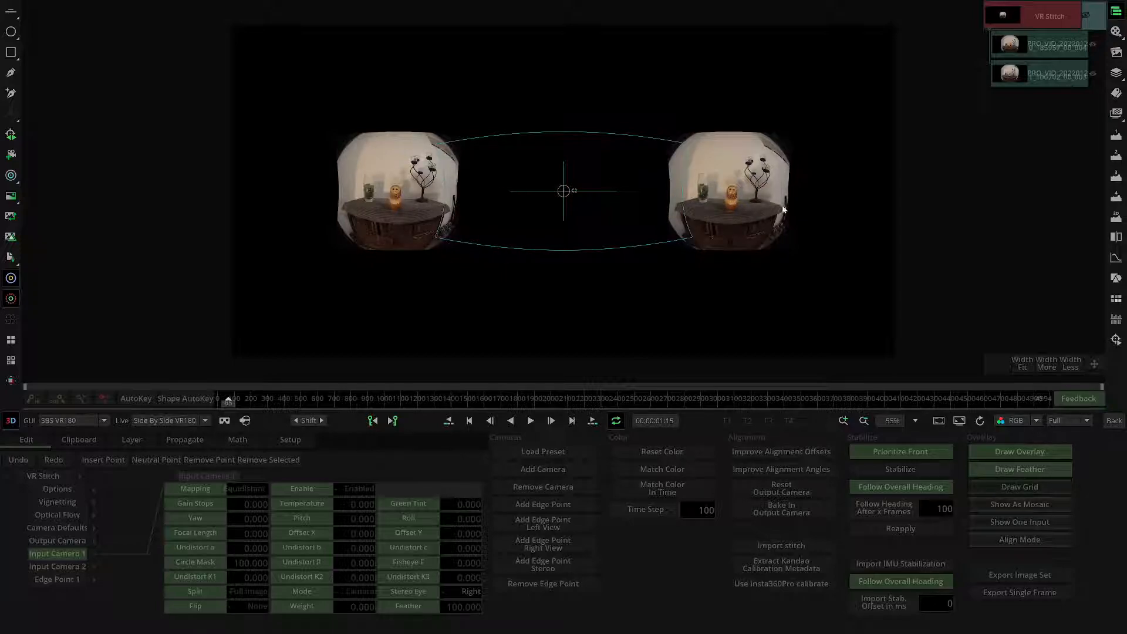
Open the VR Stitch camera defaults and reduce the focal length to 7, trying 14 first.
{"action": "scroll", "coordinate": [277, 142], "scroll_direction": "down", "scroll_amount": 2}
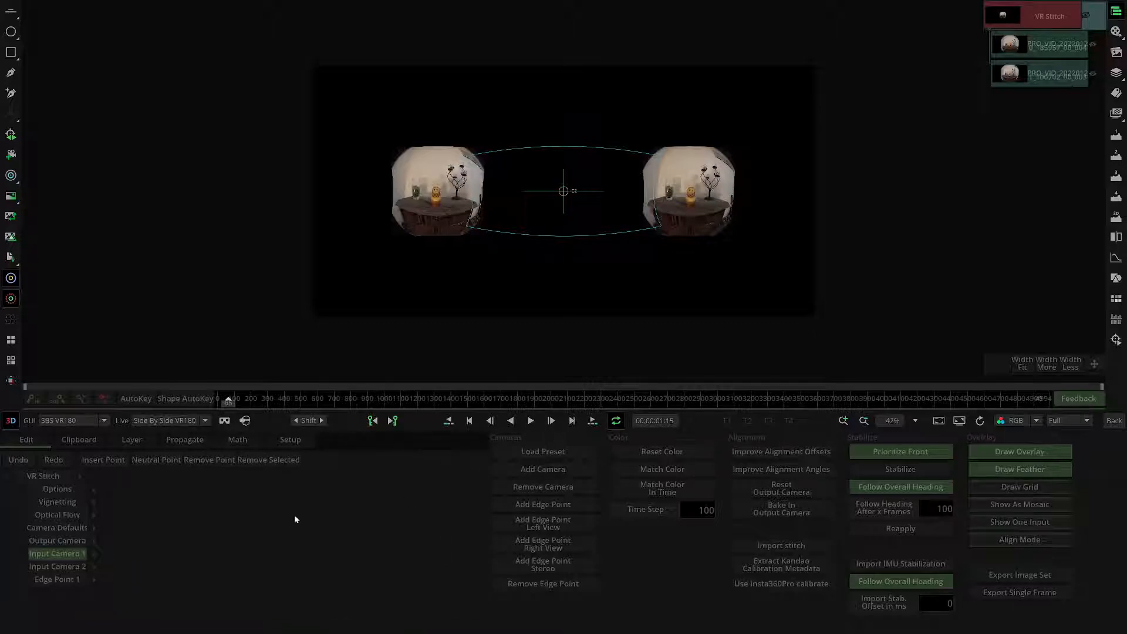
{"action": "mouse_move", "coordinate": [93, 527]}
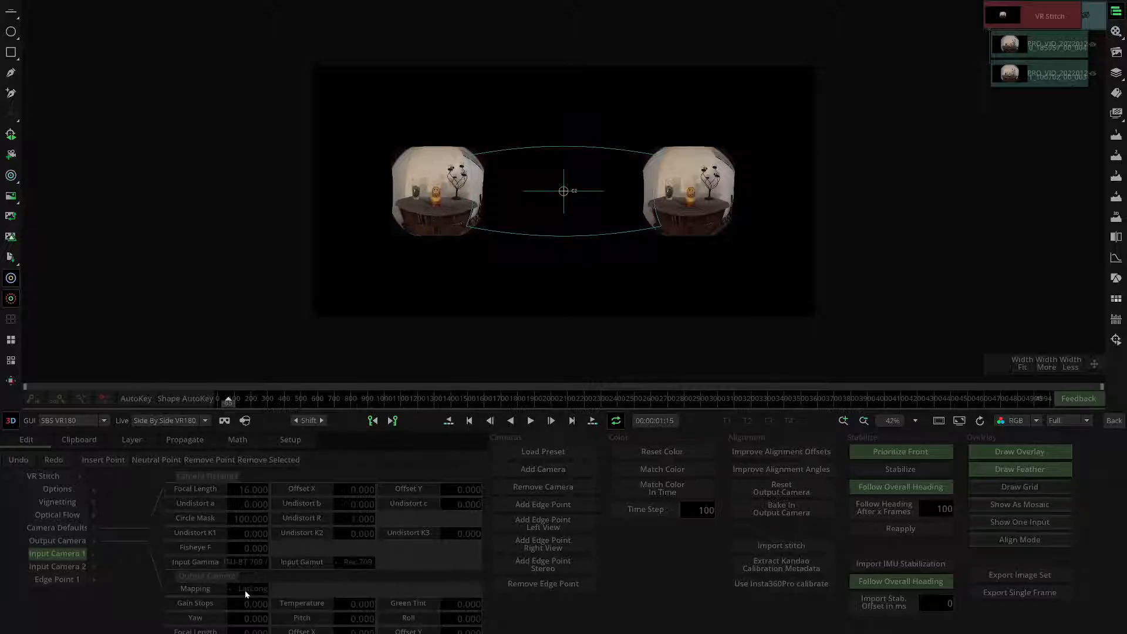
{"action": "left_click", "coordinate": [93, 540]}
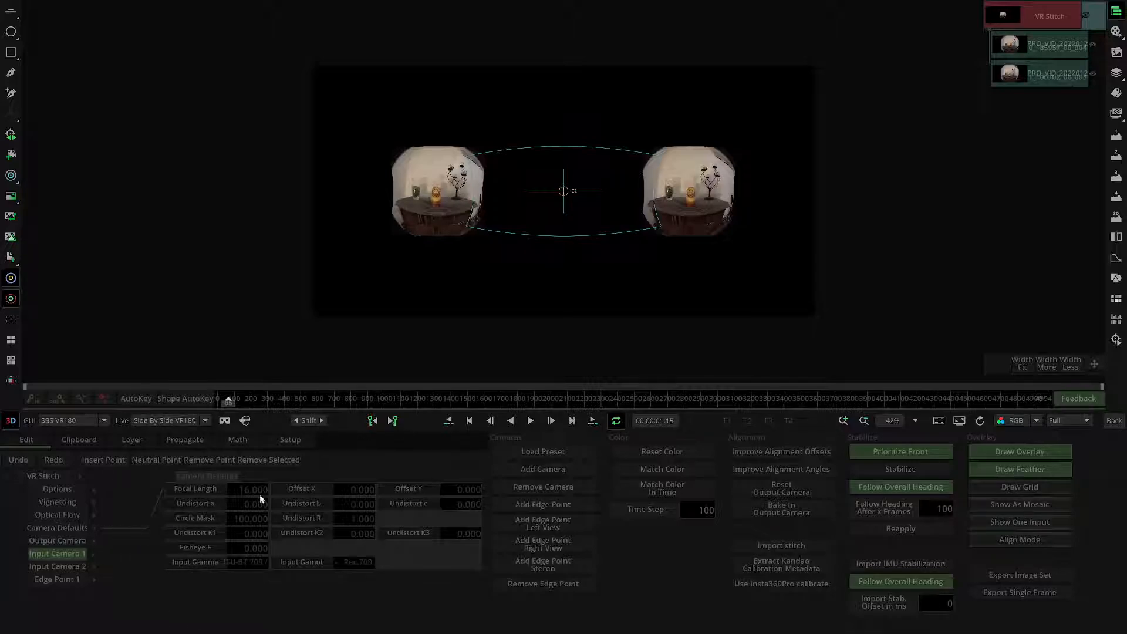
{"action": "scroll", "coordinate": [299, 126], "scroll_direction": "up", "scroll_amount": 2}
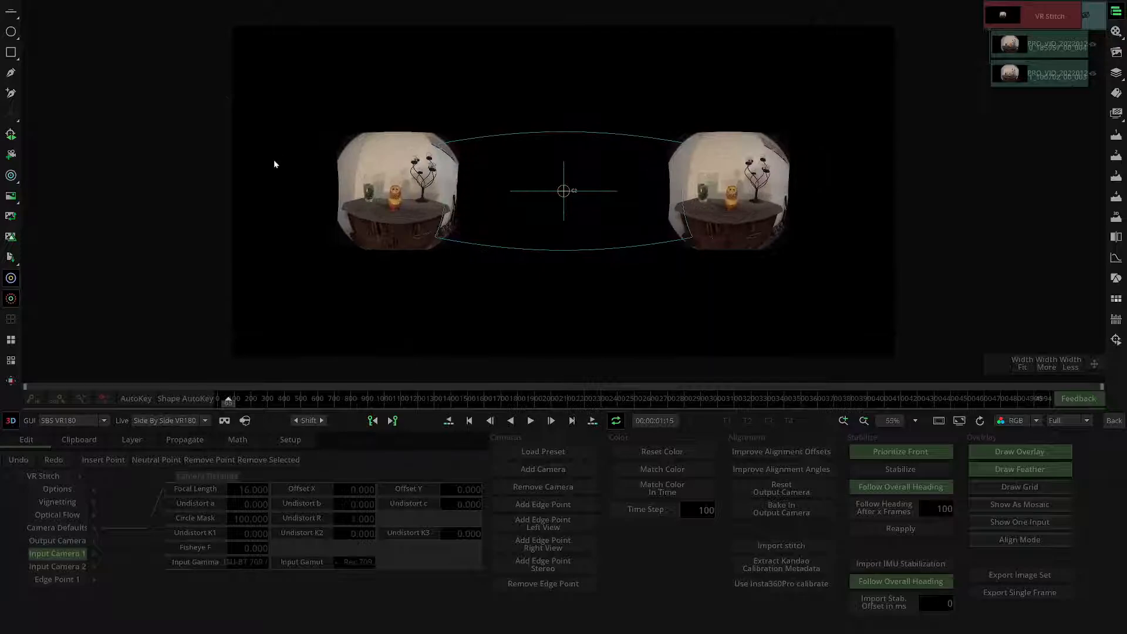
{"action": "scroll", "coordinate": [269, 172], "scroll_direction": "down", "scroll_amount": 2}
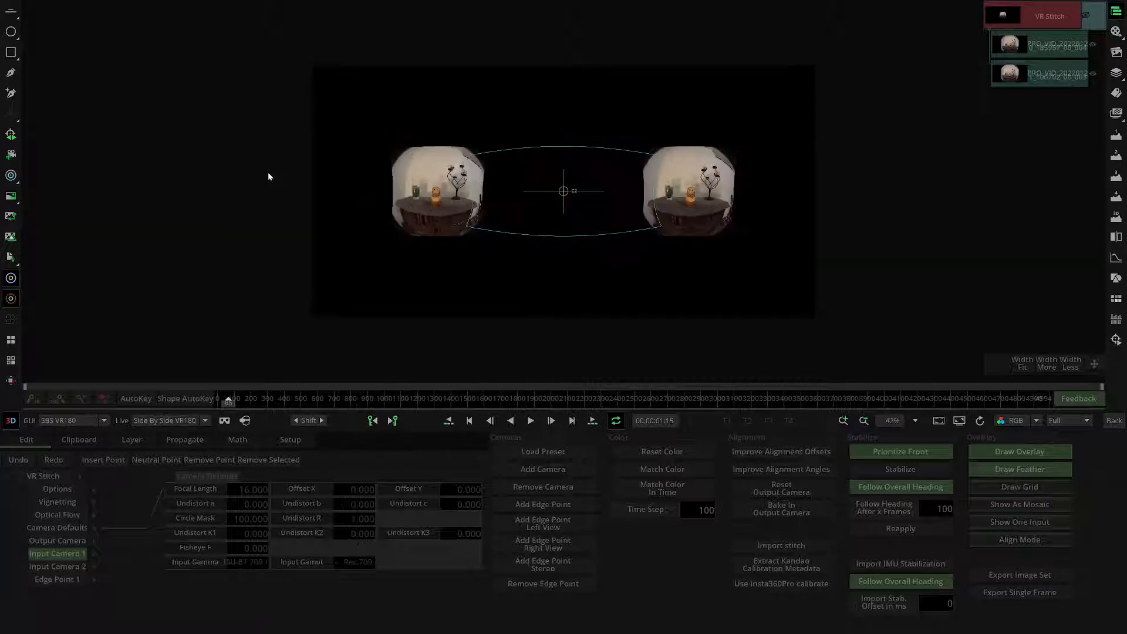
{"action": "left_click", "coordinate": [243, 491]}
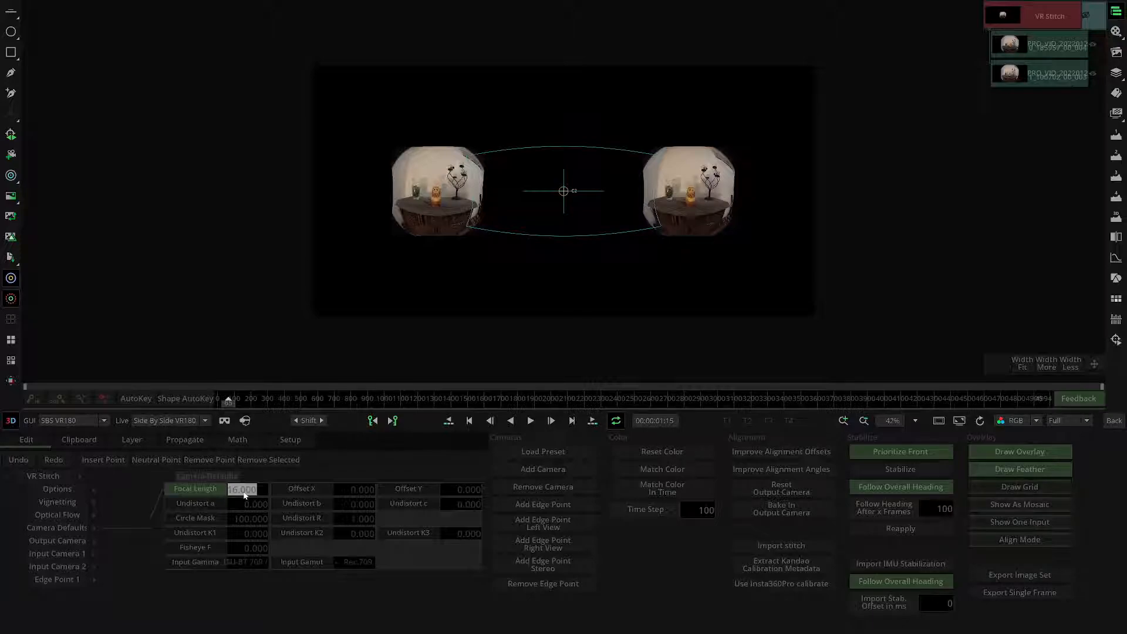
{"action": "type", "text": "14"}
{"action": "key", "text": "Return"}
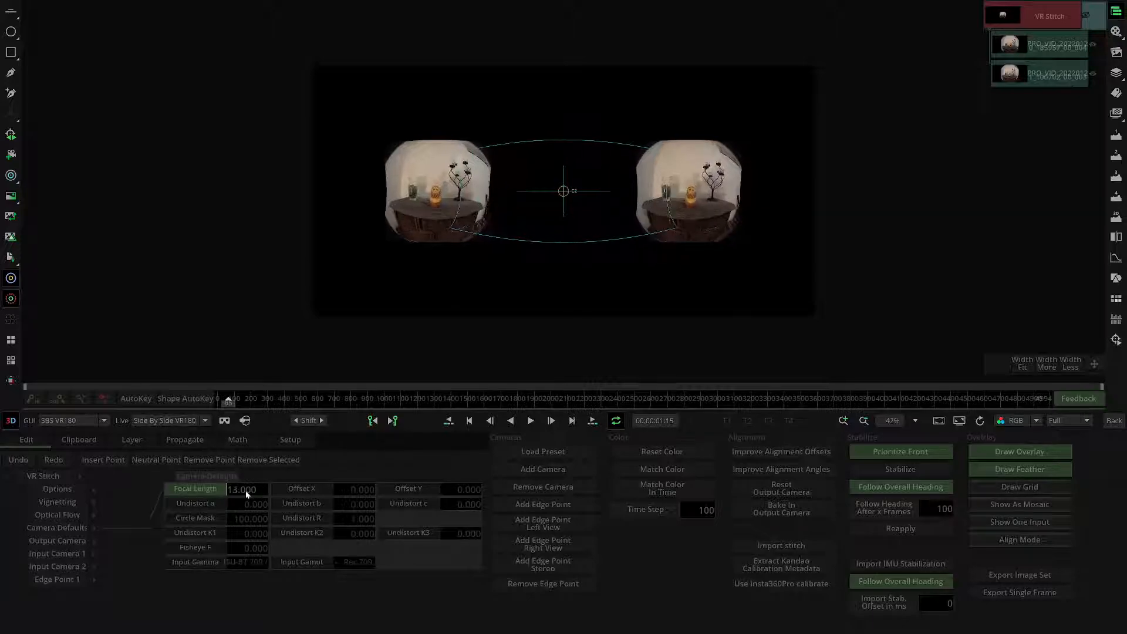
{"action": "scroll", "coordinate": [245, 493], "scroll_direction": "down", "scroll_amount": 5}
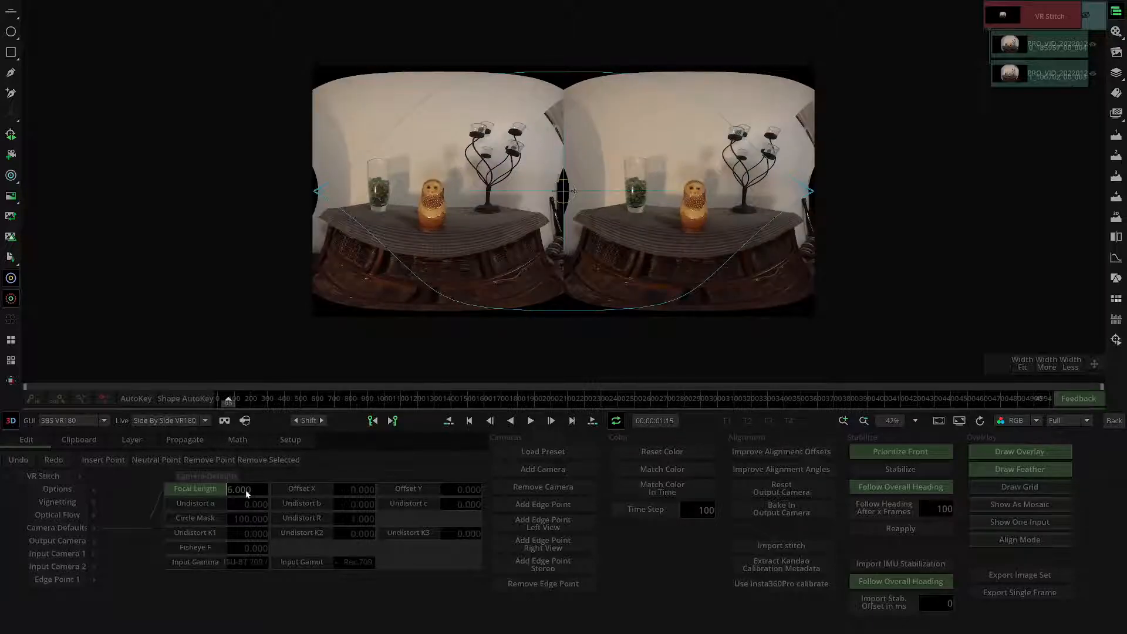
{"action": "scroll", "coordinate": [246, 493], "scroll_direction": "up", "scroll_amount": 1}
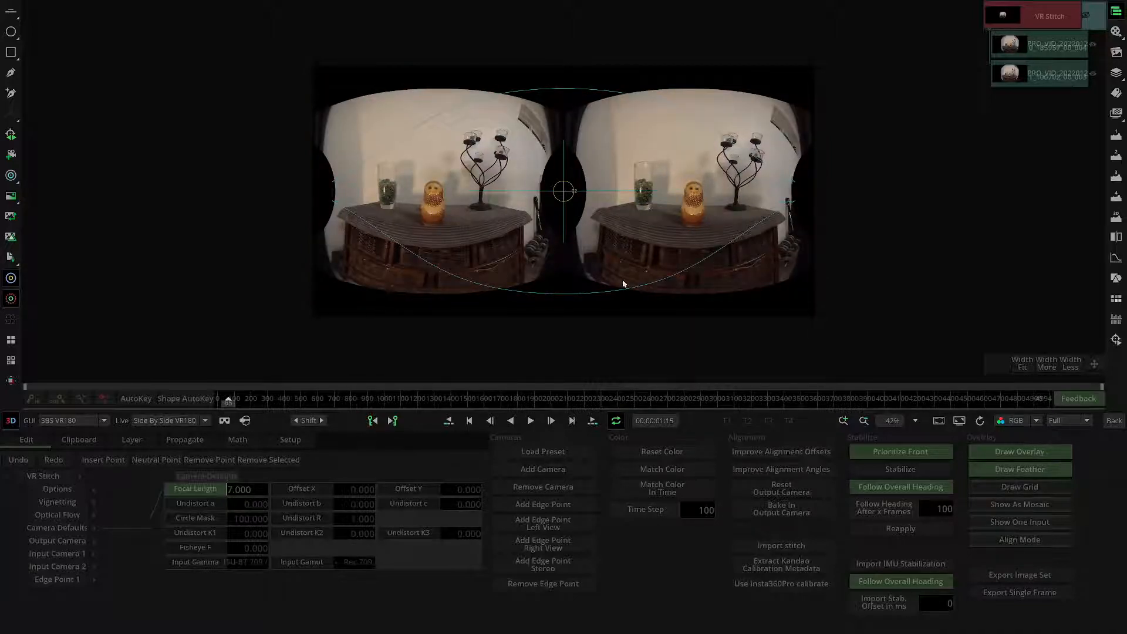
Turn on the headset image output and dismiss its information dialog.
{"action": "left_click", "coordinate": [245, 421]}
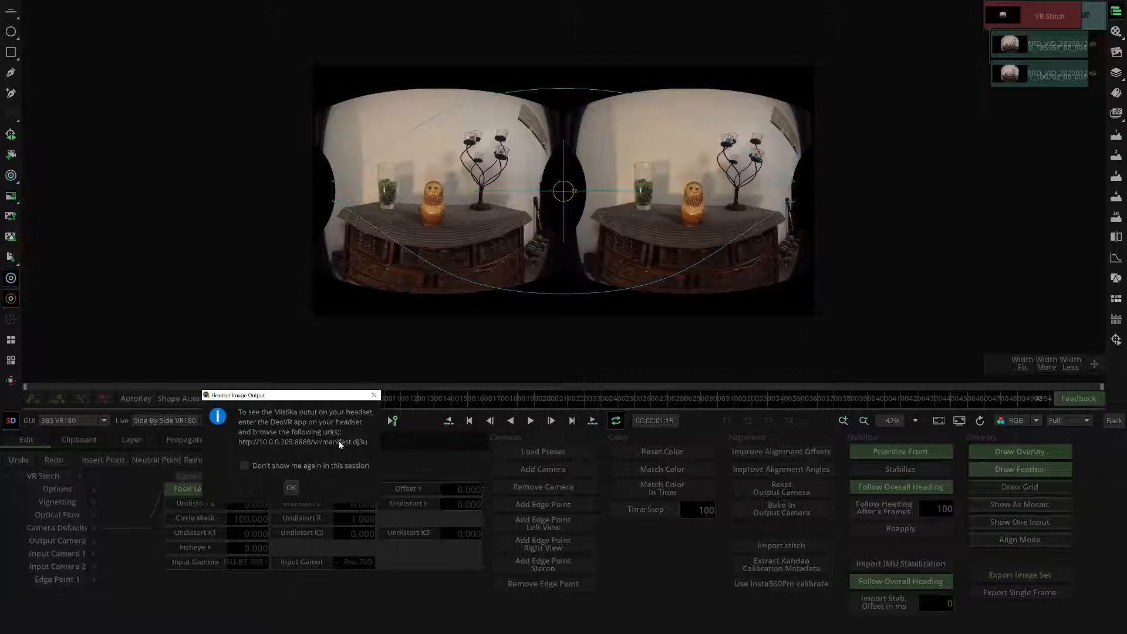
{"action": "left_click", "coordinate": [293, 488]}
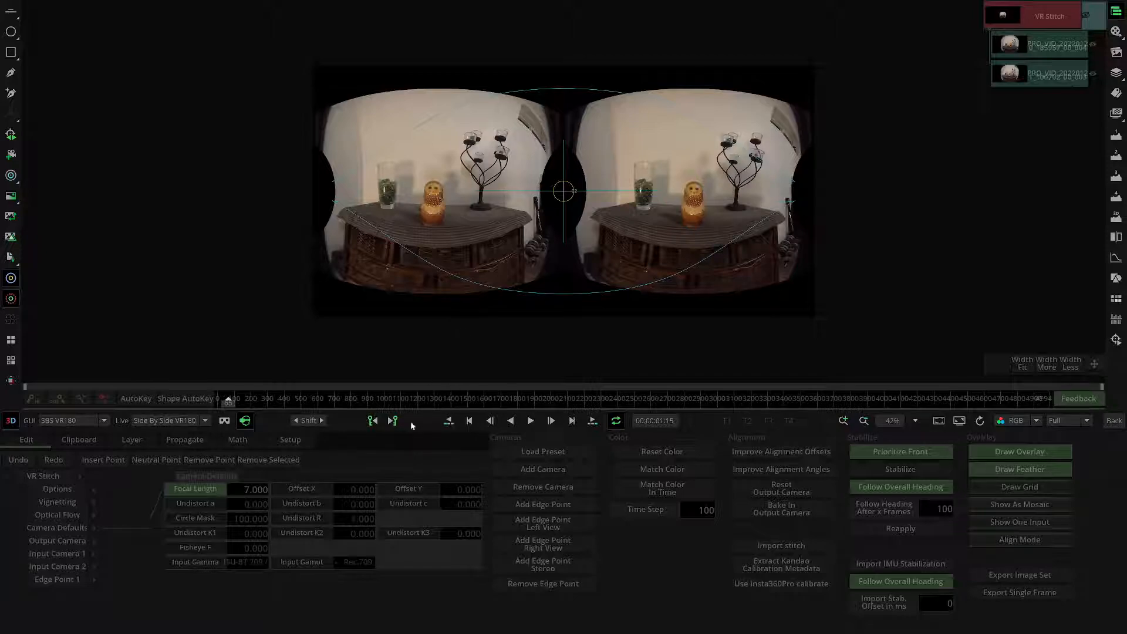
Set Undistort K1 to 0.039 in the camera defaults.
{"action": "left_click", "coordinate": [255, 534]}
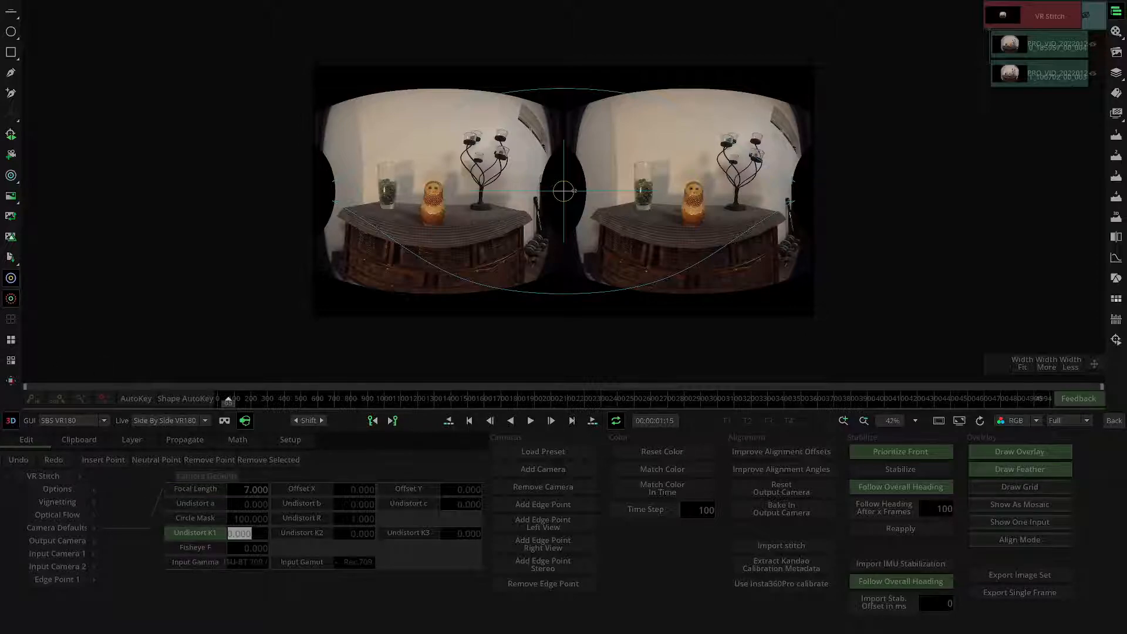
{"action": "key", "text": "Return"}
{"action": "left_click_drag", "start_coordinate": [254, 535], "coordinate": [190, 531]}
{"action": "type", "text": "0.3"}
{"action": "key", "text": "BackSpace"}
{"action": "type", "text": "039"}
{"action": "key", "text": "Return"}
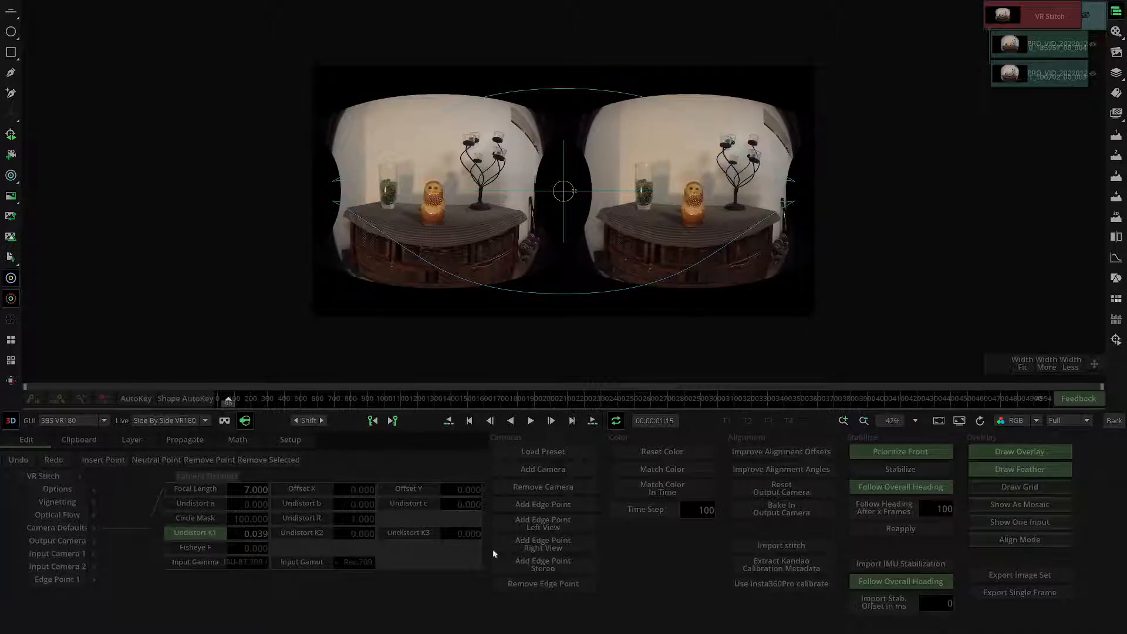
Set Undistort K2 to -0.006 and Undistort K3 to -0.003 in the camera defaults.
{"action": "left_click", "coordinate": [357, 533]}
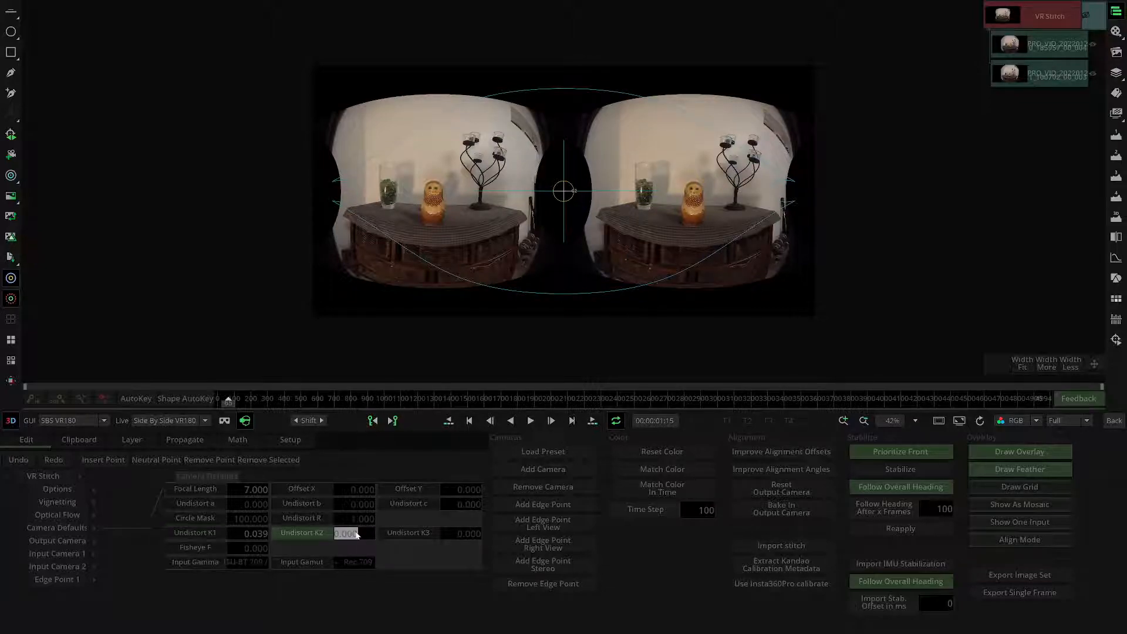
{"action": "type", "text": "-0.006"}
{"action": "key", "text": "Return"}
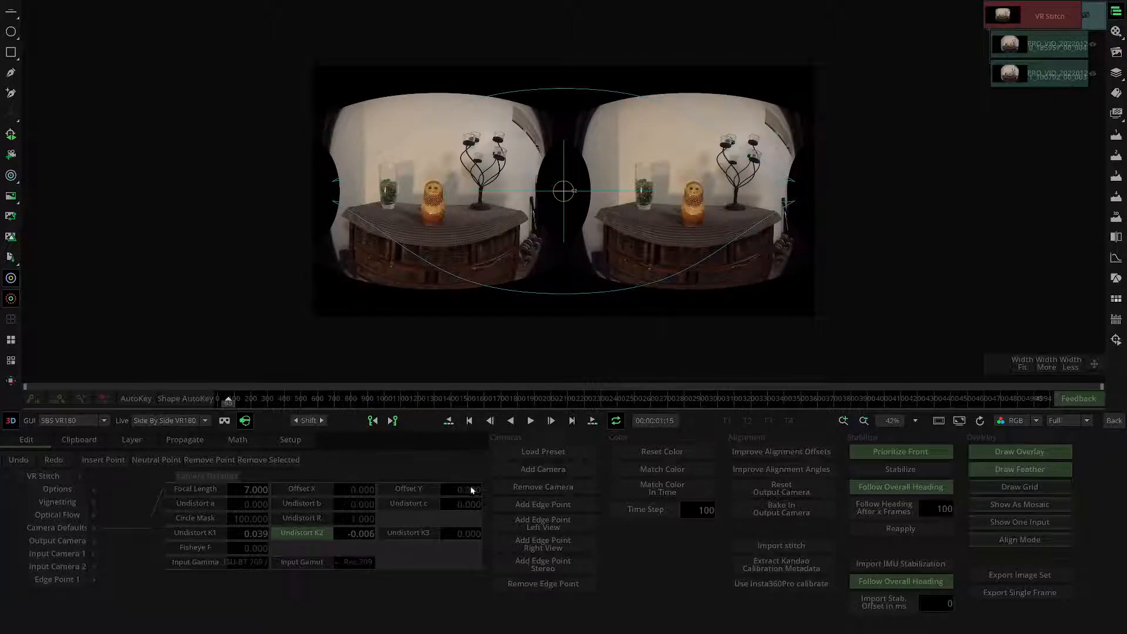
{"action": "left_click", "coordinate": [458, 536]}
{"action": "type", "text": "-0"}
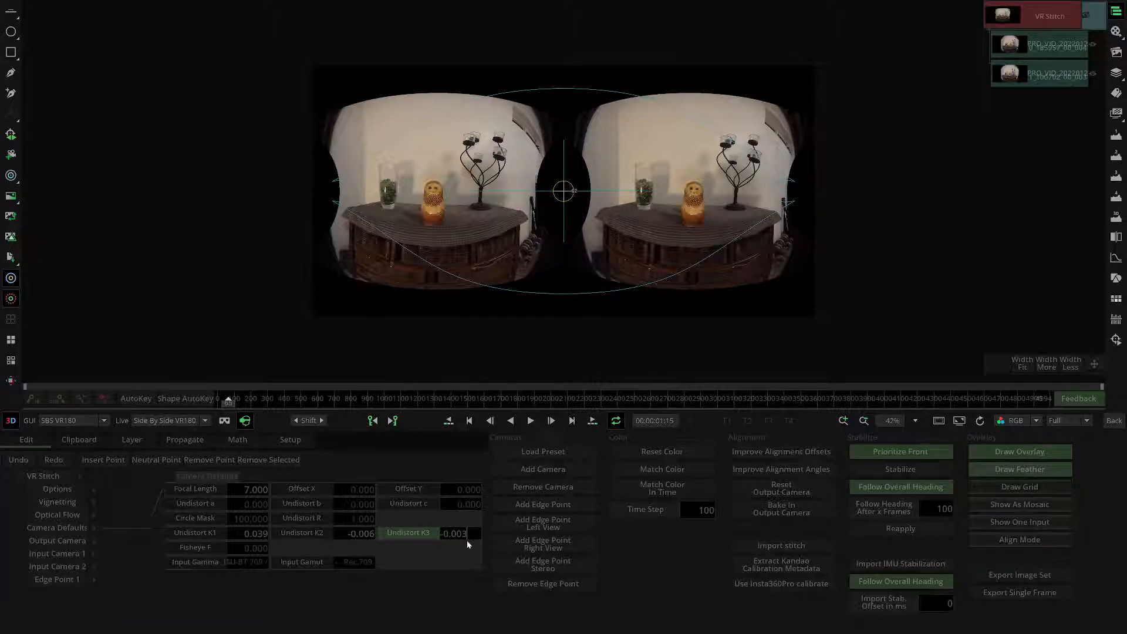
{"action": "key", "text": "Return"}
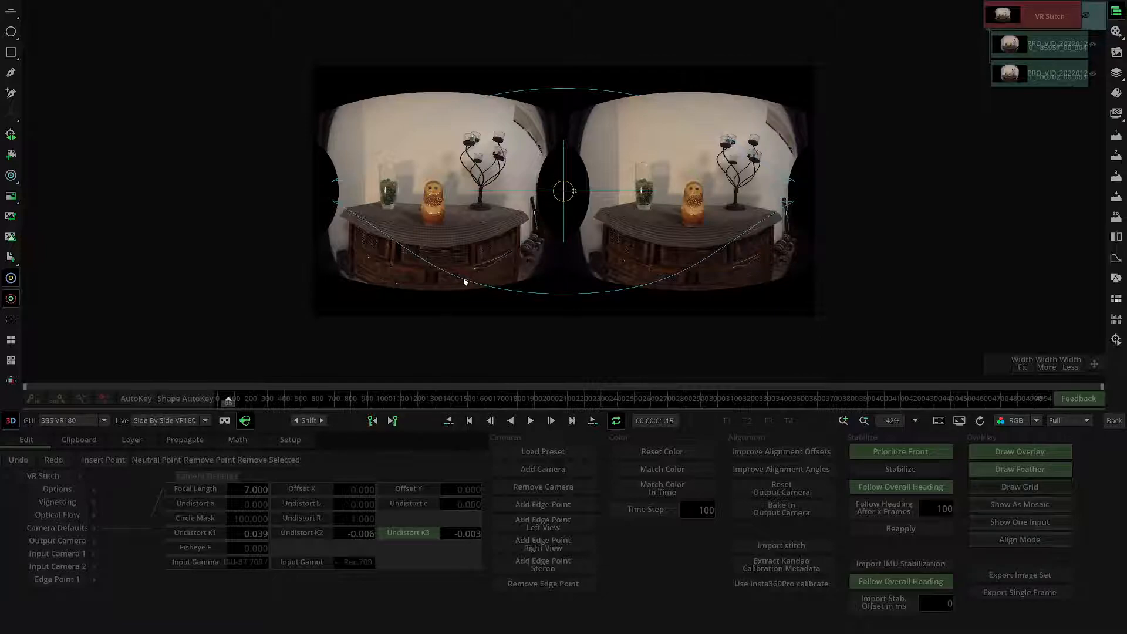
Set the focal length in the camera defaults to 6.446.
{"action": "left_click", "coordinate": [236, 489]}
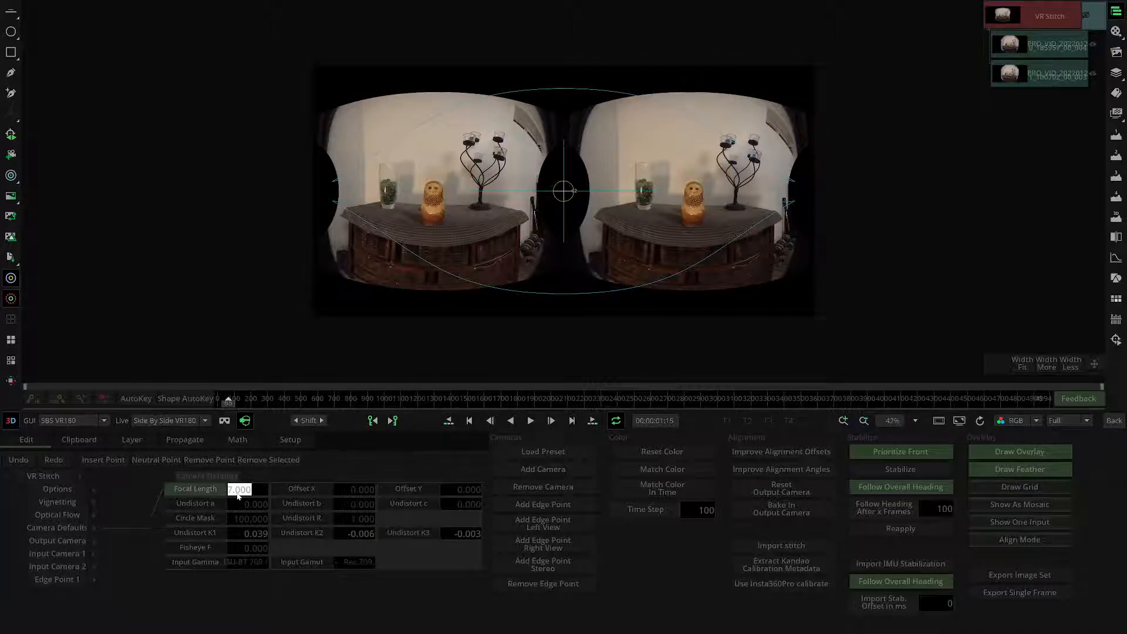
{"action": "double_click", "coordinate": [241, 489]}
{"action": "type", "text": "6.446"}
{"action": "key", "text": "Return"}
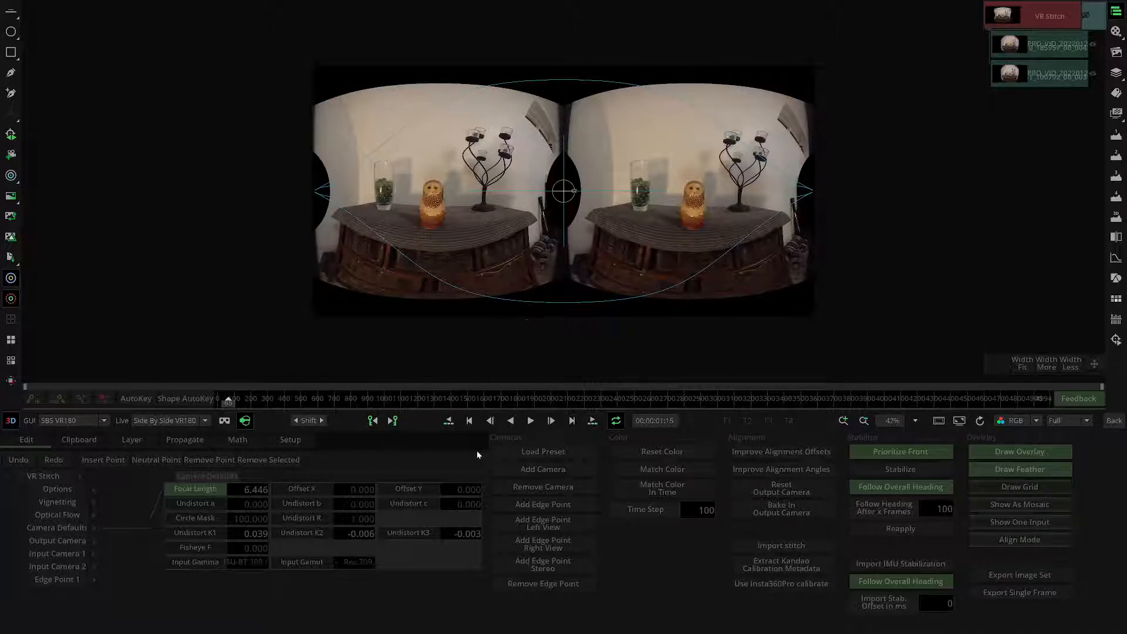
Set the circle mask in the camera defaults to 49.5 and turn on the Show One Input view.
{"action": "left_click", "coordinate": [239, 522]}
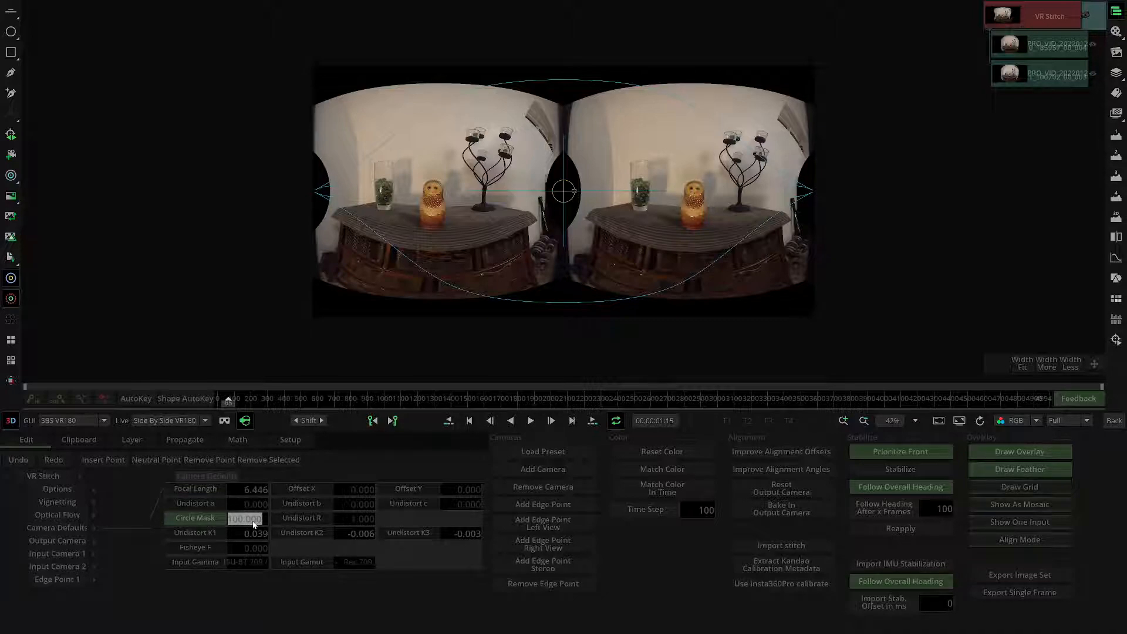
{"action": "type", "text": "49.5"}
{"action": "key", "text": "Return"}
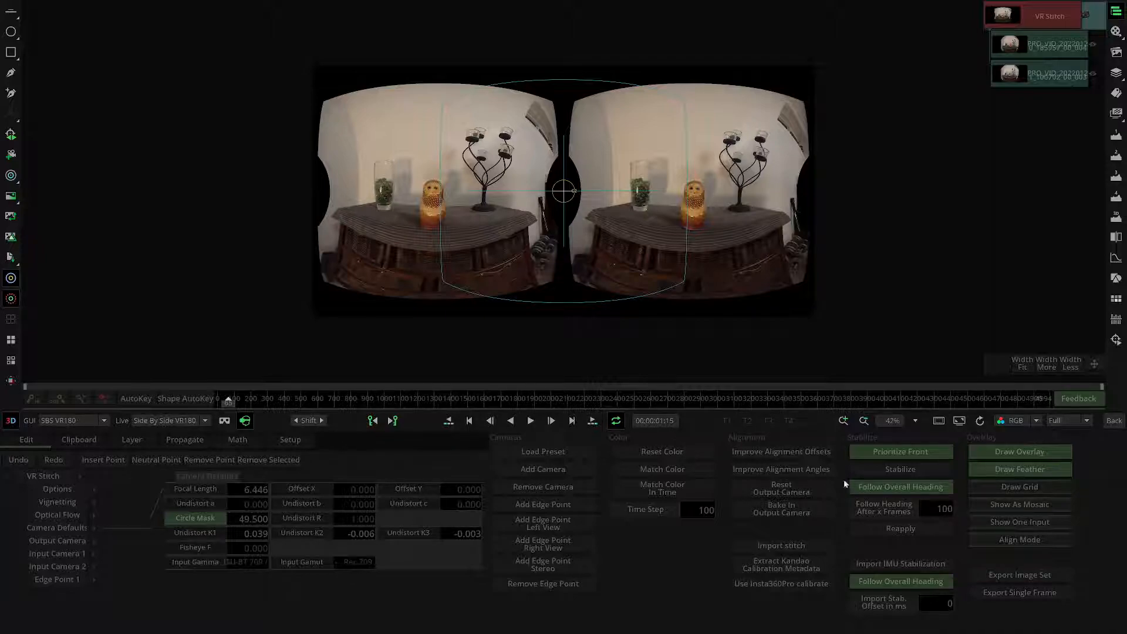
{"action": "left_click", "coordinate": [1013, 523]}
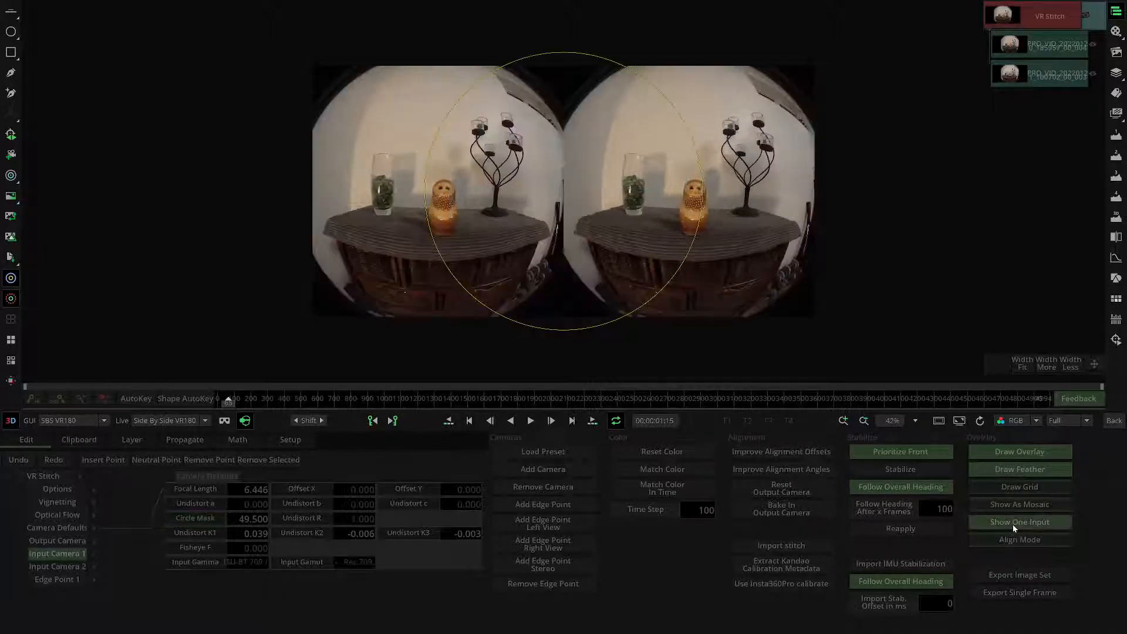
Switch the stereo preview to Left View so that only one eye's input circle is displayed.
{"action": "left_click", "coordinate": [104, 421]}
{"action": "scroll", "coordinate": [100, 434], "scroll_direction": "up", "scroll_amount": 3}
{"action": "left_click", "coordinate": [72, 430]}
Try circle mask values from 57.5 down to about 43 against the fisheye edge, and set the mask back to 49.5.
{"action": "left_click", "coordinate": [250, 523]}
{"action": "scroll", "coordinate": [250, 523], "scroll_direction": "up", "scroll_amount": 12}
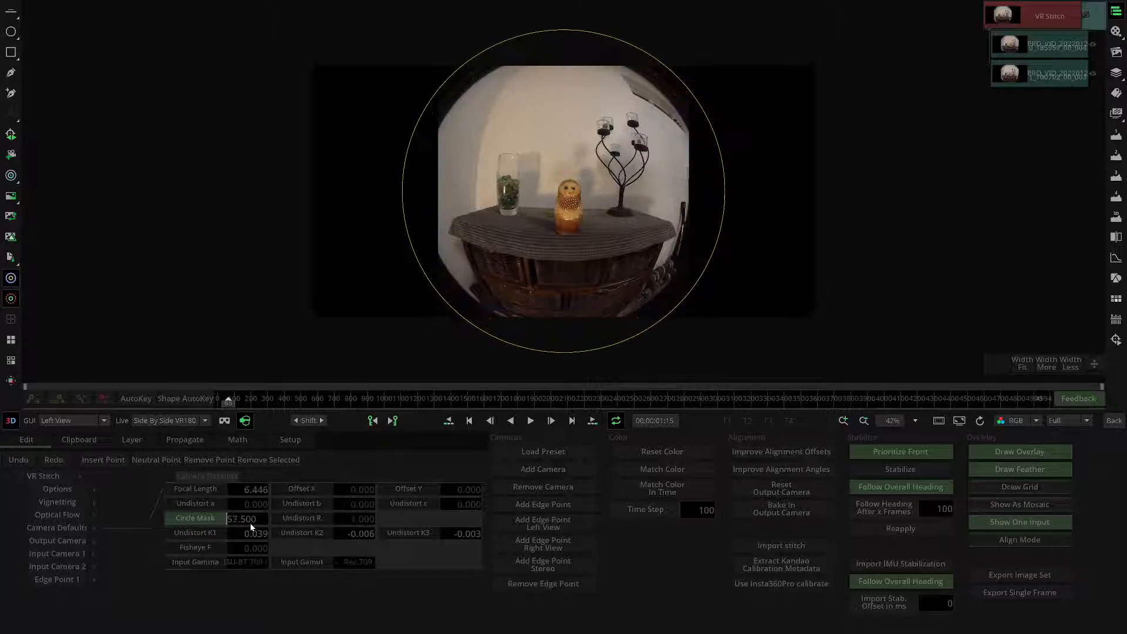
{"action": "scroll", "coordinate": [250, 523], "scroll_direction": "down", "scroll_amount": 3}
{"action": "scroll", "coordinate": [250, 523], "scroll_direction": "down", "scroll_amount": 10}
{"action": "scroll", "coordinate": [250, 523], "scroll_direction": "down", "scroll_amount": 2}
{"action": "scroll", "coordinate": [249, 524], "scroll_direction": "down", "scroll_amount": 2}
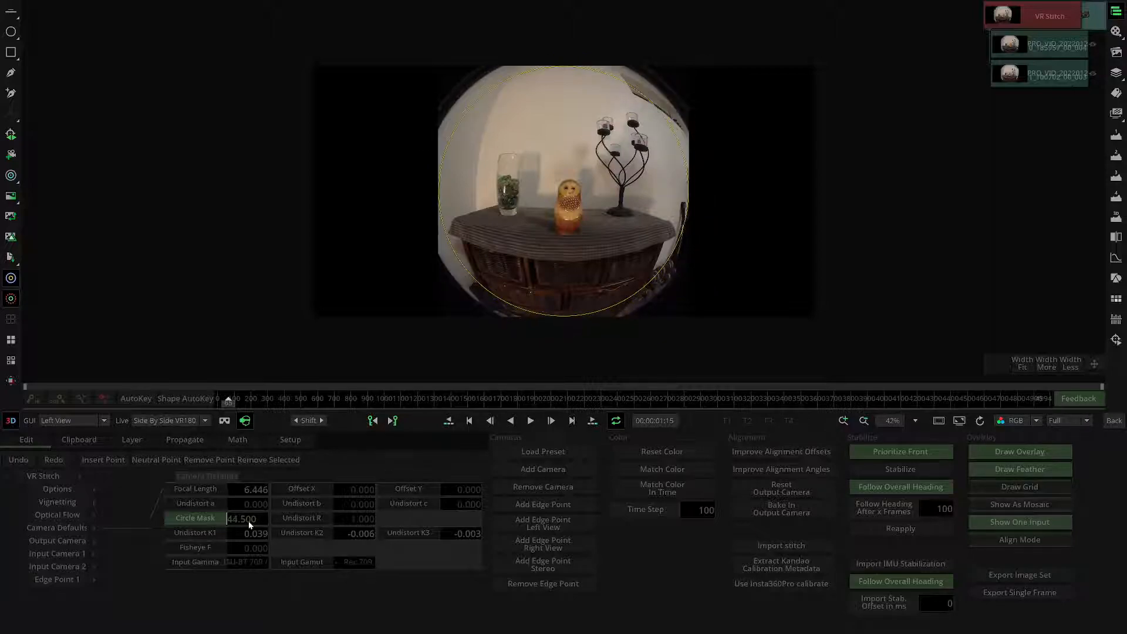
{"action": "scroll", "coordinate": [249, 524], "scroll_direction": "down", "scroll_amount": 1}
{"action": "scroll", "coordinate": [249, 524], "scroll_direction": "down", "scroll_amount": 2}
{"action": "scroll", "coordinate": [249, 524], "scroll_direction": "up", "scroll_amount": 2}
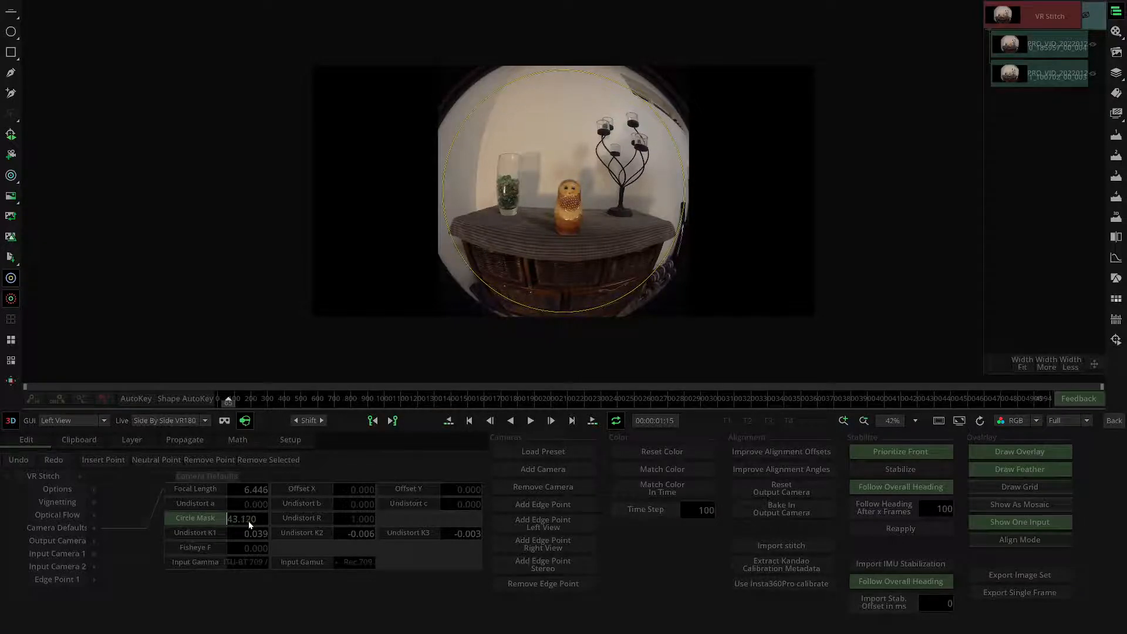
{"action": "scroll", "coordinate": [249, 524], "scroll_direction": "up", "scroll_amount": 4}
{"action": "double_click", "coordinate": [249, 524]}
{"action": "type", "text": "49.5"}
{"action": "key", "text": "Return"}
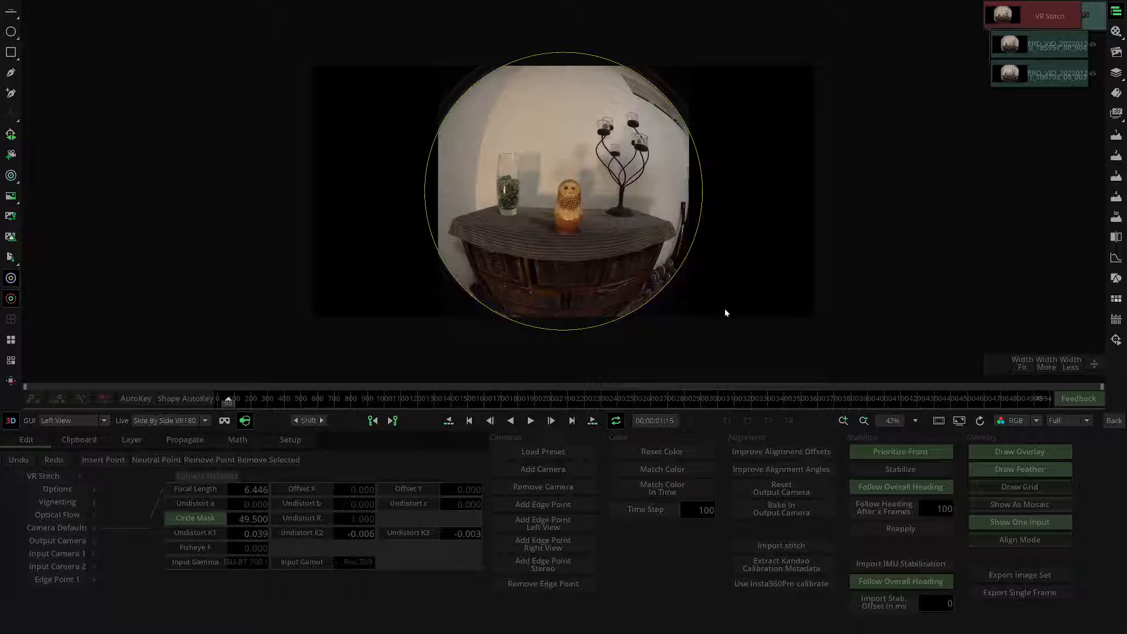
Turn off Show One Input and switch the stereo preview to B&W Anaglyph.
{"action": "scroll", "coordinate": [571, 226], "scroll_direction": "up", "scroll_amount": 3}
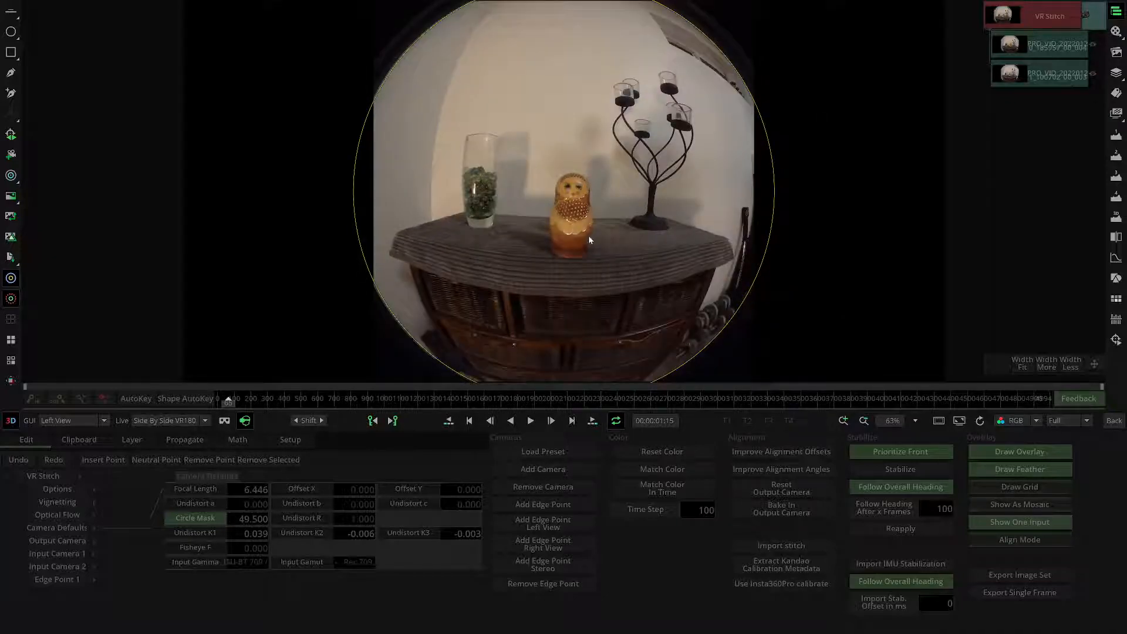
{"action": "scroll", "coordinate": [589, 239], "scroll_direction": "down", "scroll_amount": 3}
{"action": "mouse_move", "coordinate": [551, 180]}
{"action": "left_mouse_down"}
{"action": "mouse_move", "coordinate": [551, 214]}
{"action": "mouse_move", "coordinate": [571, 209]}
{"action": "mouse_move", "coordinate": [561, 195]}
{"action": "left_mouse_up"}
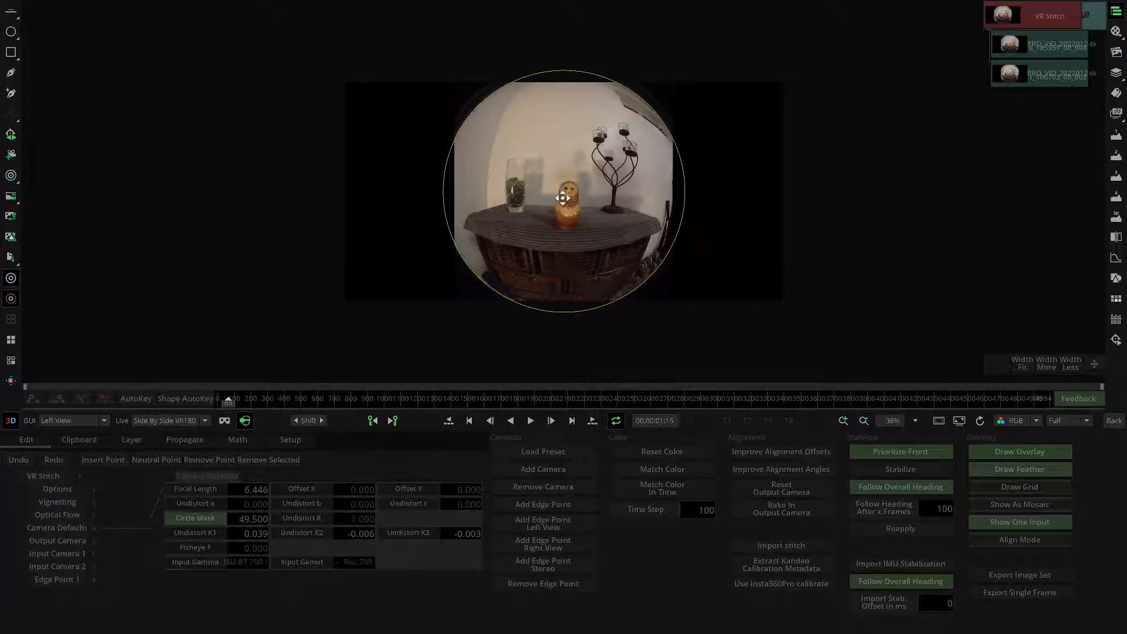
{"action": "left_click", "coordinate": [1014, 524]}
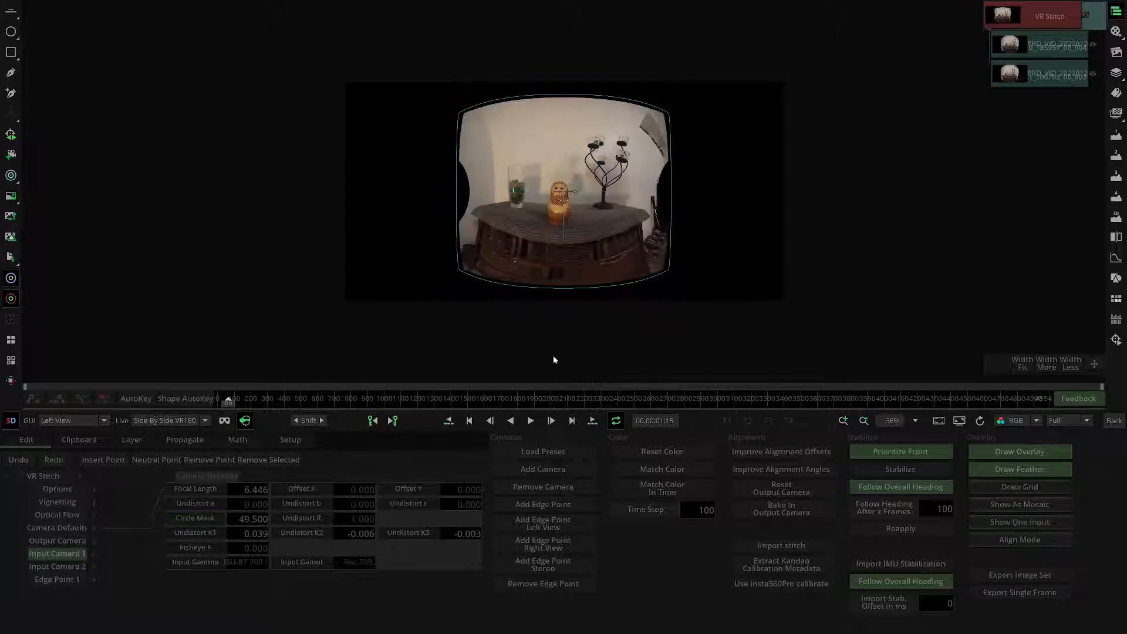
{"action": "scroll", "coordinate": [587, 266], "scroll_direction": "up", "scroll_amount": 3}
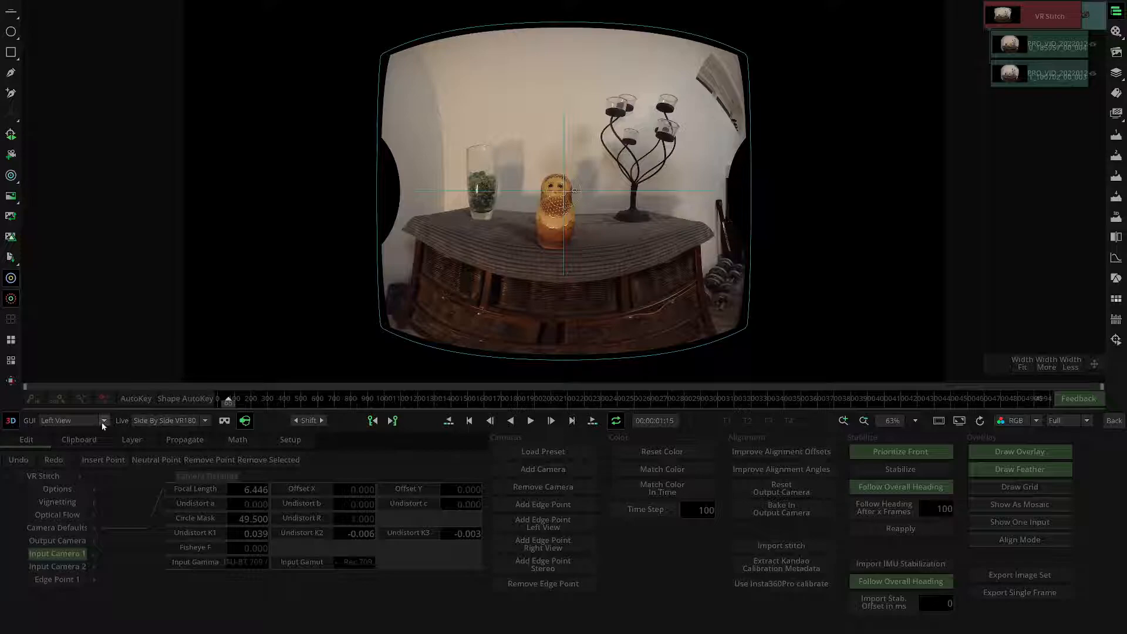
{"action": "left_click", "coordinate": [104, 420]}
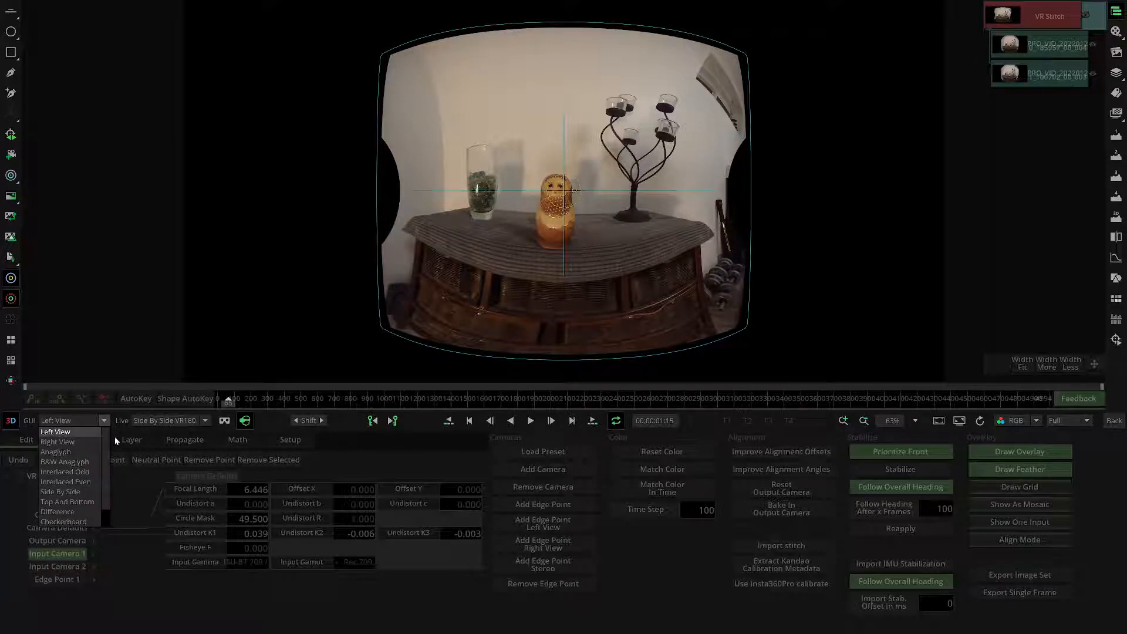
{"action": "left_click", "coordinate": [67, 462]}
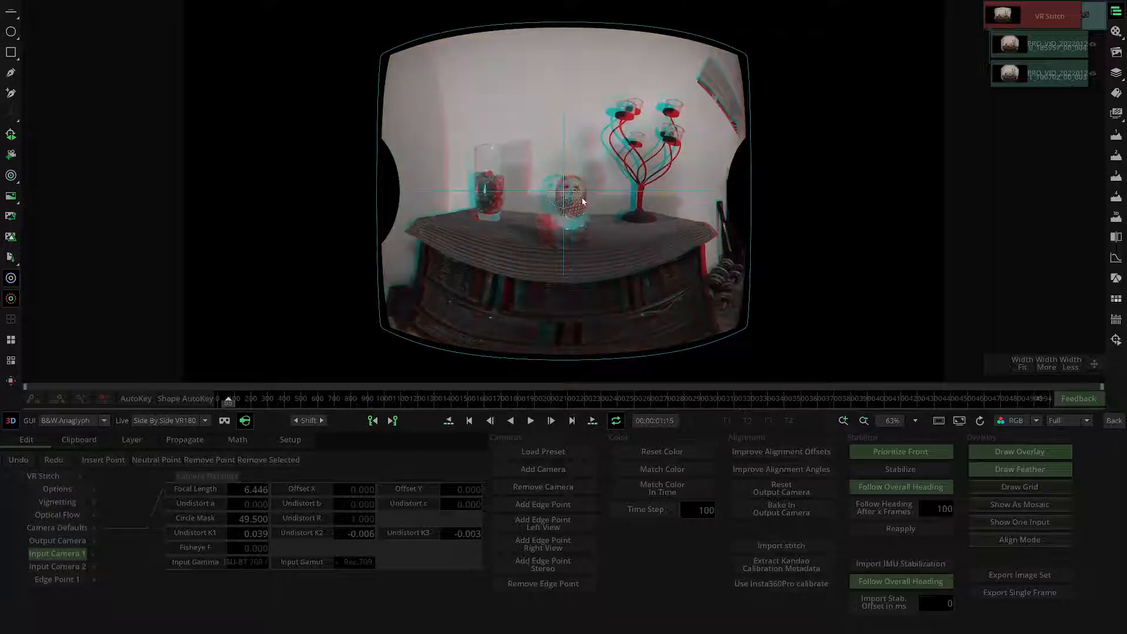
Turn on the grid overlay and compare the vertical offset between both eyes at the candle holder, doll and glass.
{"action": "scroll", "coordinate": [571, 203], "scroll_direction": "up", "scroll_amount": 3}
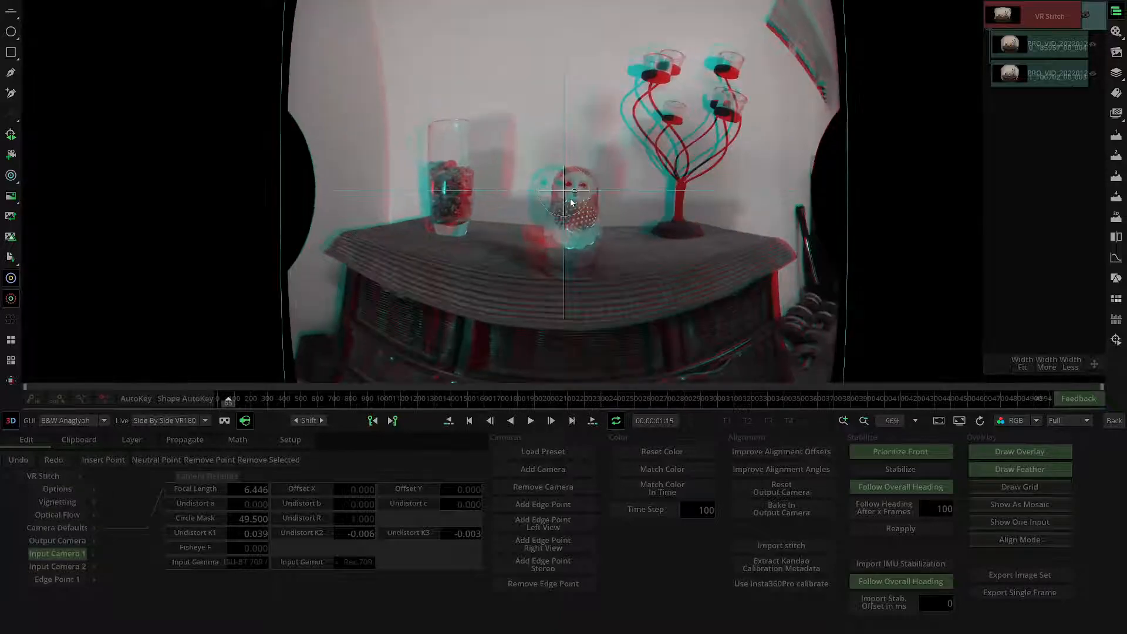
{"action": "scroll", "coordinate": [572, 203], "scroll_direction": "up", "scroll_amount": 7}
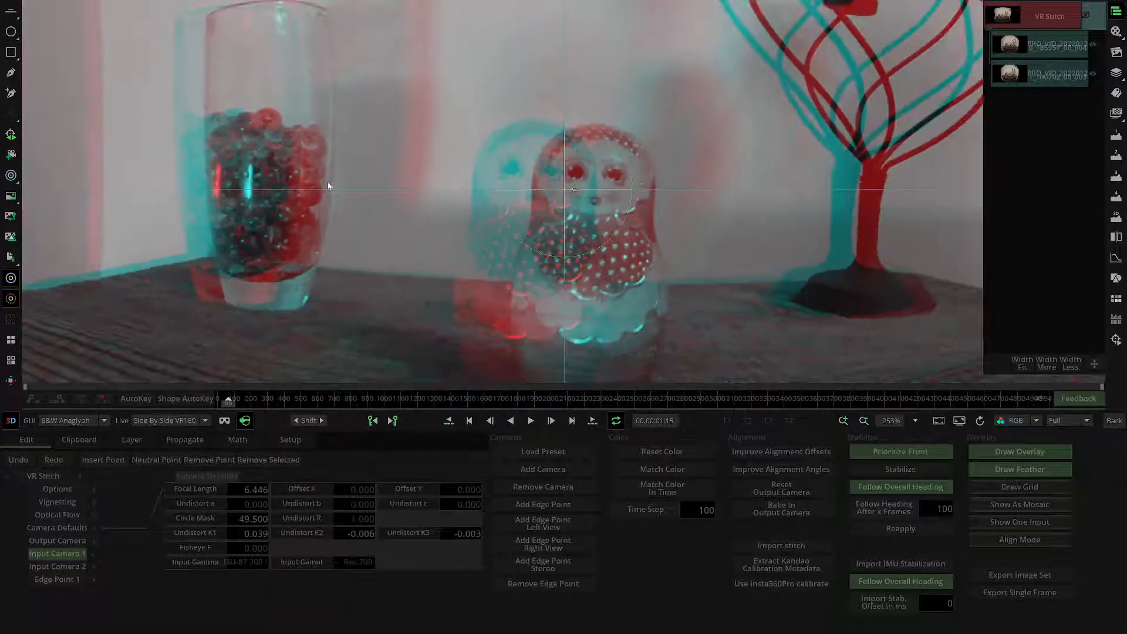
{"action": "left_click", "coordinate": [1018, 488]}
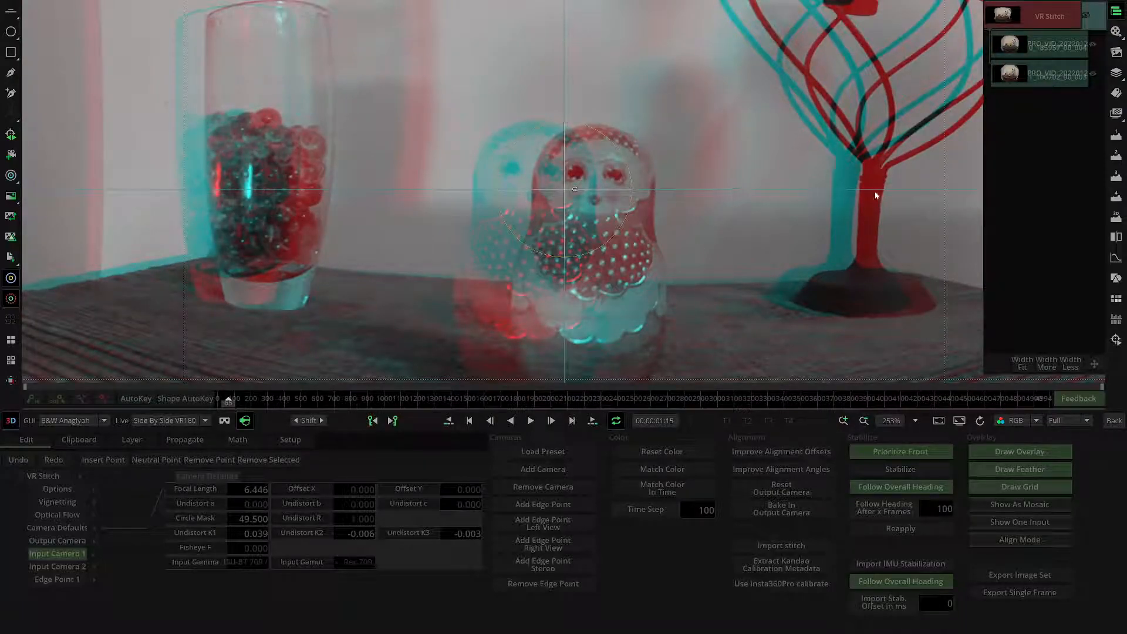
{"action": "scroll", "coordinate": [883, 194], "scroll_direction": "up", "scroll_amount": 4}
{"action": "left_click_drag", "start_coordinate": [757, 214], "coordinate": [188, 182]}
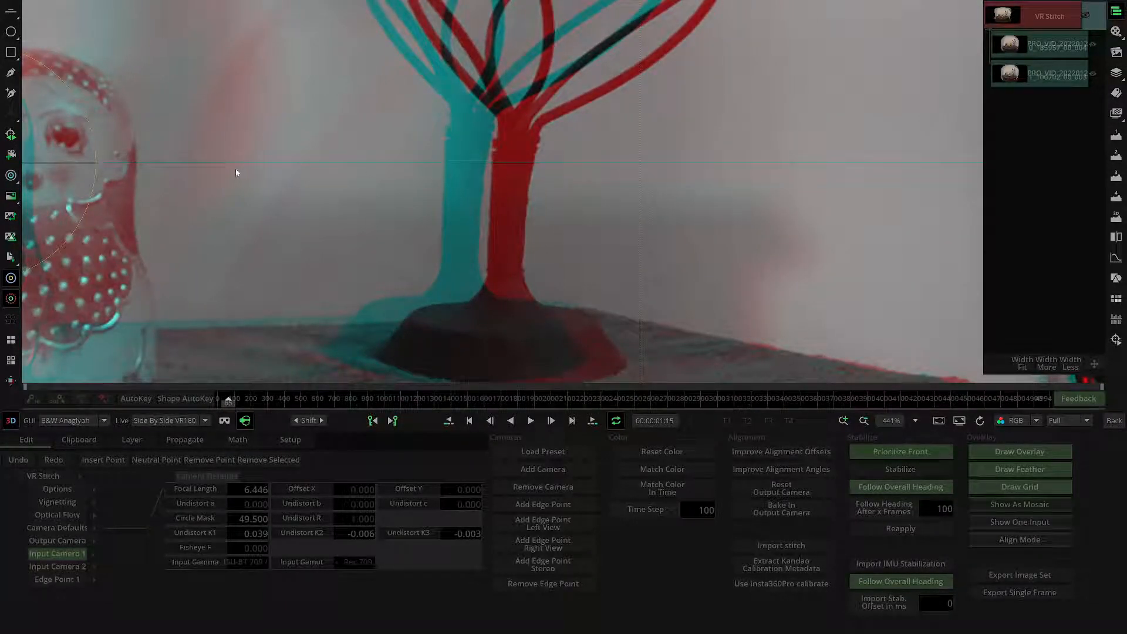
{"action": "left_click_drag", "start_coordinate": [254, 172], "coordinate": [1018, 210]}
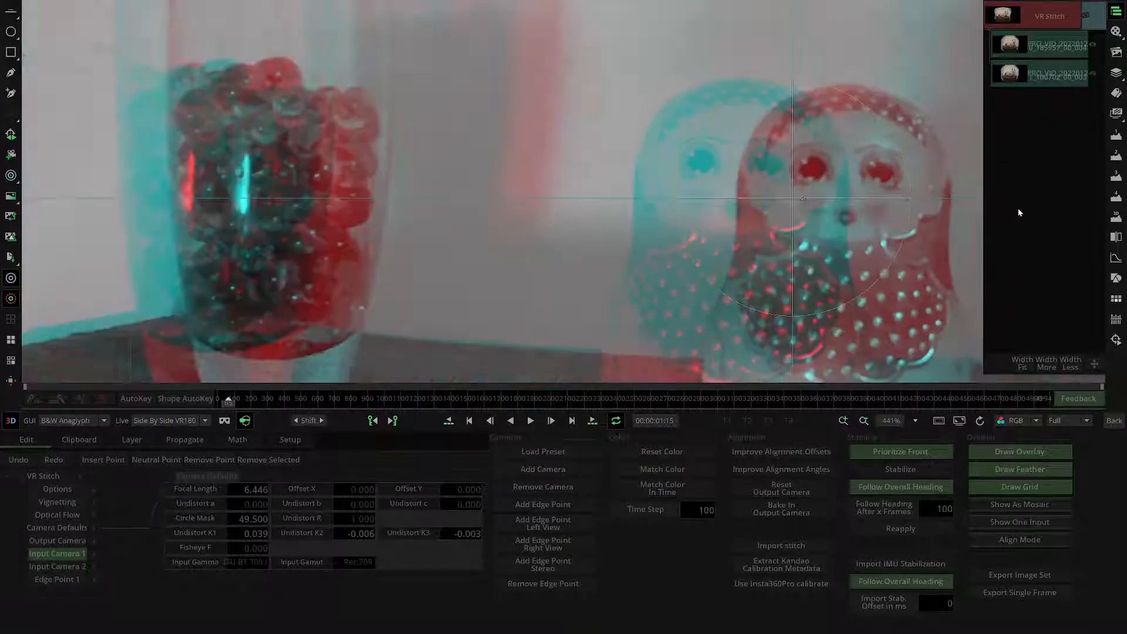
{"action": "left_click_drag", "start_coordinate": [380, 203], "coordinate": [815, 189]}
{"action": "scroll", "coordinate": [482, 186], "scroll_direction": "down", "scroll_amount": 5}
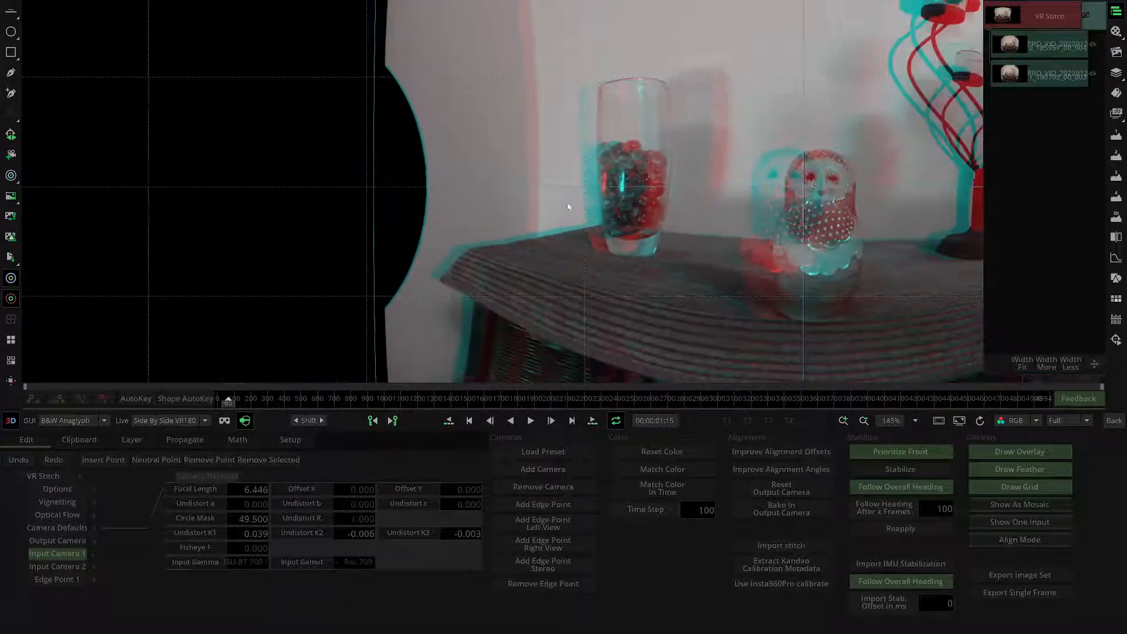
Turn on Align Mode and align the two eyes vertically at the bright highlights on the glass.
{"action": "scroll", "coordinate": [688, 204], "scroll_direction": "up", "scroll_amount": 4}
{"action": "scroll", "coordinate": [694, 187], "scroll_direction": "up", "scroll_amount": 2}
{"action": "mouse_move", "coordinate": [720, 188]}
{"action": "left_mouse_down"}
{"action": "mouse_move", "coordinate": [421, 213]}
{"action": "mouse_move", "coordinate": [467, 212]}
{"action": "left_mouse_up"}
{"action": "scroll", "coordinate": [421, 213], "scroll_direction": "up", "scroll_amount": 4}
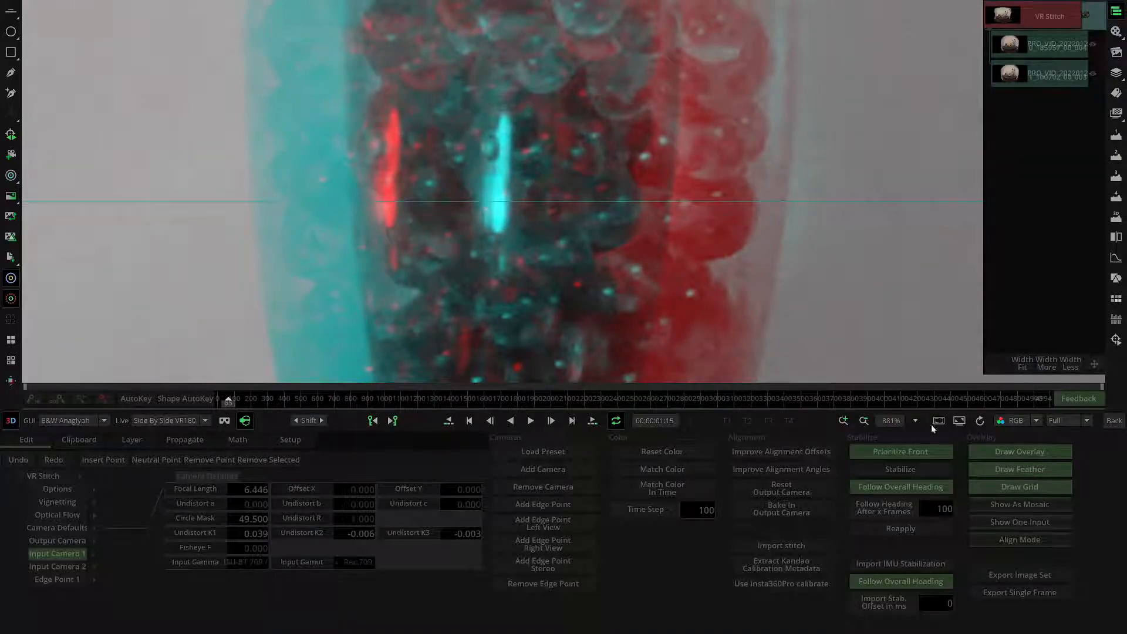
{"action": "left_click", "coordinate": [1038, 542]}
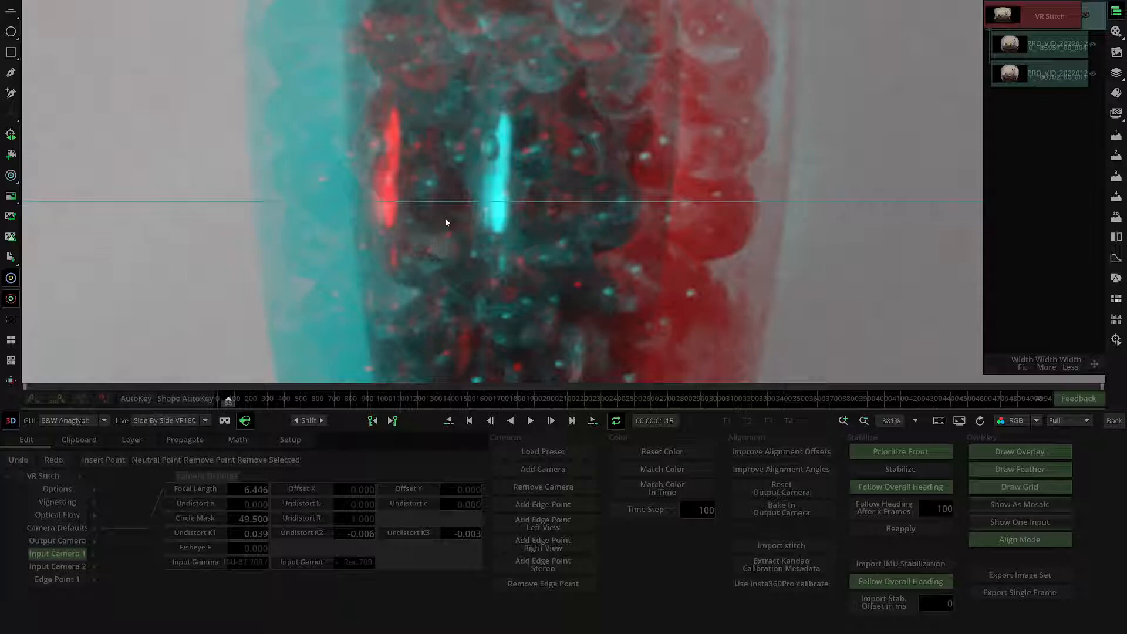
{"action": "left_click_drag", "start_coordinate": [445, 207], "coordinate": [447, 177]}
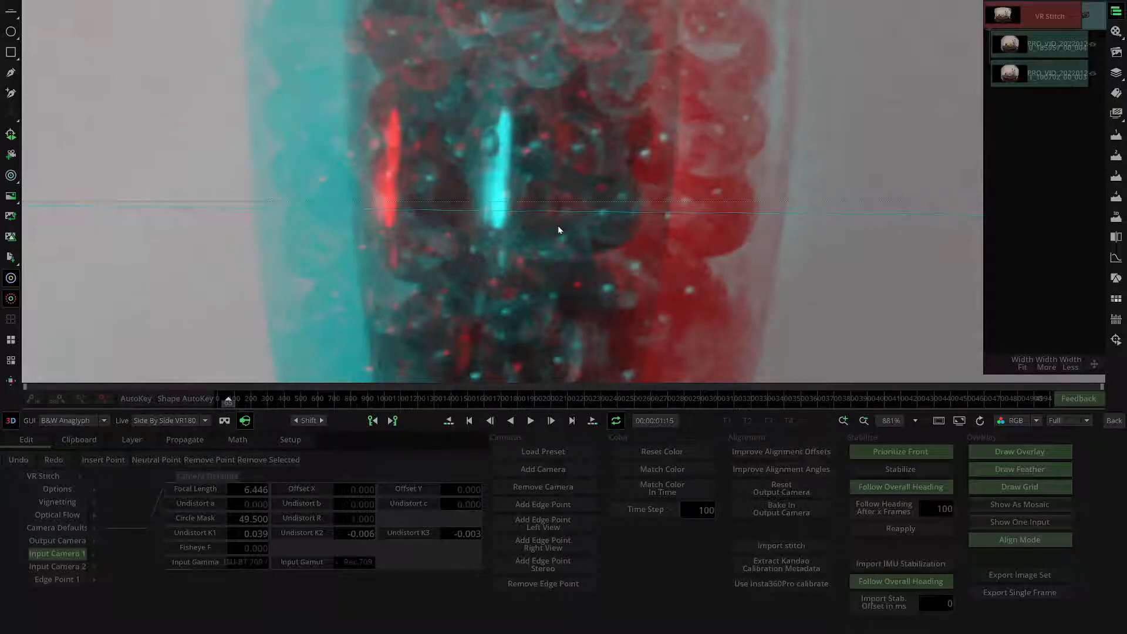
Adjust the vertical alignment of the two eyes at the doll's face near the image centre.
{"action": "scroll", "coordinate": [576, 215], "scroll_direction": "down", "scroll_amount": 6}
{"action": "left_click_drag", "start_coordinate": [684, 211], "coordinate": [111, 185]}
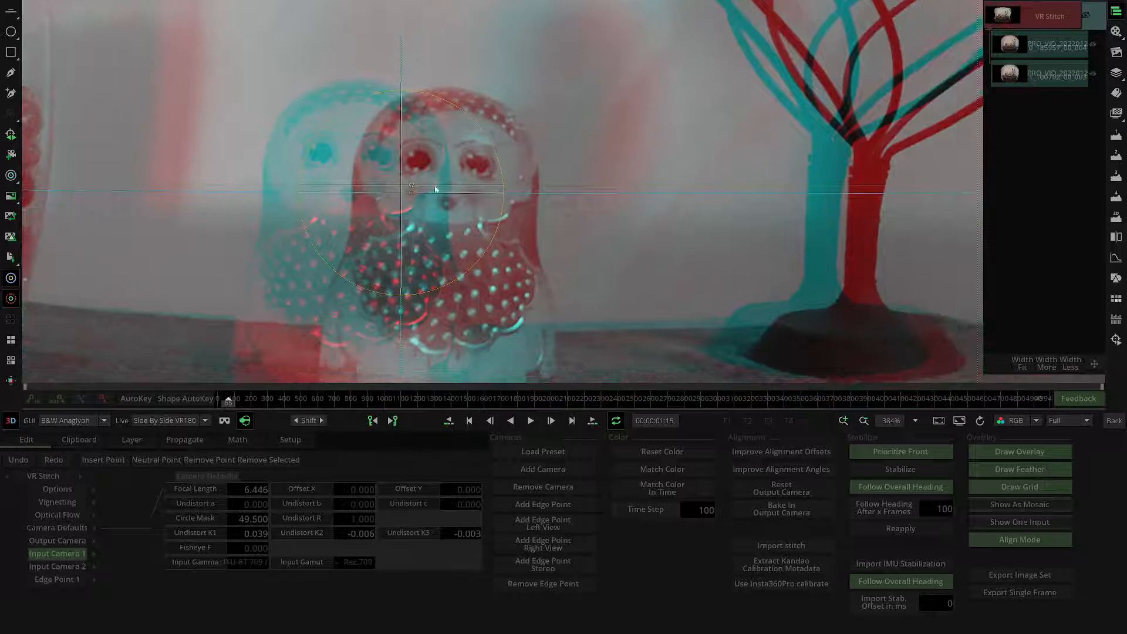
{"action": "scroll", "coordinate": [432, 193], "scroll_direction": "up", "scroll_amount": 10}
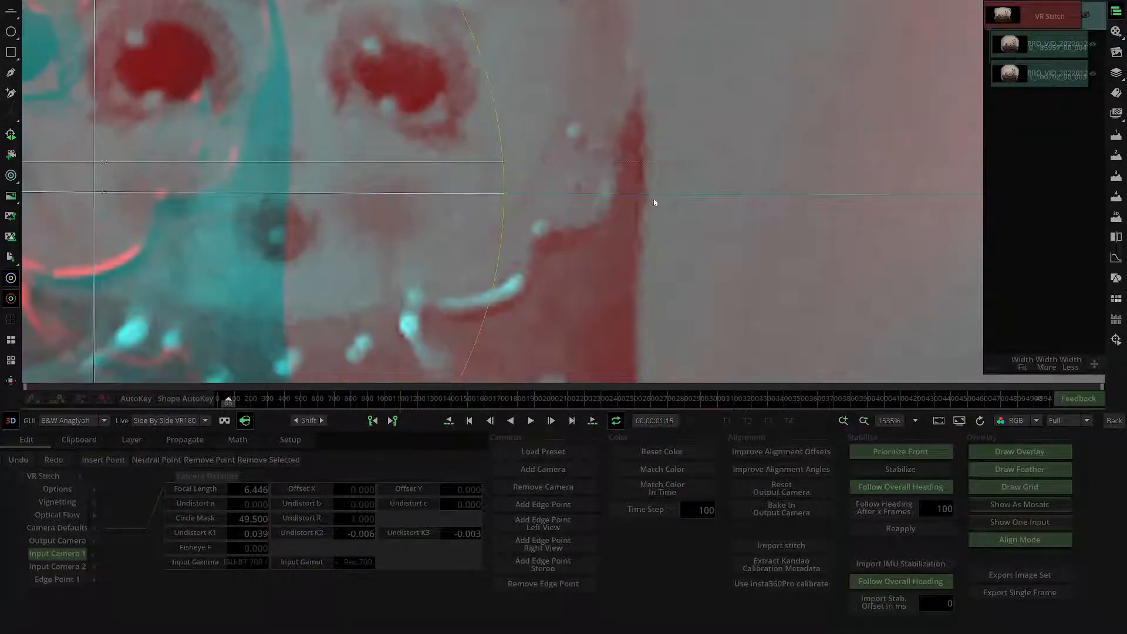
{"action": "left_click_drag", "start_coordinate": [654, 201], "coordinate": [837, 206]}
{"action": "left_click_drag", "start_coordinate": [546, 199], "coordinate": [562, 97]}
Adjust the vertical alignment of the two eyes at the stem of the candle holder.
{"action": "scroll", "coordinate": [663, 163], "scroll_direction": "down", "scroll_amount": 5}
{"action": "left_click_drag", "start_coordinate": [674, 162], "coordinate": [331, 174]}
{"action": "scroll", "coordinate": [410, 187], "scroll_direction": "up", "scroll_amount": 3}
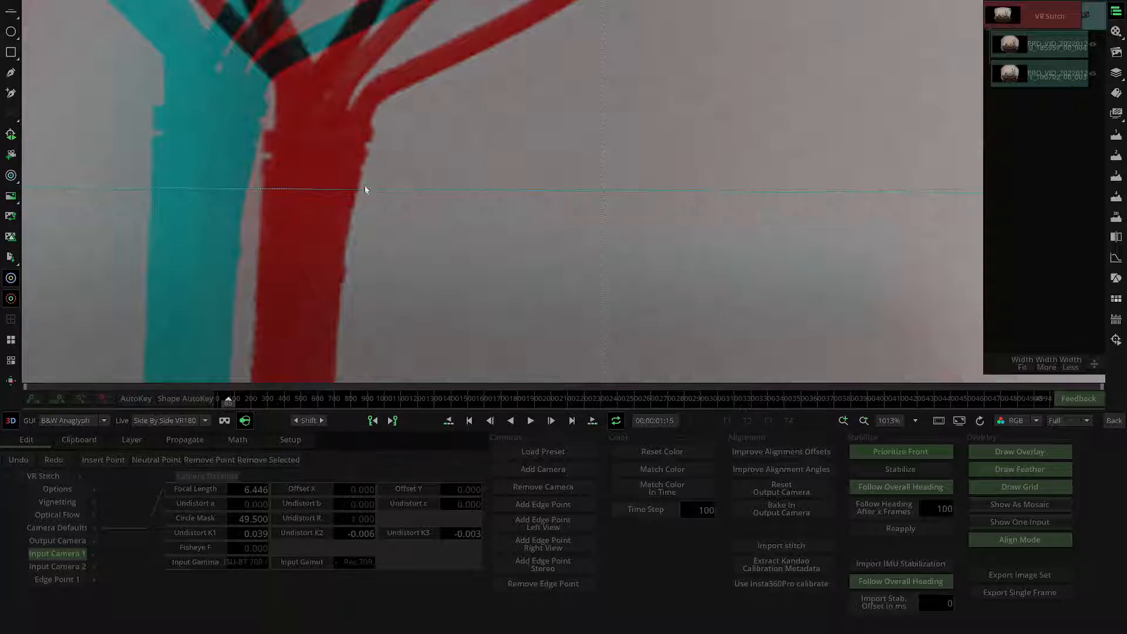
{"action": "left_click_drag", "start_coordinate": [463, 217], "coordinate": [448, 76]}
{"action": "scroll", "coordinate": [488, 194], "scroll_direction": "down", "scroll_amount": 10}
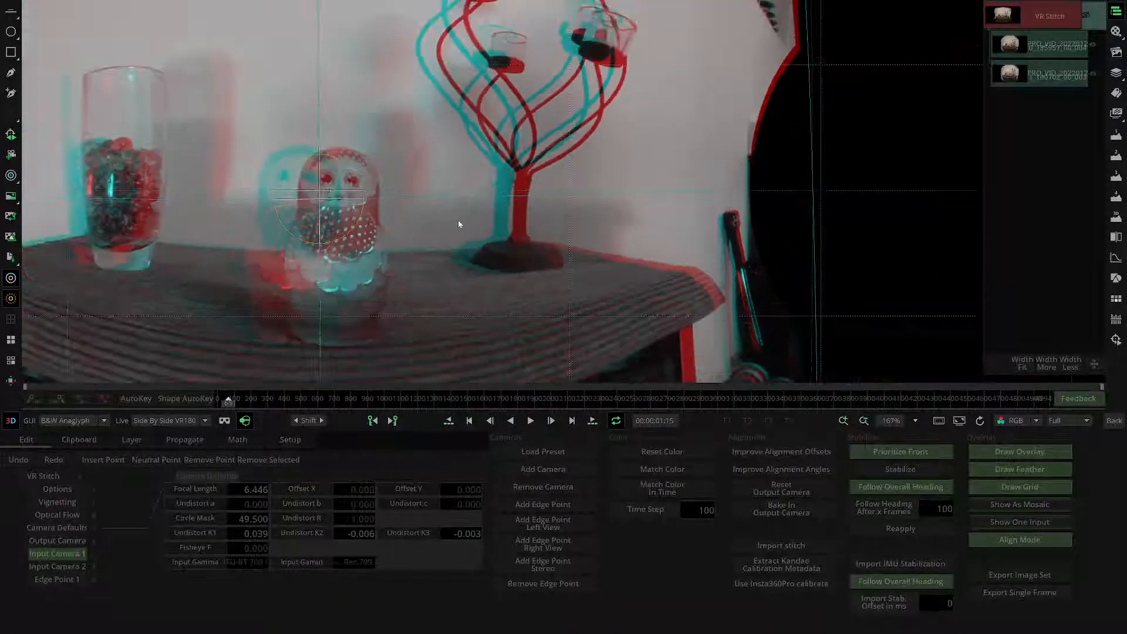
{"action": "scroll", "coordinate": [461, 222], "scroll_direction": "down", "scroll_amount": 4}
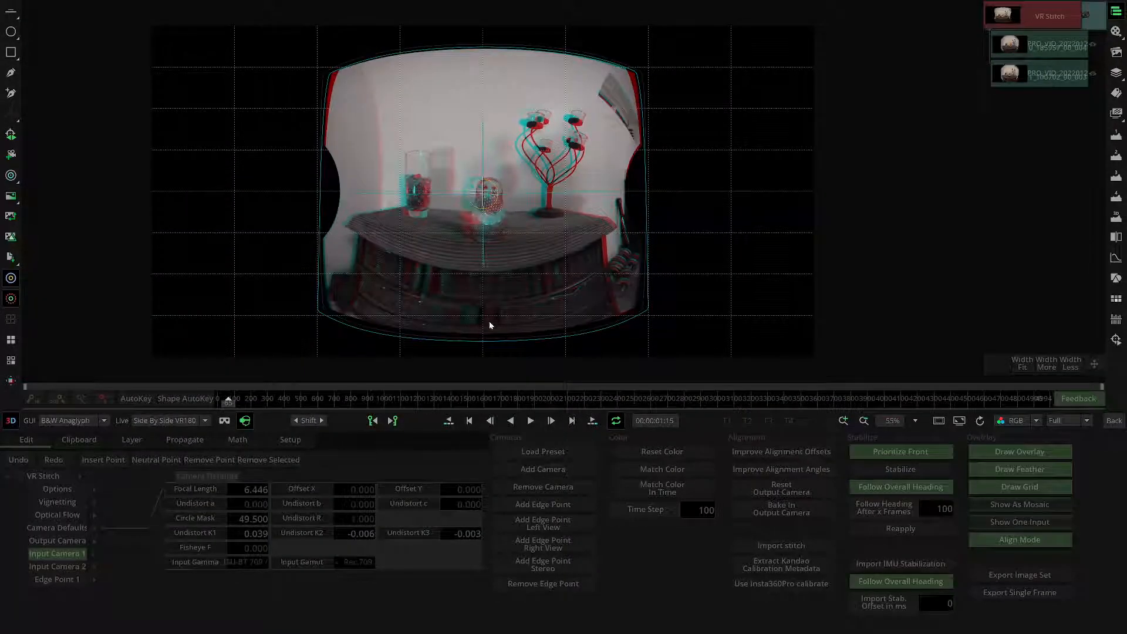
{"action": "scroll", "coordinate": [489, 321], "scroll_direction": "up", "scroll_amount": 2}
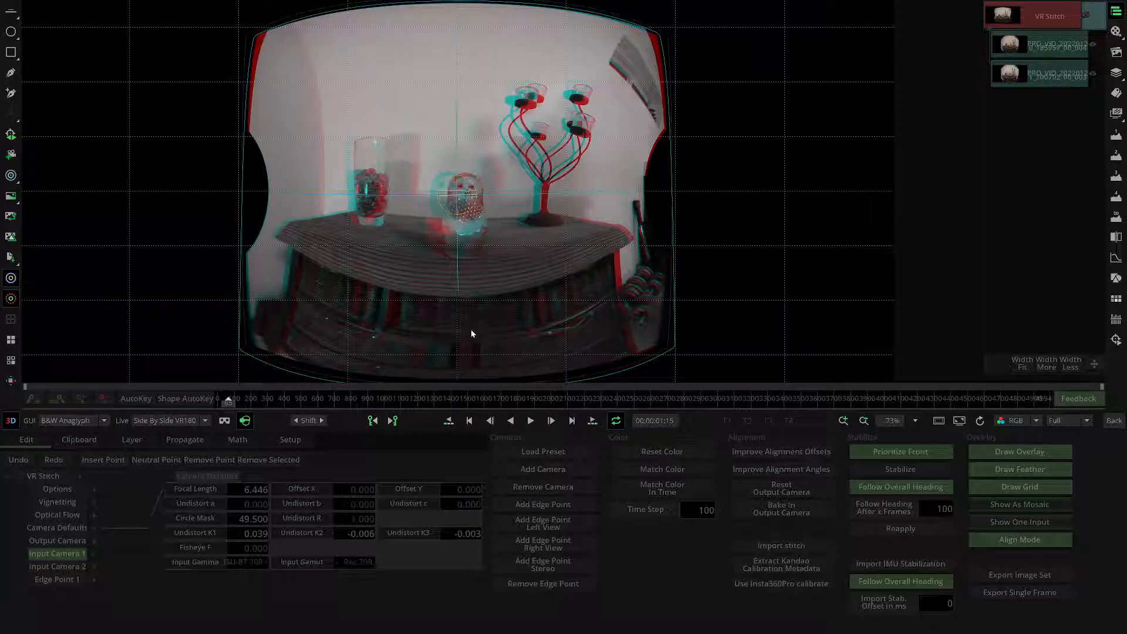
Restart the headset image output and dismiss its notice with "Don't show me again in this session" enabled.
{"action": "left_click", "coordinate": [244, 420]}
{"action": "left_click", "coordinate": [246, 422]}
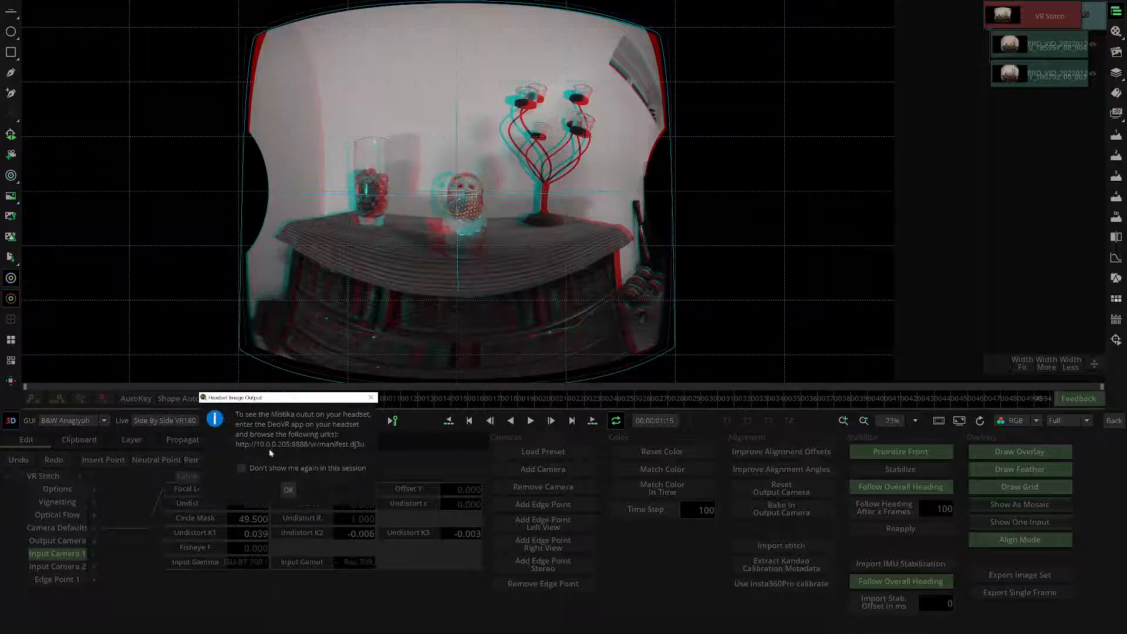
{"action": "left_click", "coordinate": [261, 472]}
{"action": "left_click", "coordinate": [288, 489]}
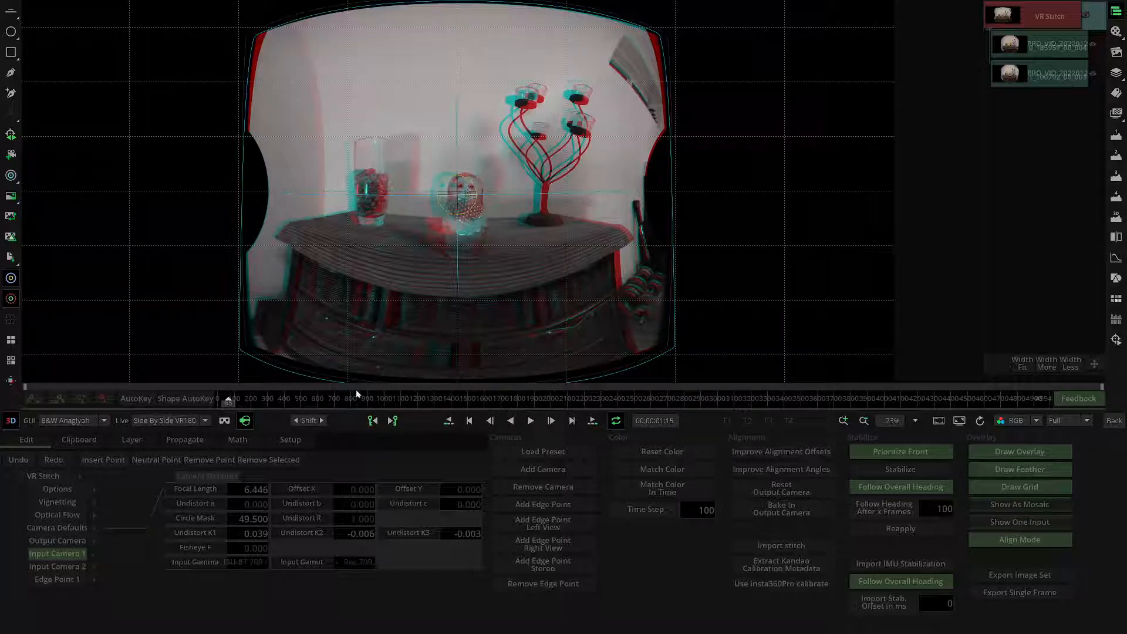
Go to about 29 seconds into the clip and check the stereo alignment around the candle holder.
{"action": "left_click", "coordinate": [464, 397]}
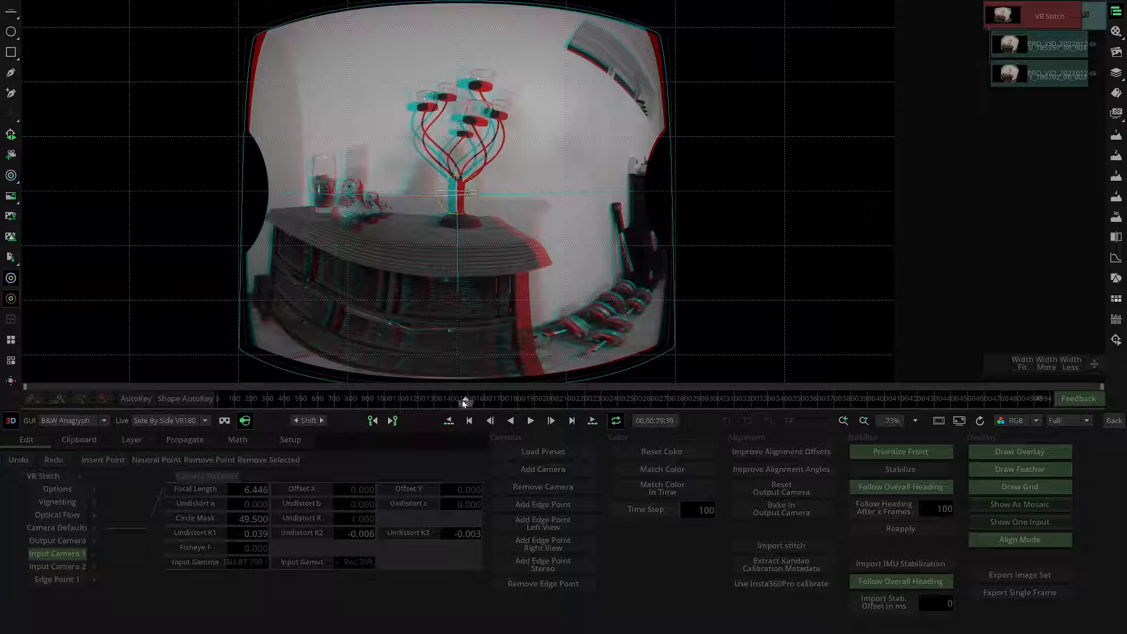
{"action": "scroll", "coordinate": [482, 214], "scroll_direction": "up", "scroll_amount": 3}
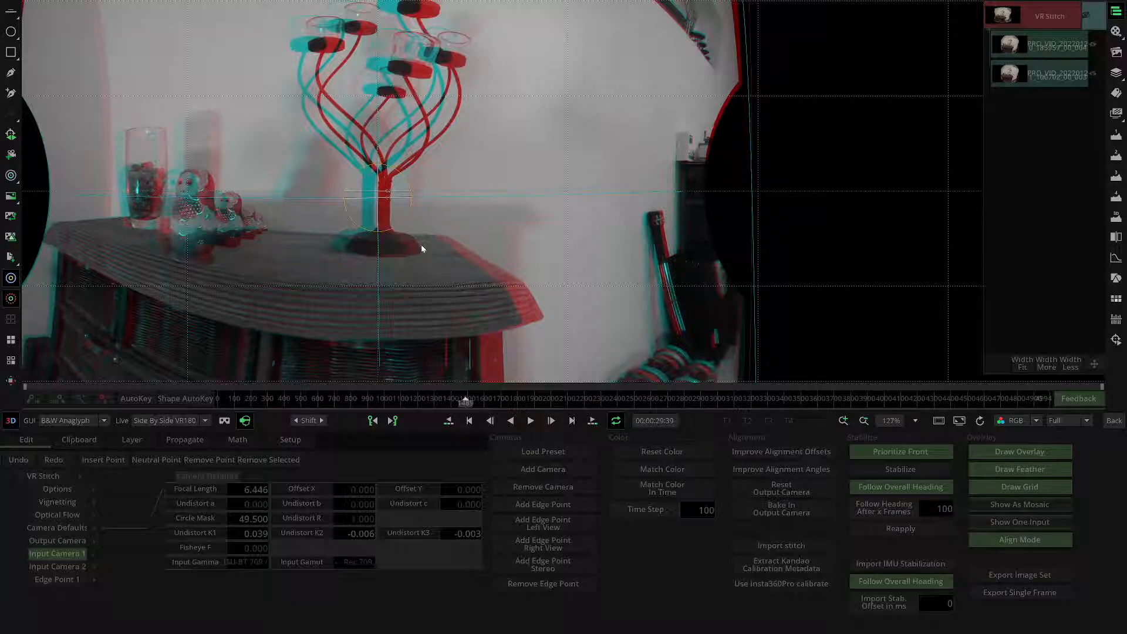
{"action": "scroll", "coordinate": [421, 249], "scroll_direction": "down", "scroll_amount": 3}
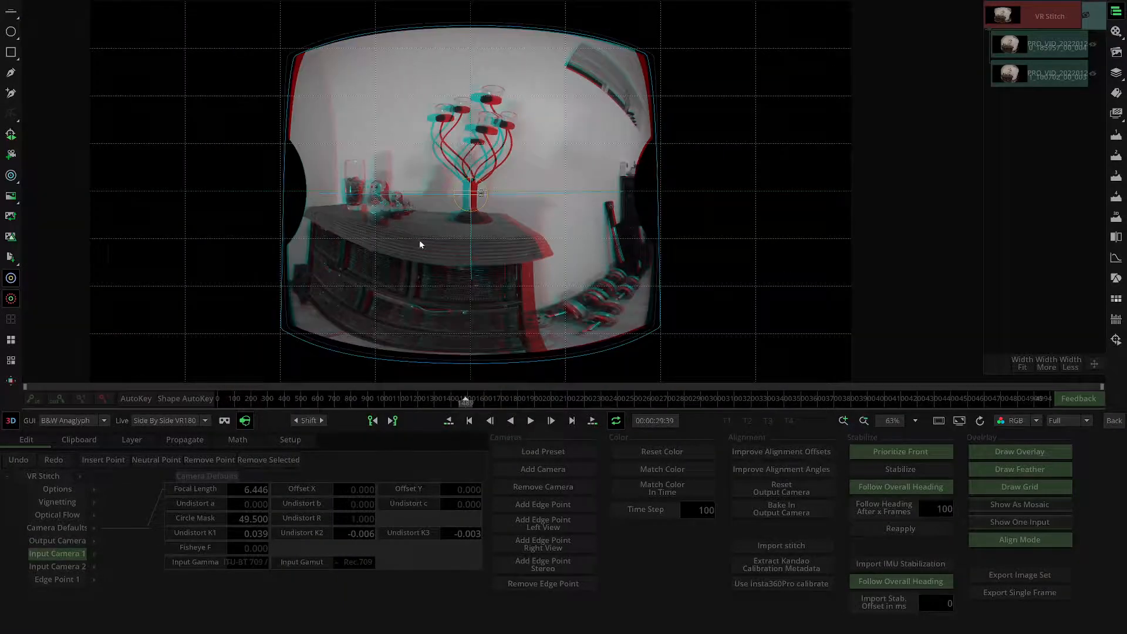
{"action": "scroll", "coordinate": [420, 244], "scroll_direction": "up", "scroll_amount": 1}
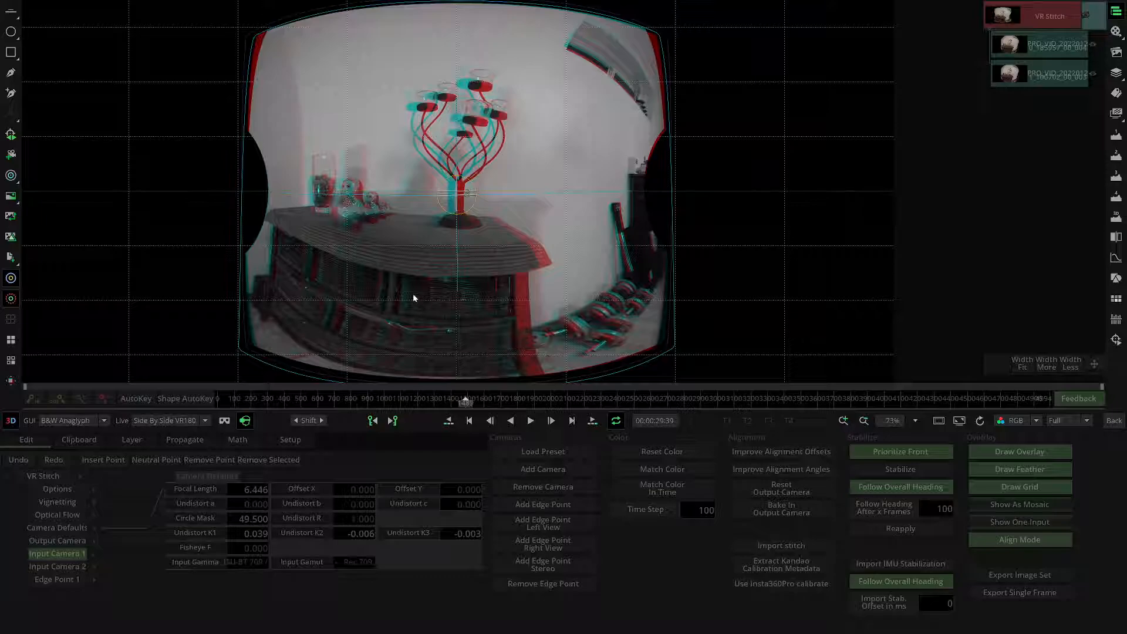
{"action": "scroll", "coordinate": [412, 295], "scroll_direction": "down", "scroll_amount": 3}
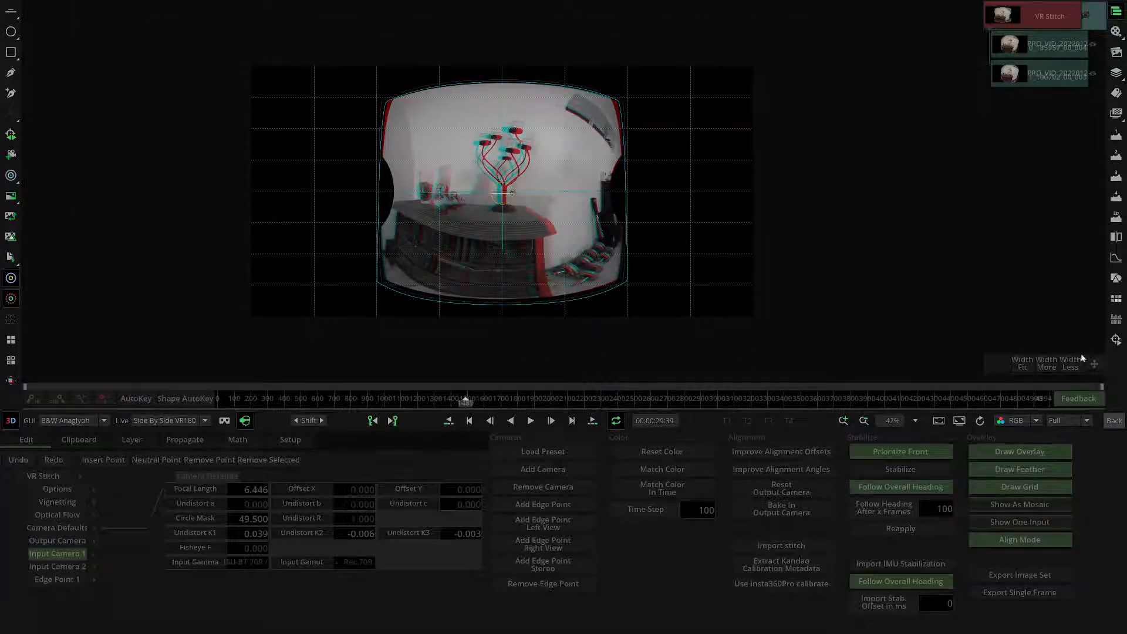
Turn off Align Mode and the grid overlay, and return the stereo preview to SBS VR180.
{"action": "left_click", "coordinate": [1007, 544]}
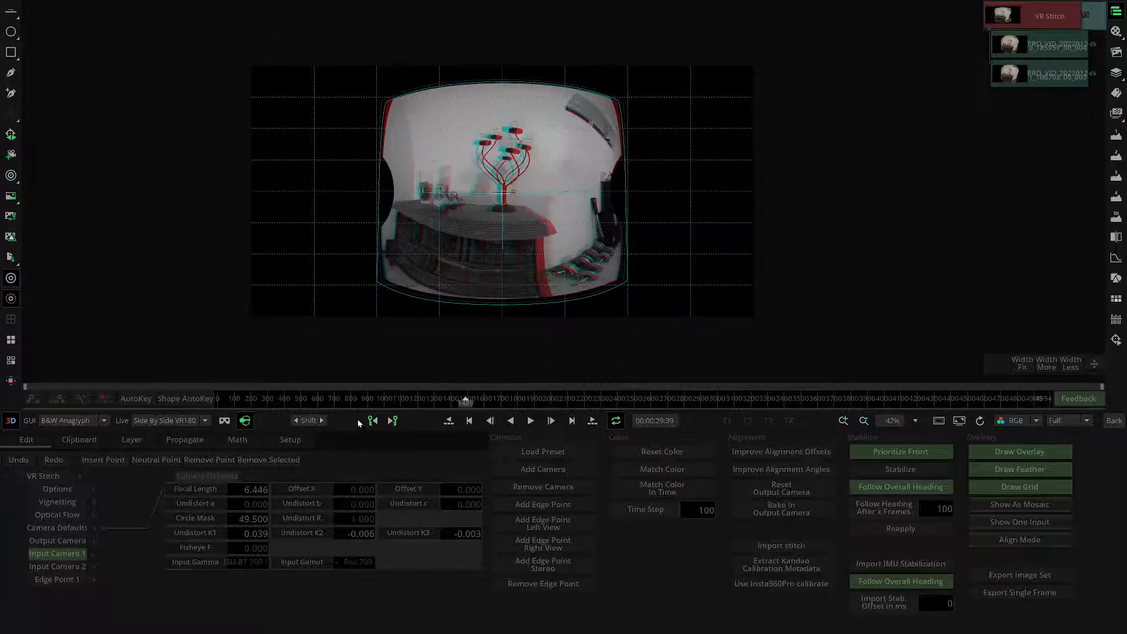
{"action": "left_click", "coordinate": [103, 420]}
{"action": "scroll", "coordinate": [61, 511], "scroll_direction": "down", "scroll_amount": 2}
{"action": "left_click", "coordinate": [59, 522]}
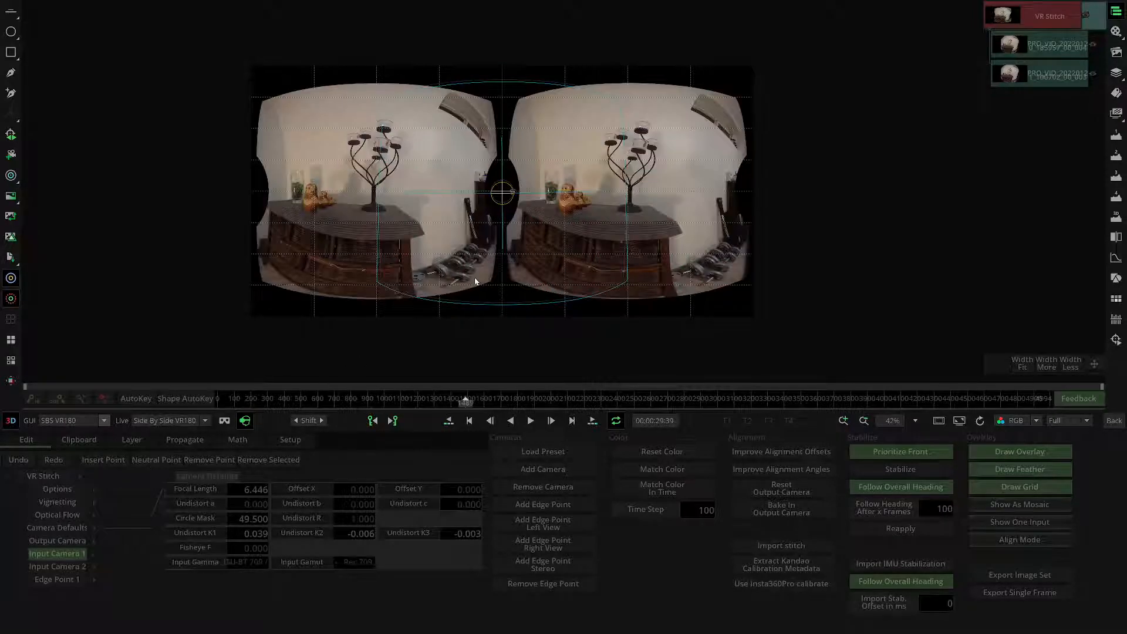
{"action": "left_click", "coordinate": [1014, 491]}
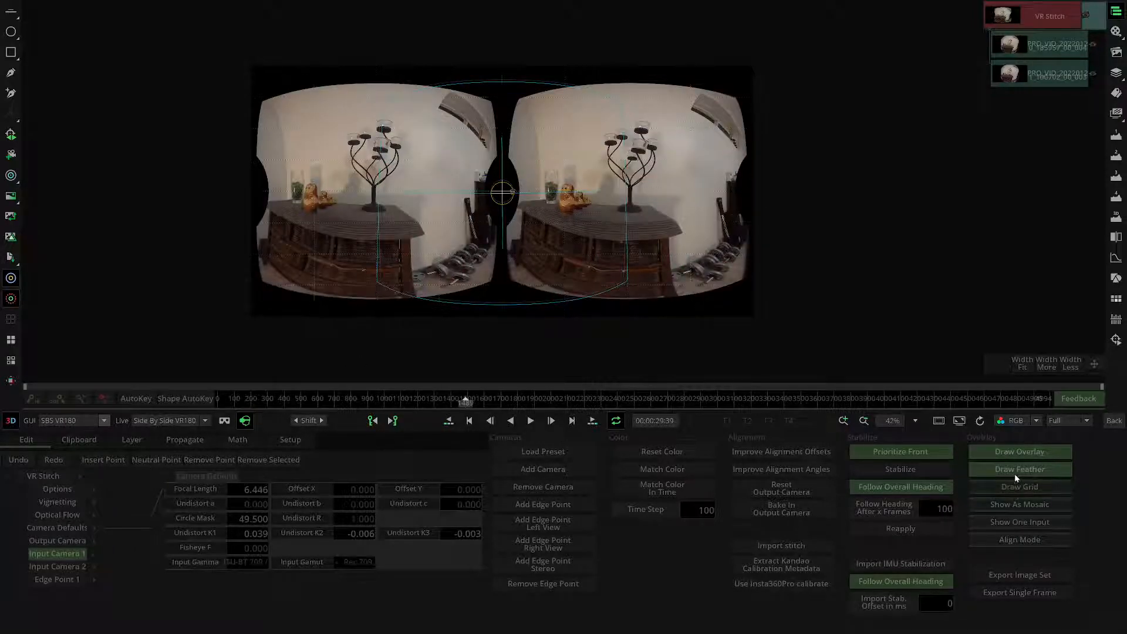
Turn off the feather and overlay drawing, and inspect the clean side-by-side stitched image.
{"action": "left_click", "coordinate": [1011, 469]}
{"action": "left_click", "coordinate": [1010, 453]}
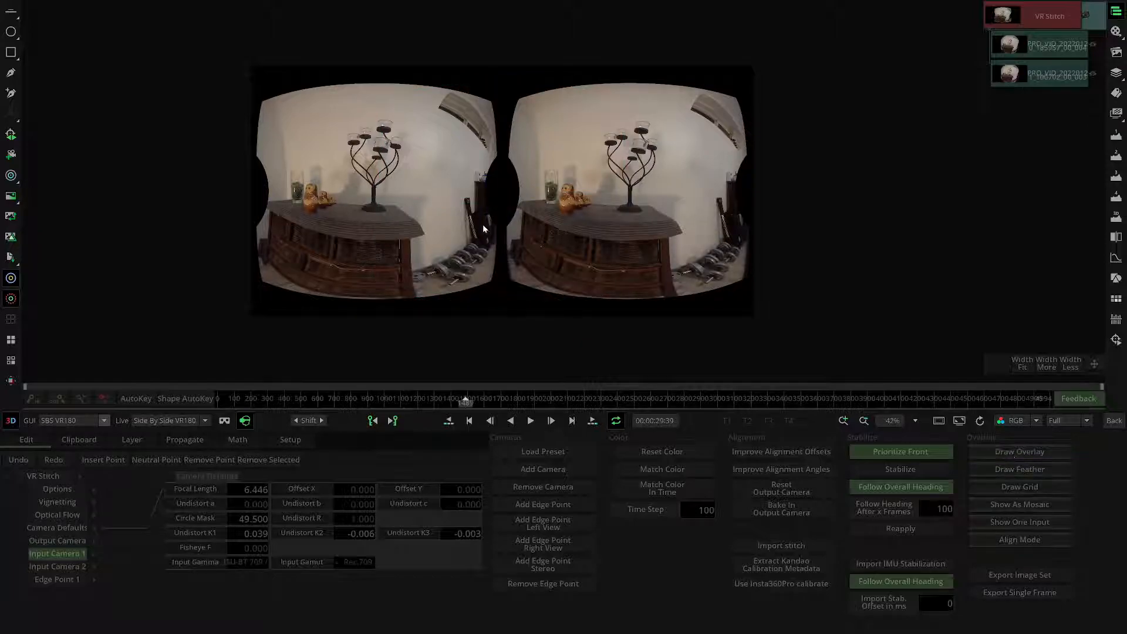
{"action": "scroll", "coordinate": [445, 213], "scroll_direction": "up", "scroll_amount": 2}
{"action": "scroll", "coordinate": [449, 228], "scroll_direction": "up", "scroll_amount": 1}
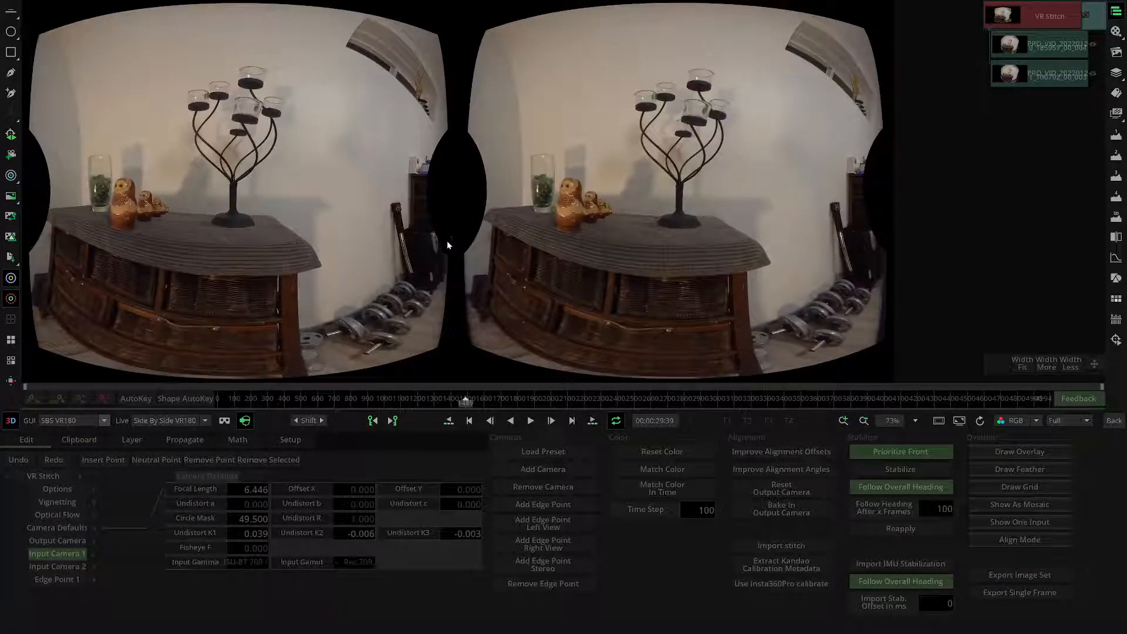
{"action": "scroll", "coordinate": [446, 240], "scroll_direction": "down", "scroll_amount": 2}
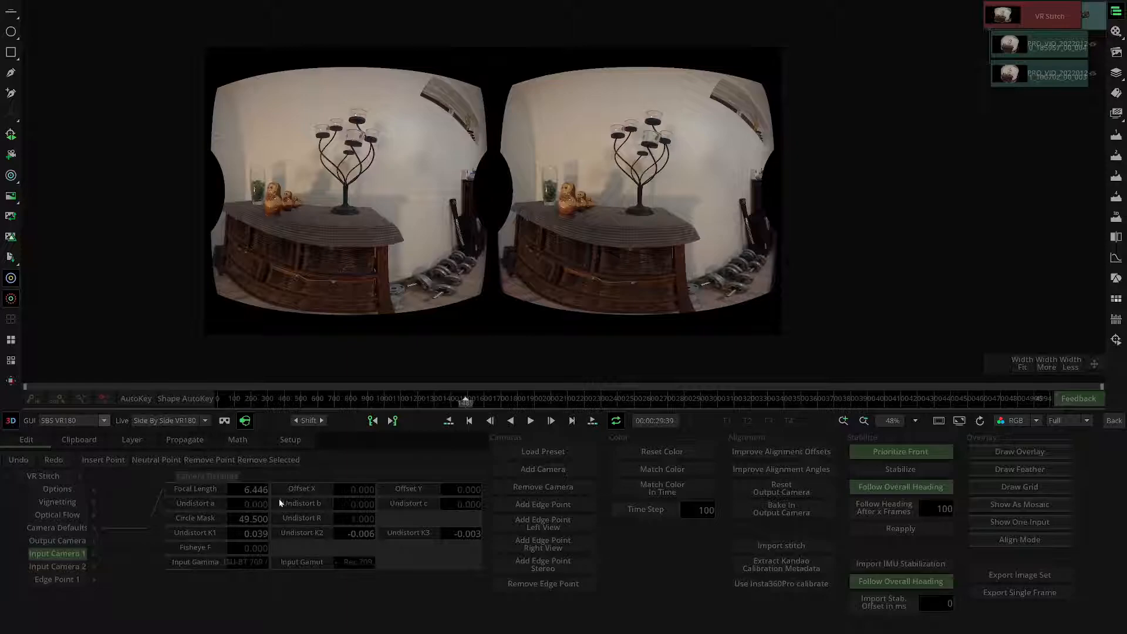
Leave the VR Stitch effect editor for the timeline and briefly test playback of the stitched stack.
{"action": "left_click", "coordinate": [1108, 421]}
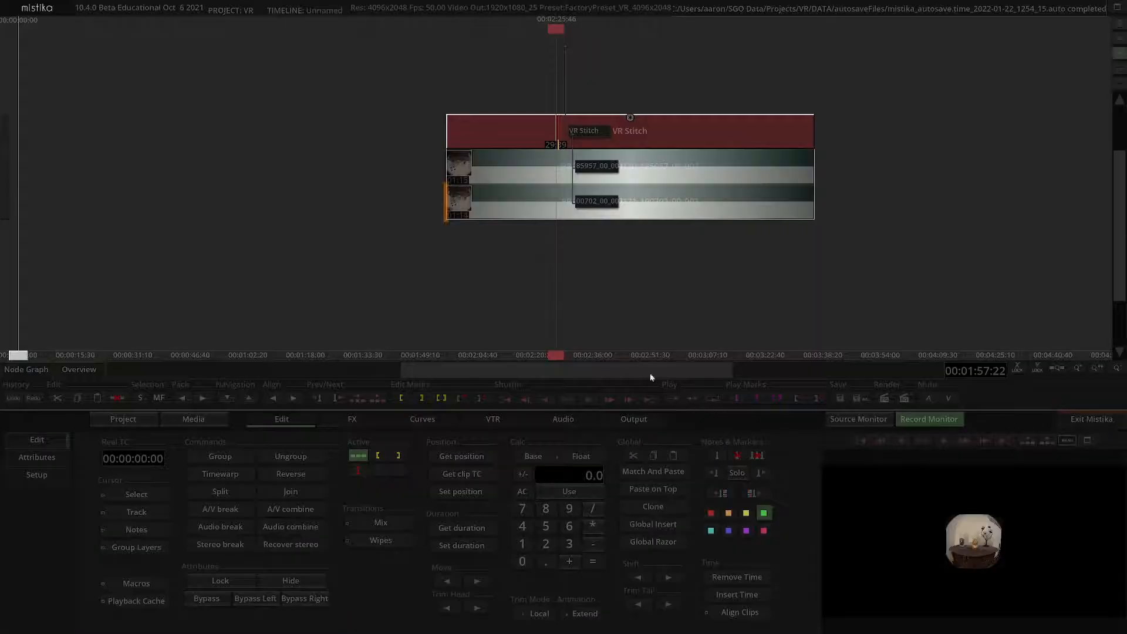
{"action": "left_click", "coordinate": [589, 399]}
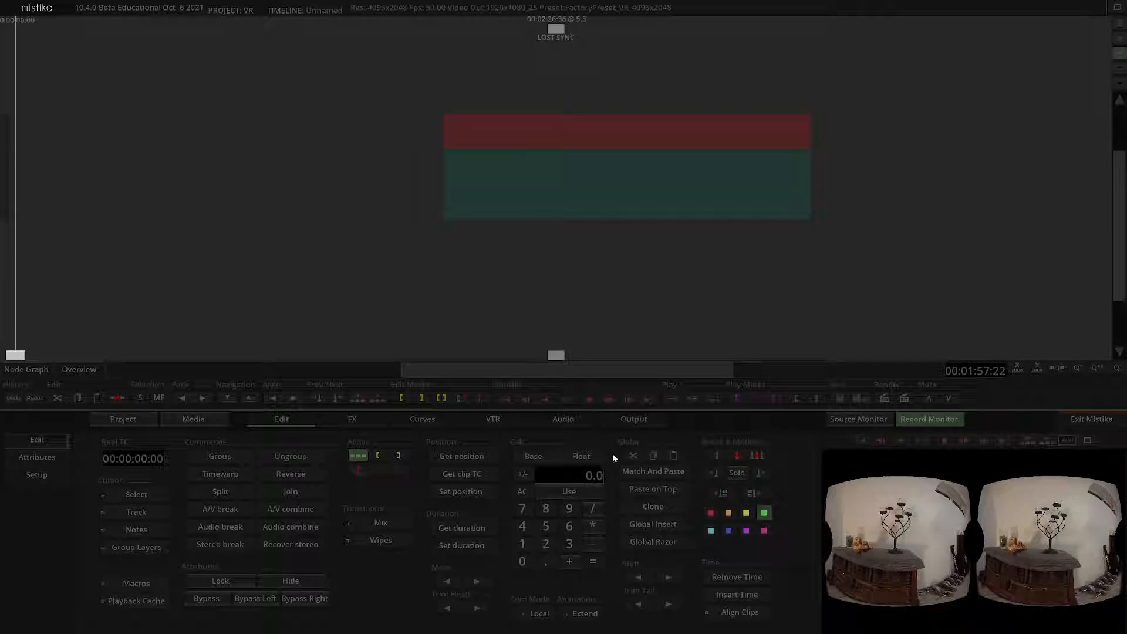
{"action": "left_click", "coordinate": [589, 399]}
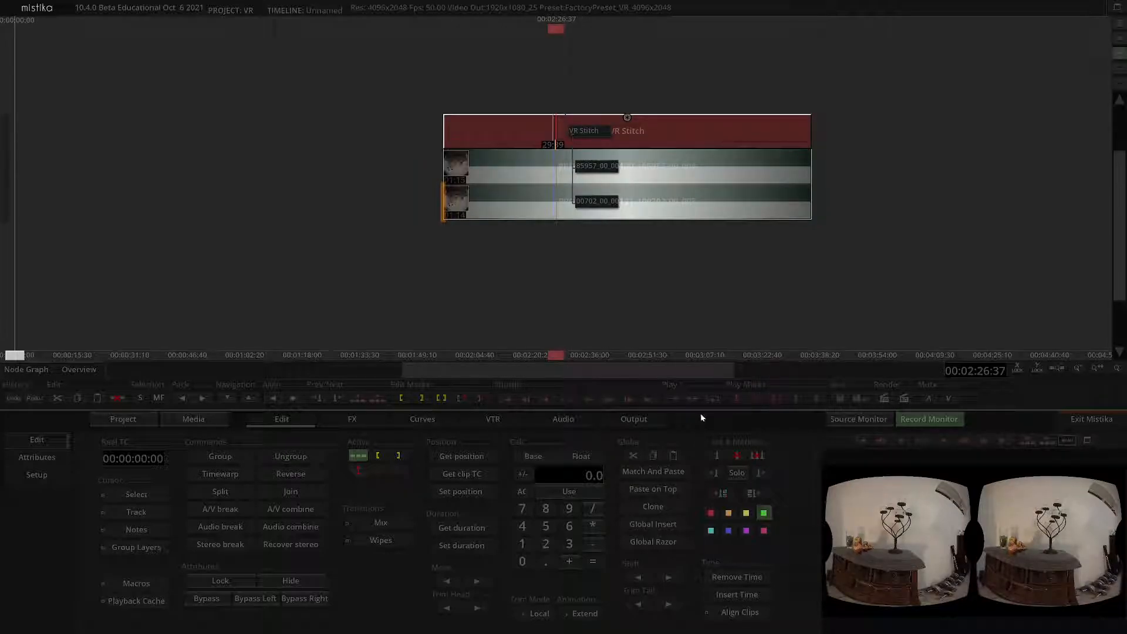
Remove the source of the first audio channel in the audio router for the two camera clips.
{"action": "left_click", "coordinate": [549, 420]}
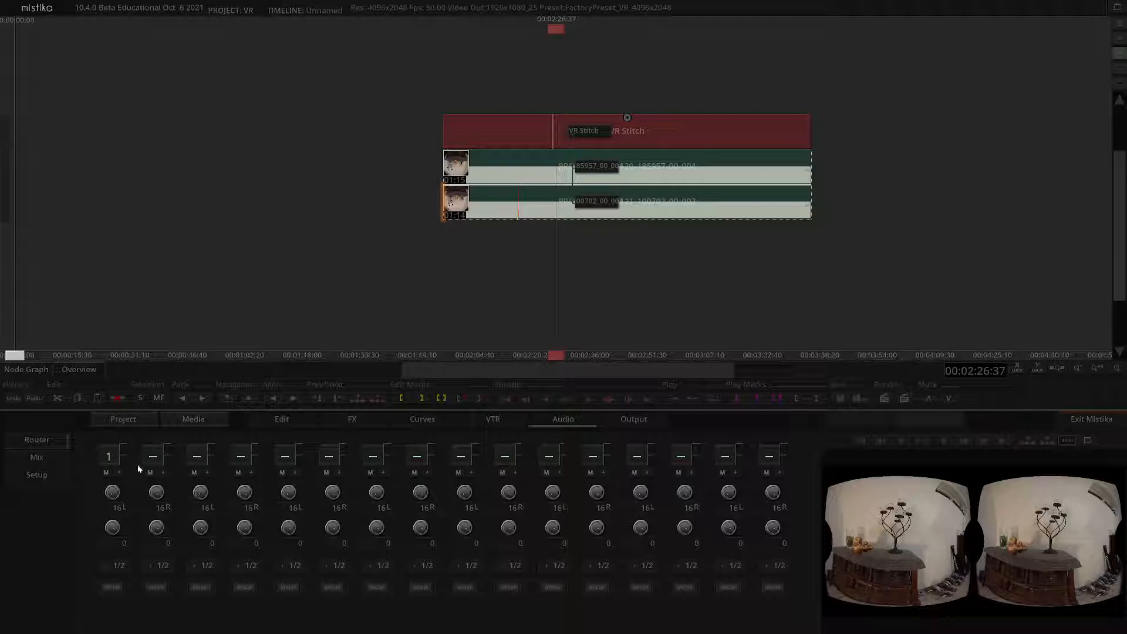
{"action": "left_click", "coordinate": [122, 462]}
{"action": "left_click", "coordinate": [515, 170]}
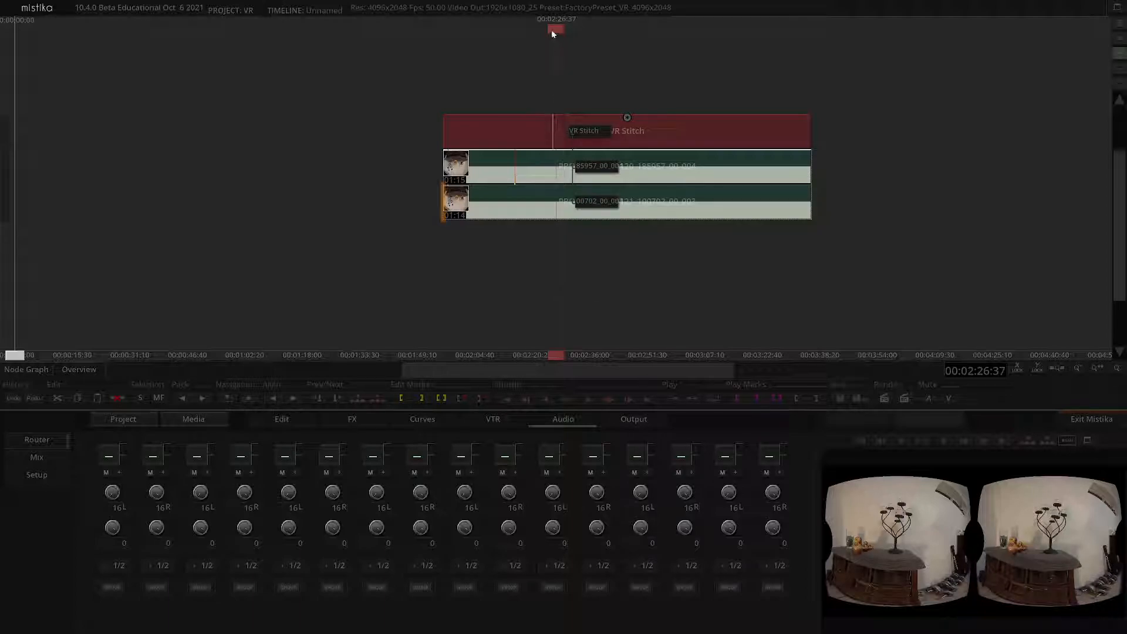
Split the VR Stitch stack at 00:02:05:21 and delete the part before the cut.
{"action": "mouse_move", "coordinate": [552, 33]}
{"action": "left_mouse_down"}
{"action": "mouse_move", "coordinate": [505, 45]}
{"action": "mouse_move", "coordinate": [444, 38]}
{"action": "mouse_move", "coordinate": [476, 40]}
{"action": "left_mouse_up"}
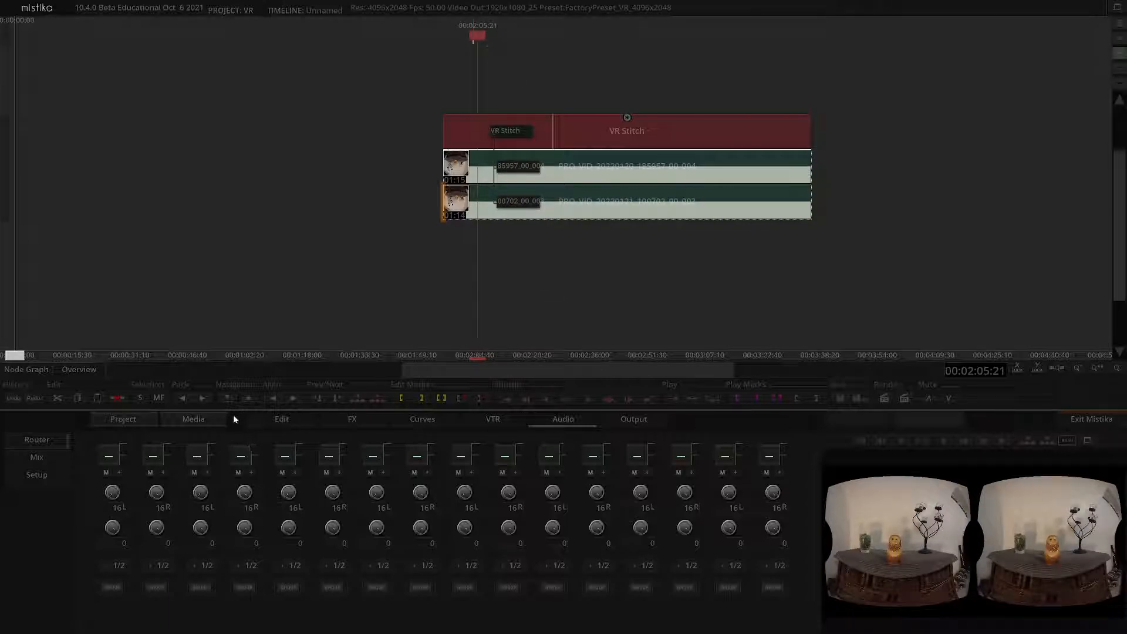
{"action": "left_click", "coordinate": [280, 420]}
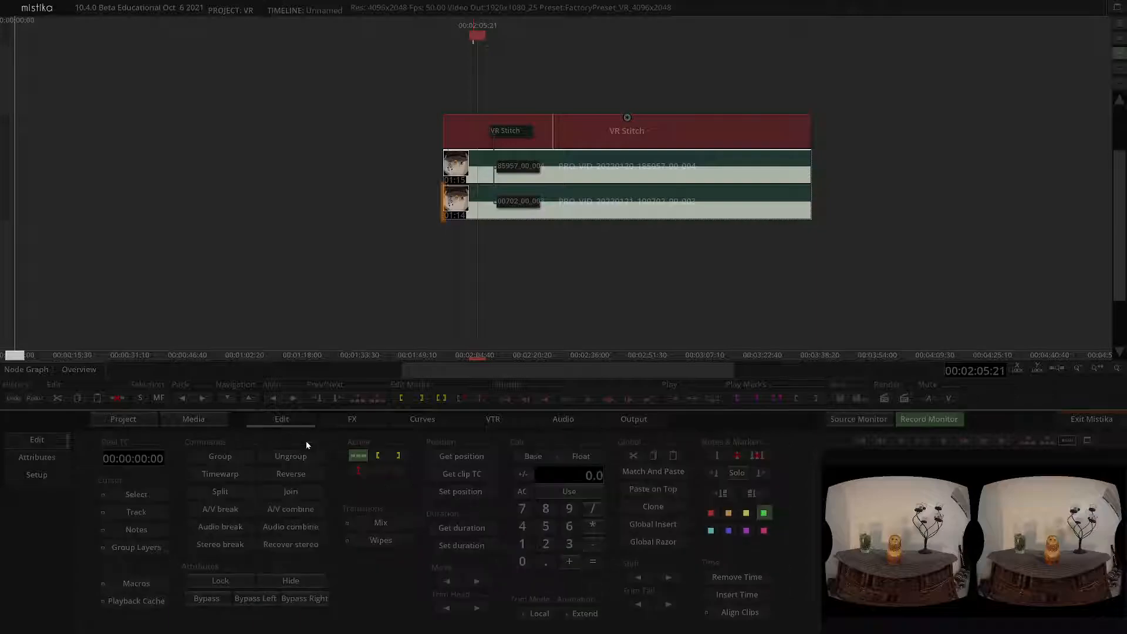
{"action": "left_click", "coordinate": [212, 495]}
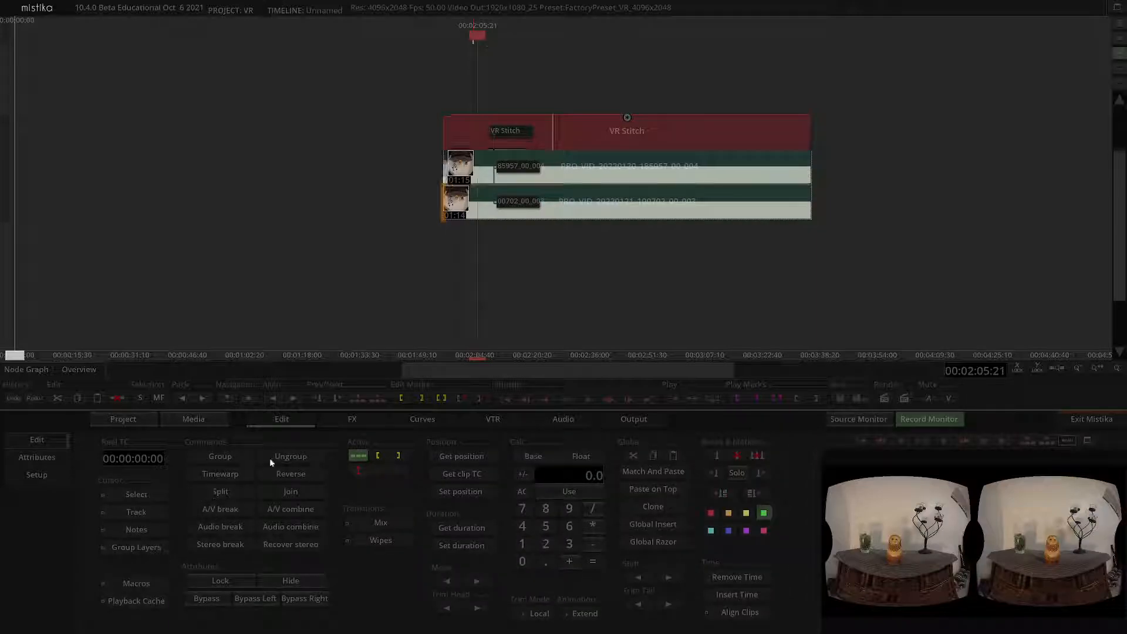
{"action": "left_click", "coordinate": [212, 498]}
{"action": "left_click", "coordinate": [469, 267]}
{"action": "key", "text": "Delete"}
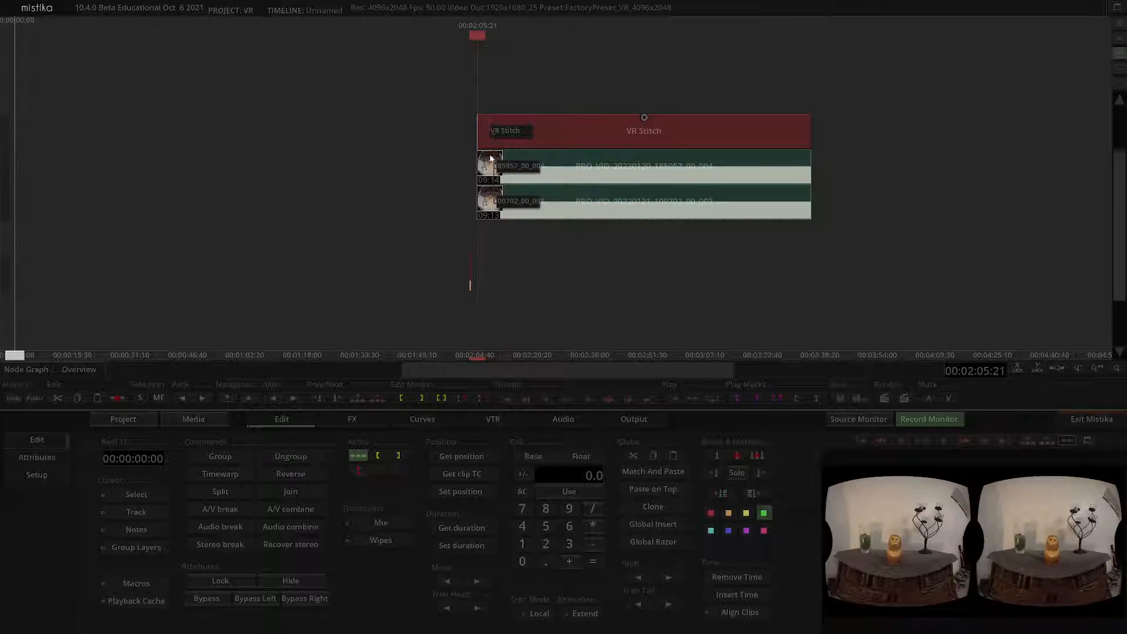
Split the VR Stitch stack at 00:03:28:35 and delete the part after the cut.
{"action": "left_click_drag", "start_coordinate": [477, 36], "coordinate": [479, 36]}
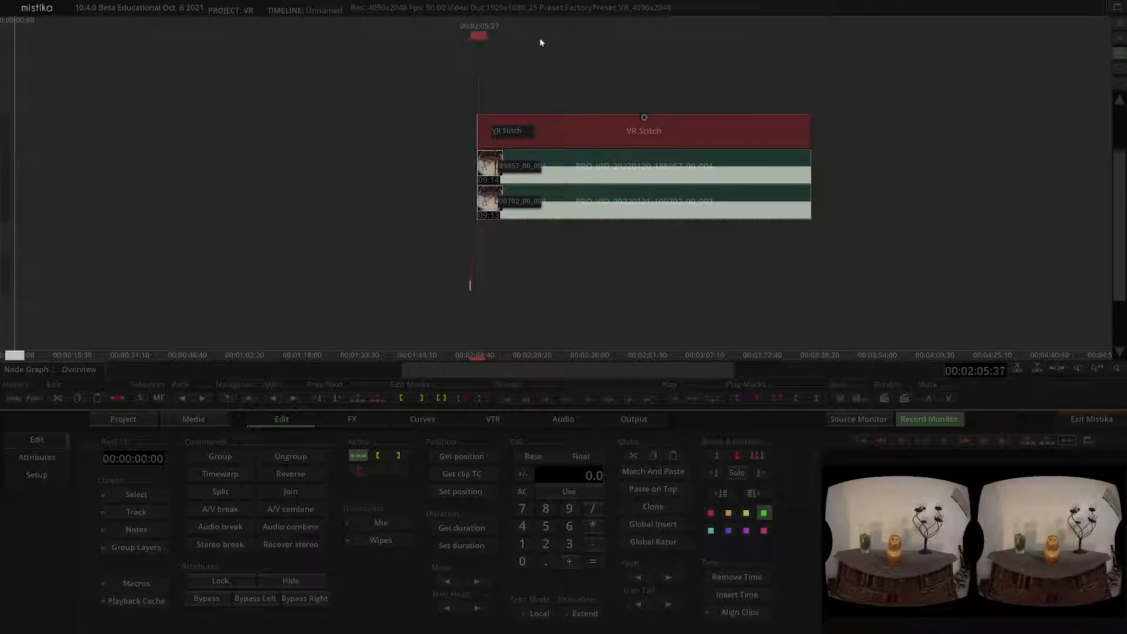
{"action": "left_click_drag", "start_coordinate": [615, 44], "coordinate": [784, 61]}
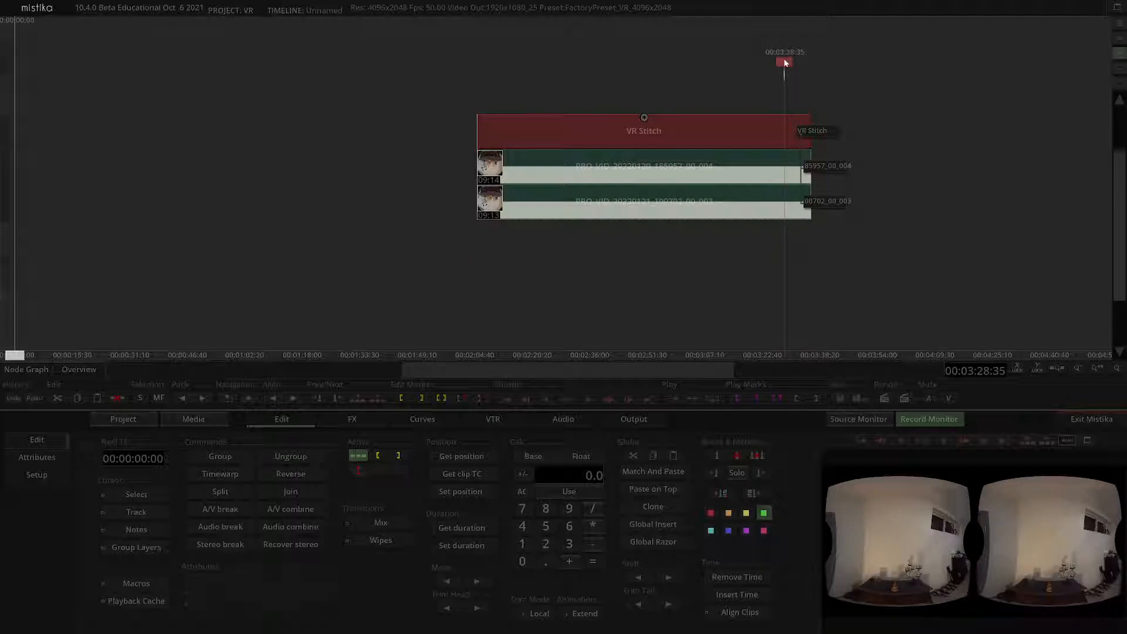
{"action": "left_click", "coordinate": [228, 493]}
{"action": "left_click", "coordinate": [797, 123]}
{"action": "key", "text": "Delete"}
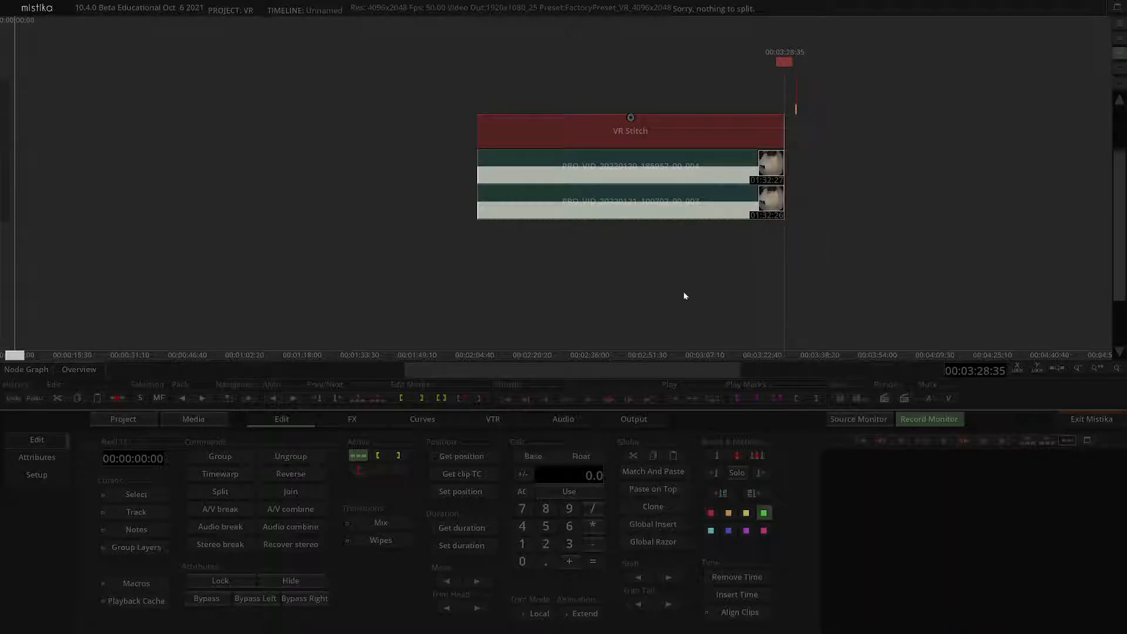
Set edit in and out marks at 00:02:22:06 and 00:02:36:46, and reset them to span the whole trimmed stack.
{"action": "left_click", "coordinate": [779, 64]}
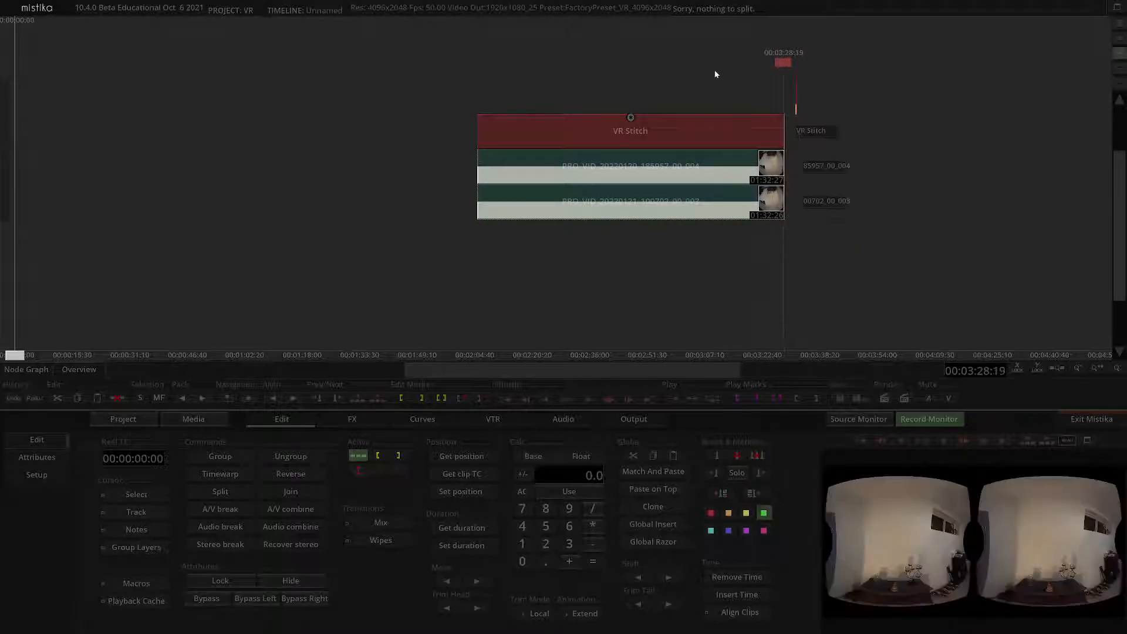
{"action": "left_click", "coordinate": [668, 74]}
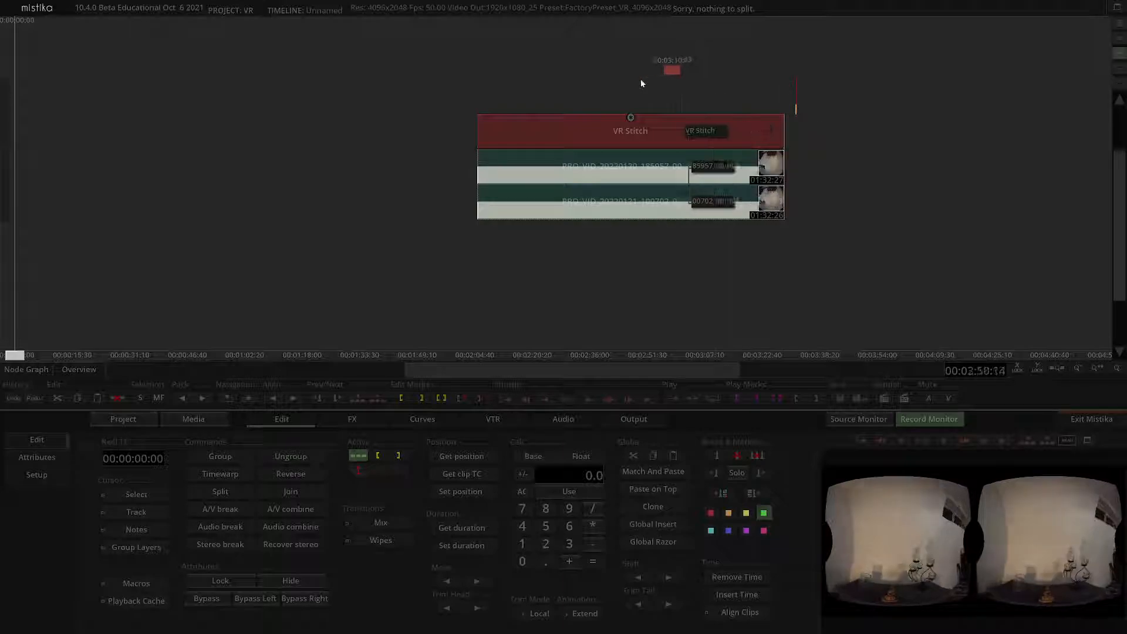
{"action": "left_click", "coordinate": [535, 87]}
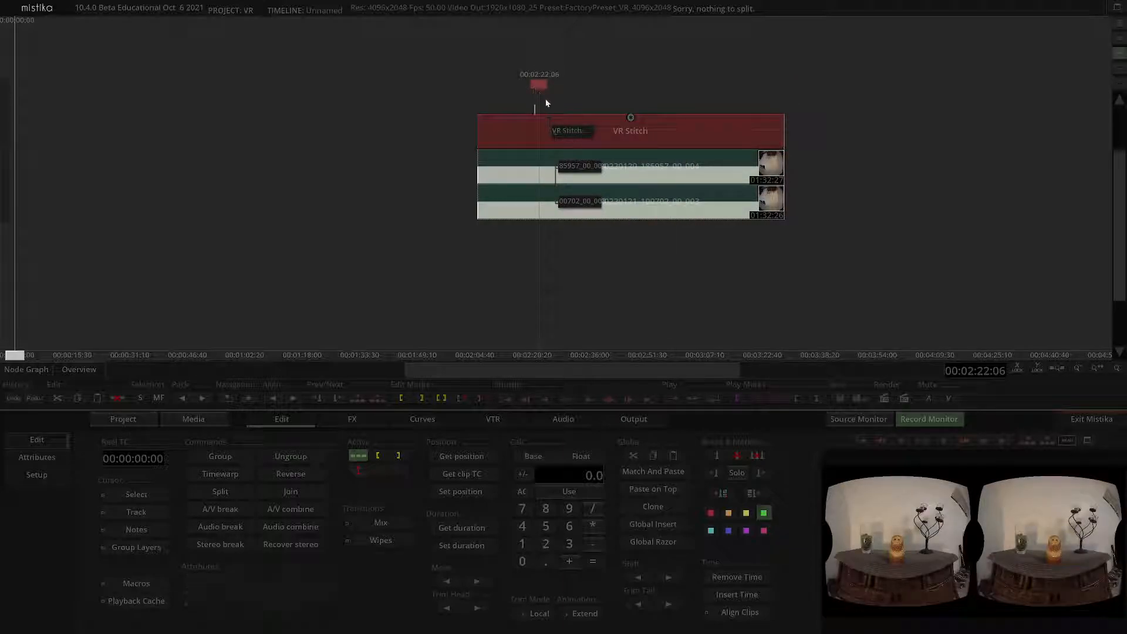
{"action": "left_click", "coordinate": [401, 399]}
{"action": "left_click_drag", "start_coordinate": [540, 86], "coordinate": [594, 80]}
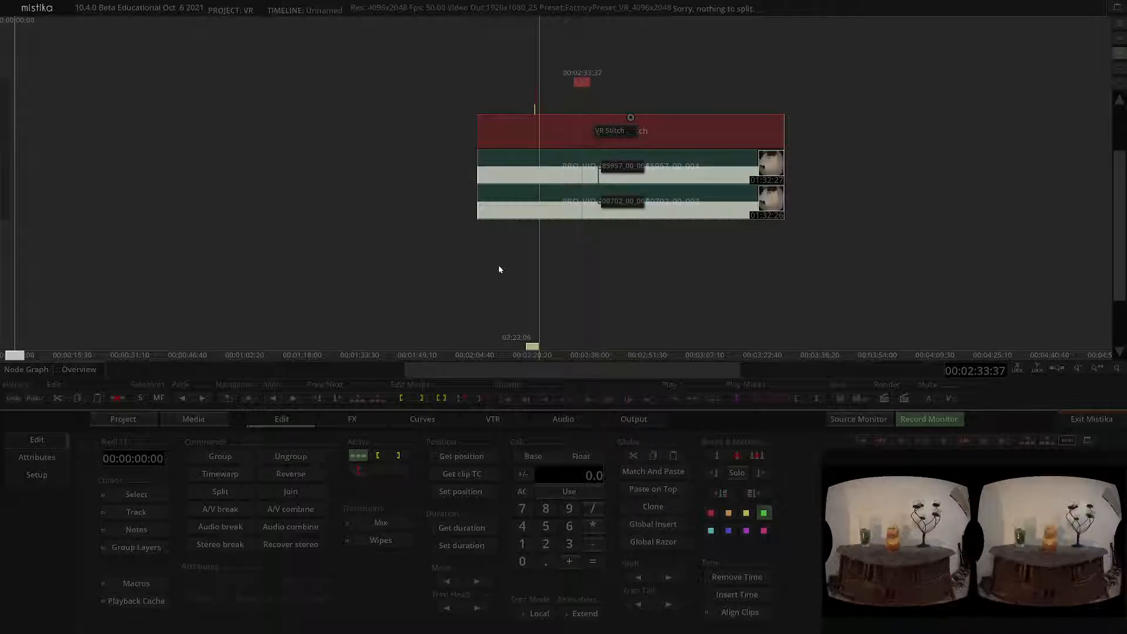
{"action": "left_click", "coordinate": [423, 398]}
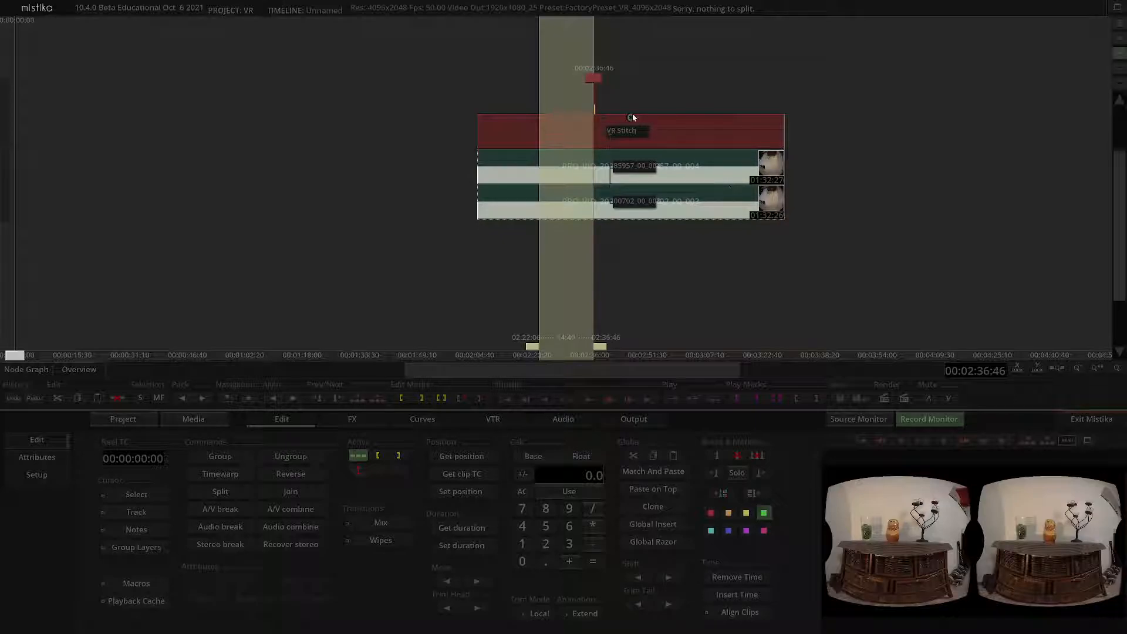
{"action": "left_click", "coordinate": [442, 398]}
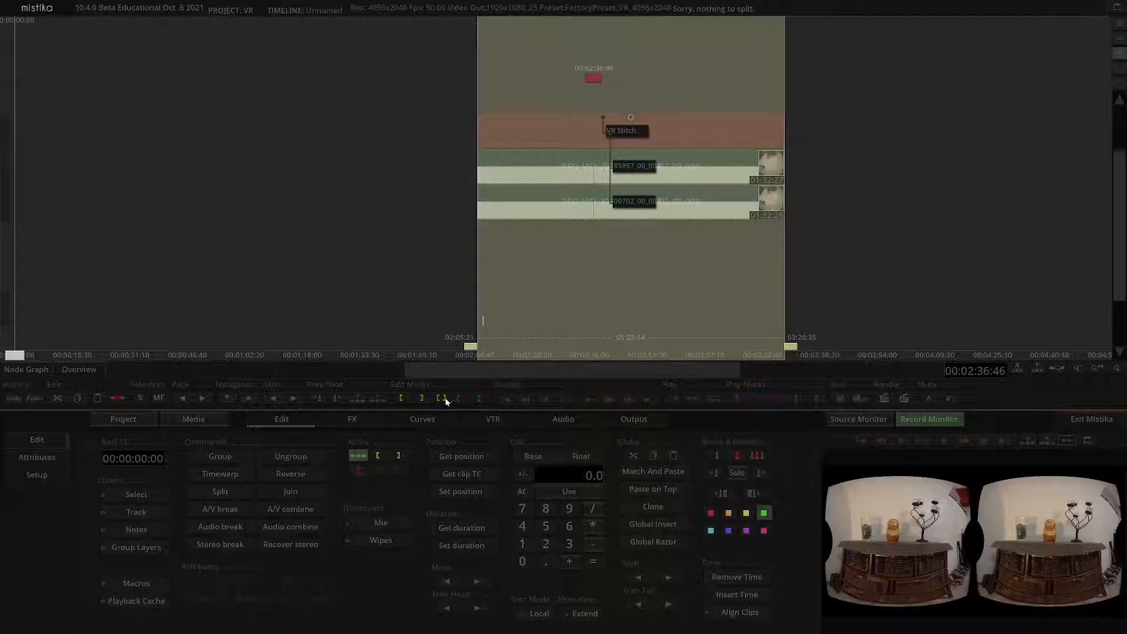
{"action": "scroll", "coordinate": [616, 130], "scroll_direction": "up", "scroll_amount": 3}
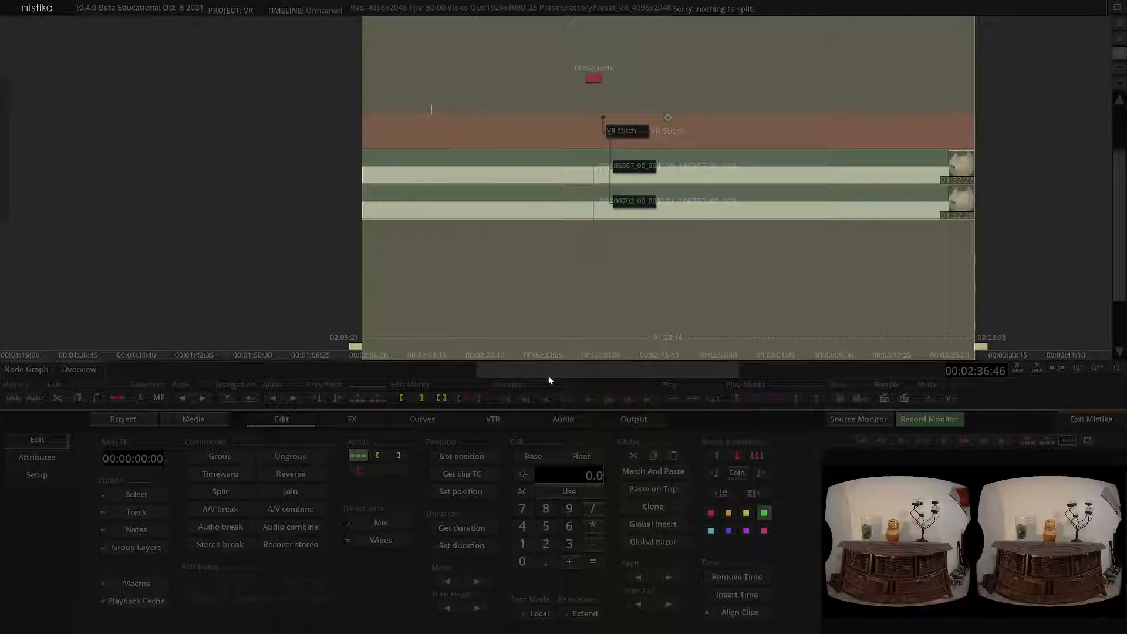
Open the Media Manager and browse to the music files in the user's Downloads folder.
{"action": "left_click", "coordinate": [547, 417]}
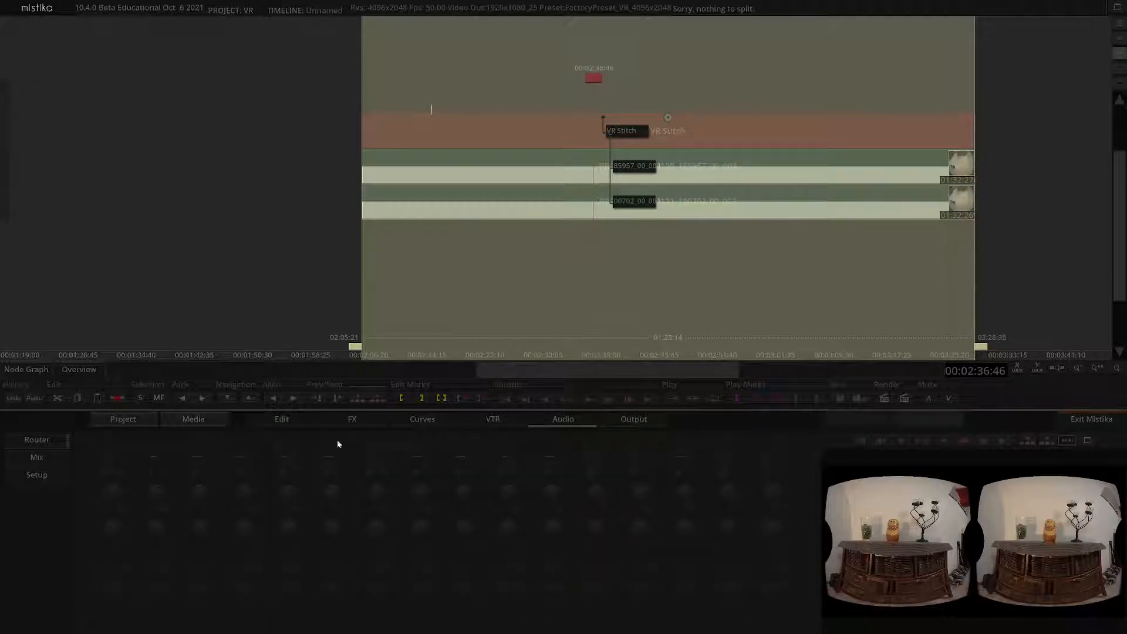
{"action": "left_click", "coordinate": [211, 421]}
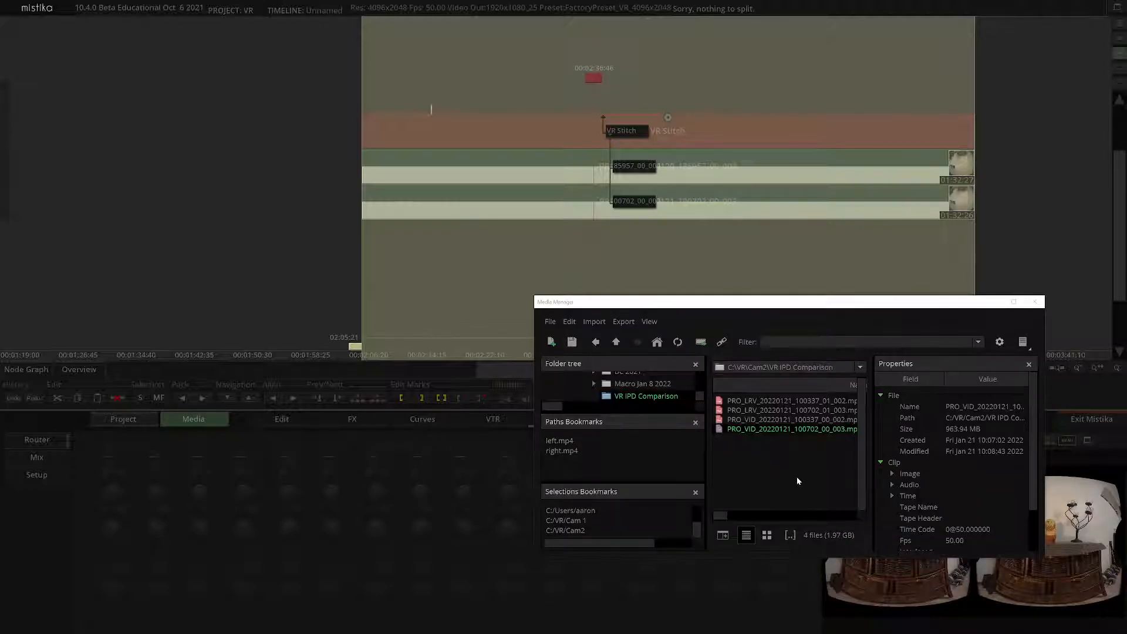
{"action": "scroll", "coordinate": [585, 535], "scroll_direction": "right", "scroll_amount": 3}
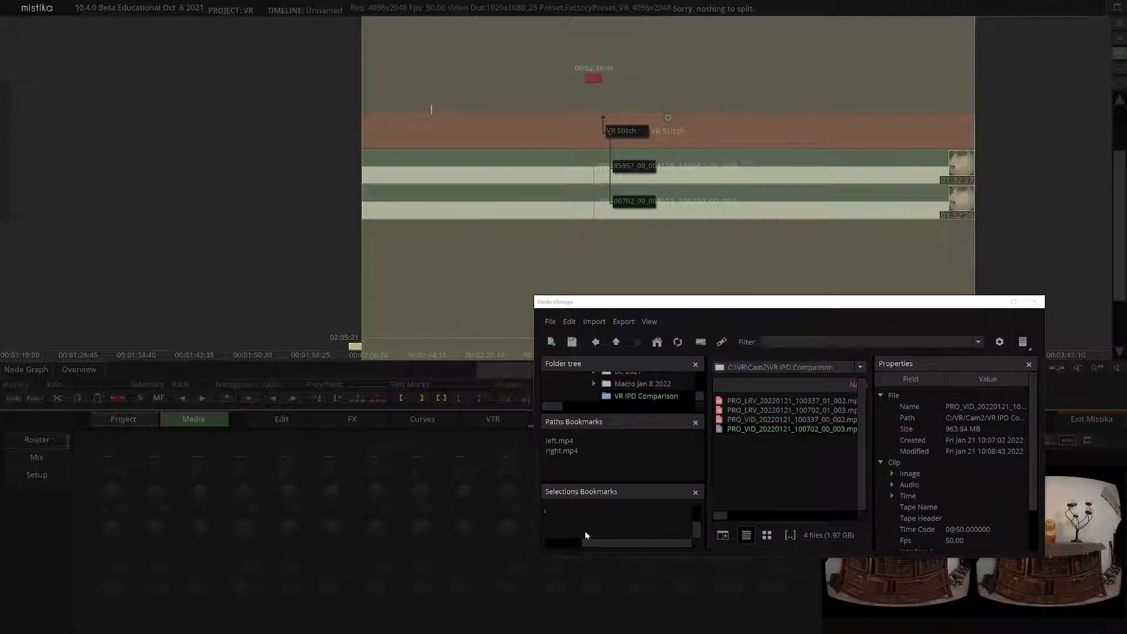
{"action": "scroll", "coordinate": [586, 526], "scroll_direction": "left", "scroll_amount": 3}
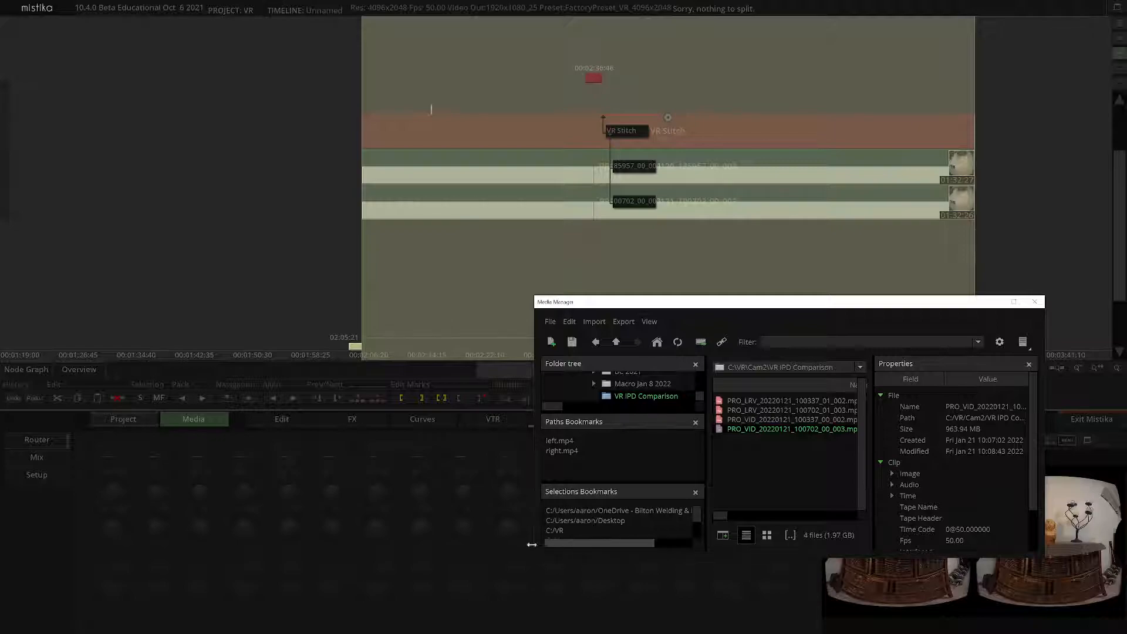
{"action": "left_click", "coordinate": [572, 522]}
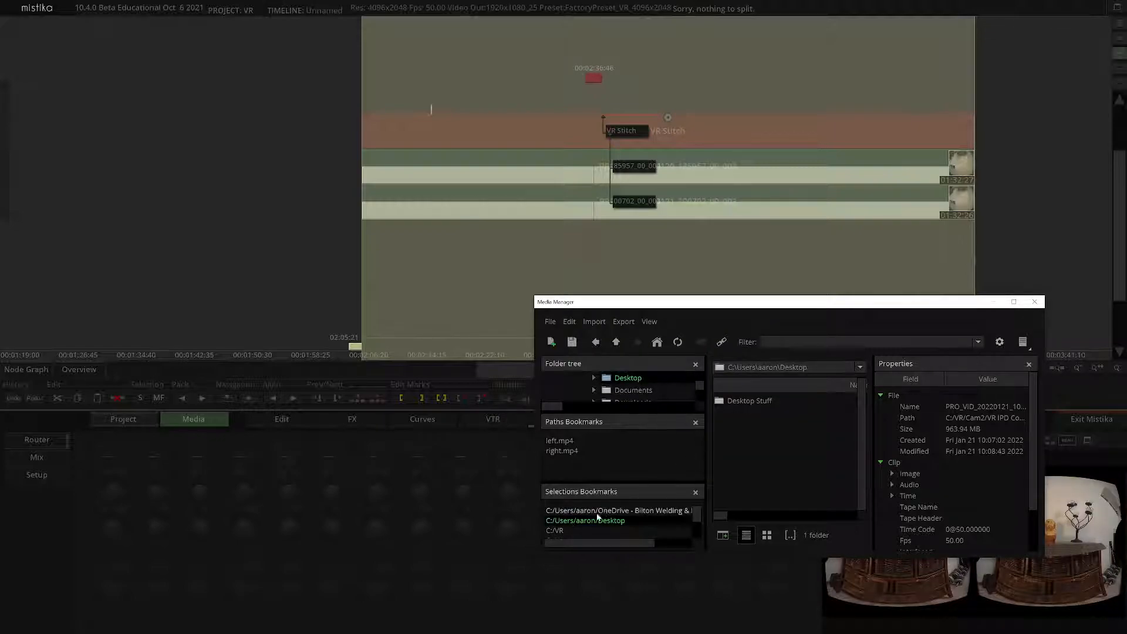
{"action": "scroll", "coordinate": [583, 519], "scroll_direction": "down", "scroll_amount": 3}
{"action": "left_click", "coordinate": [574, 511]}
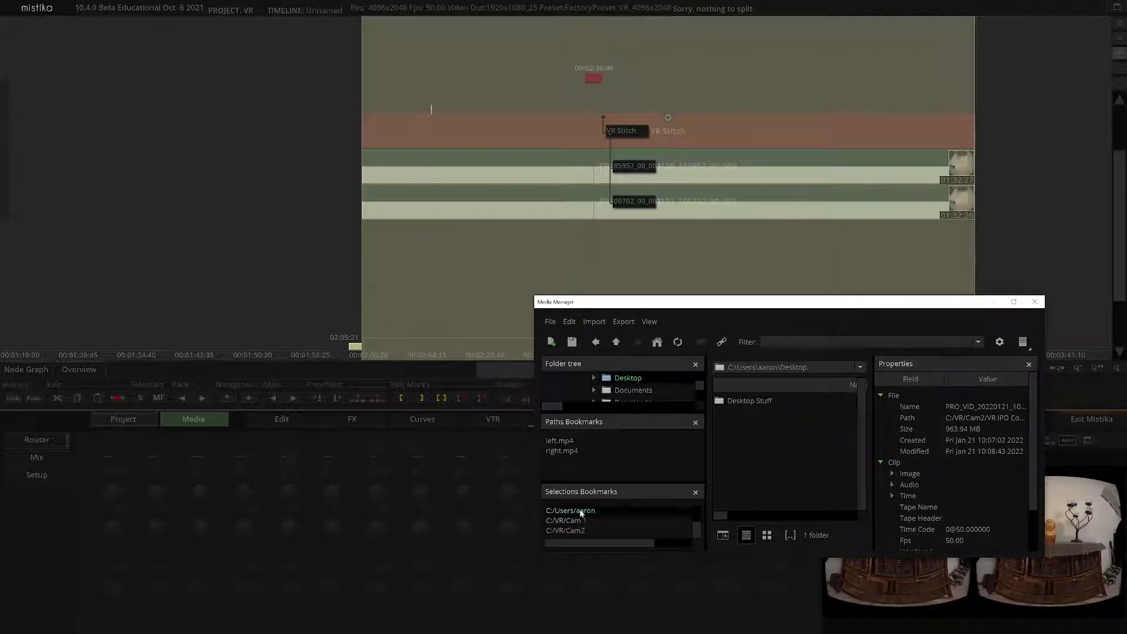
{"action": "scroll", "coordinate": [751, 479], "scroll_direction": "down", "scroll_amount": 4}
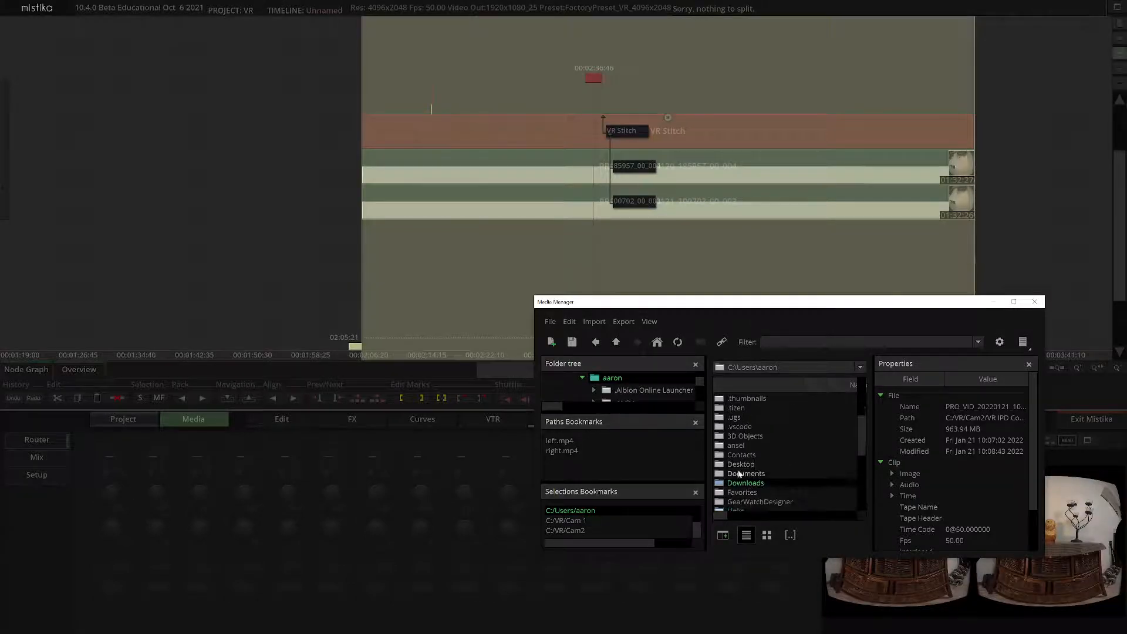
{"action": "double_click", "coordinate": [739, 484]}
{"action": "scroll", "coordinate": [754, 464], "scroll_direction": "down", "scroll_amount": 4}
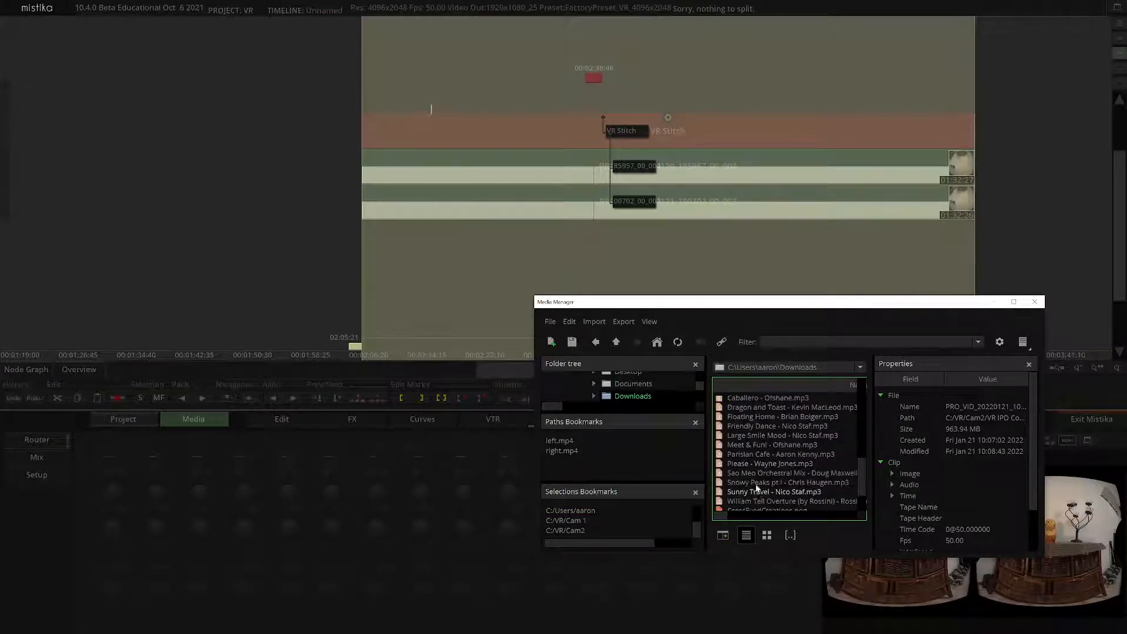
Link the audio file "Friendly Dance - Nico Staf.mp3" into the timeline under its default clip name and close the Media Manager.
{"action": "double_click", "coordinate": [748, 427]}
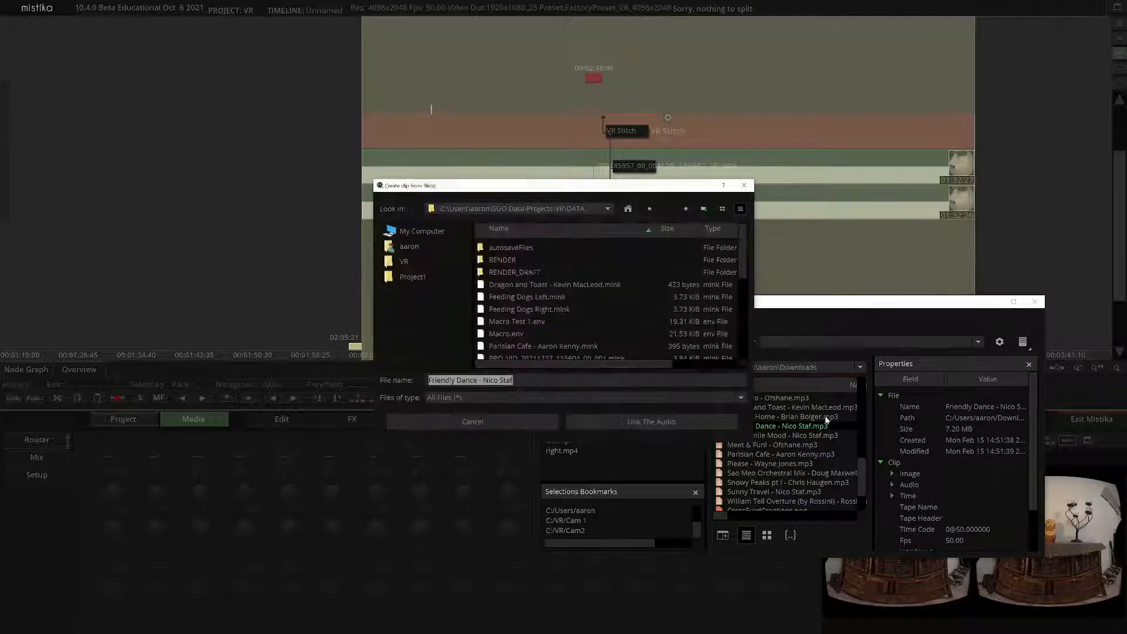
{"action": "left_click", "coordinate": [660, 420]}
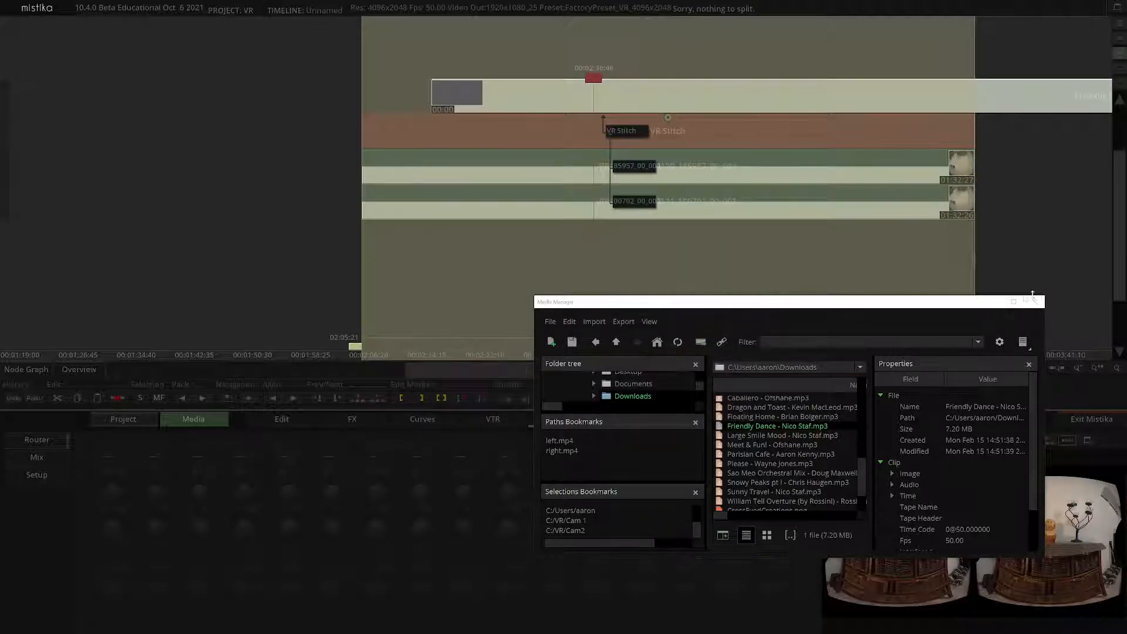
{"action": "left_click", "coordinate": [1037, 304]}
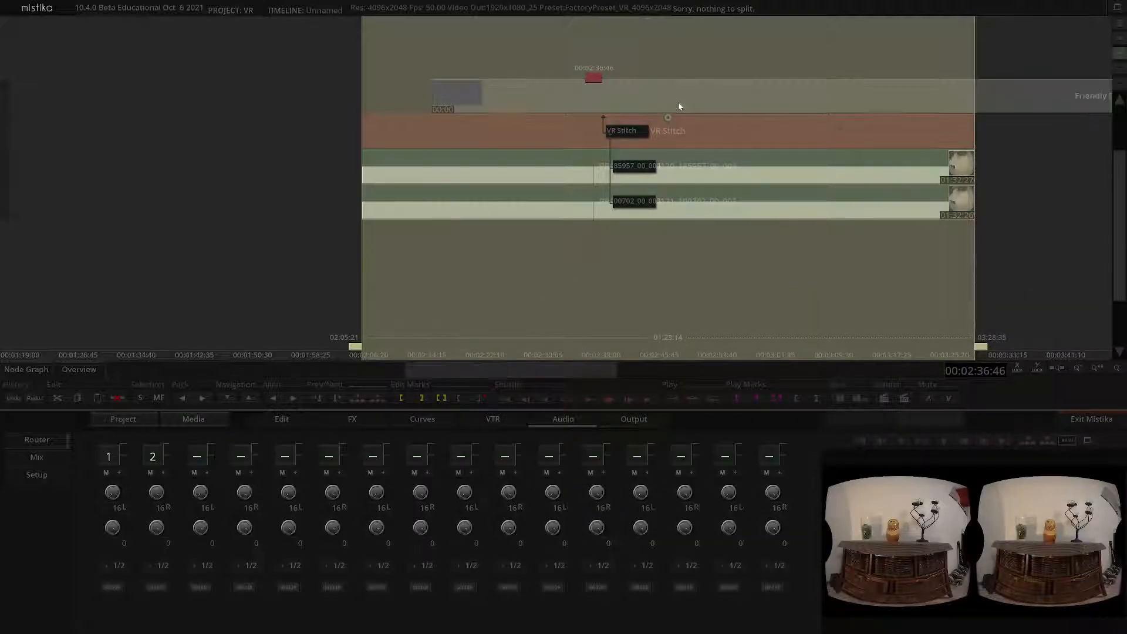
Move the music clip above the VR Stitch stack so it starts just before the stack, and clear the edit in mark.
{"action": "mouse_move", "coordinate": [667, 98]}
{"action": "left_mouse_down"}
{"action": "mouse_move", "coordinate": [652, 91]}
{"action": "mouse_move", "coordinate": [687, 94]}
{"action": "left_mouse_up"}
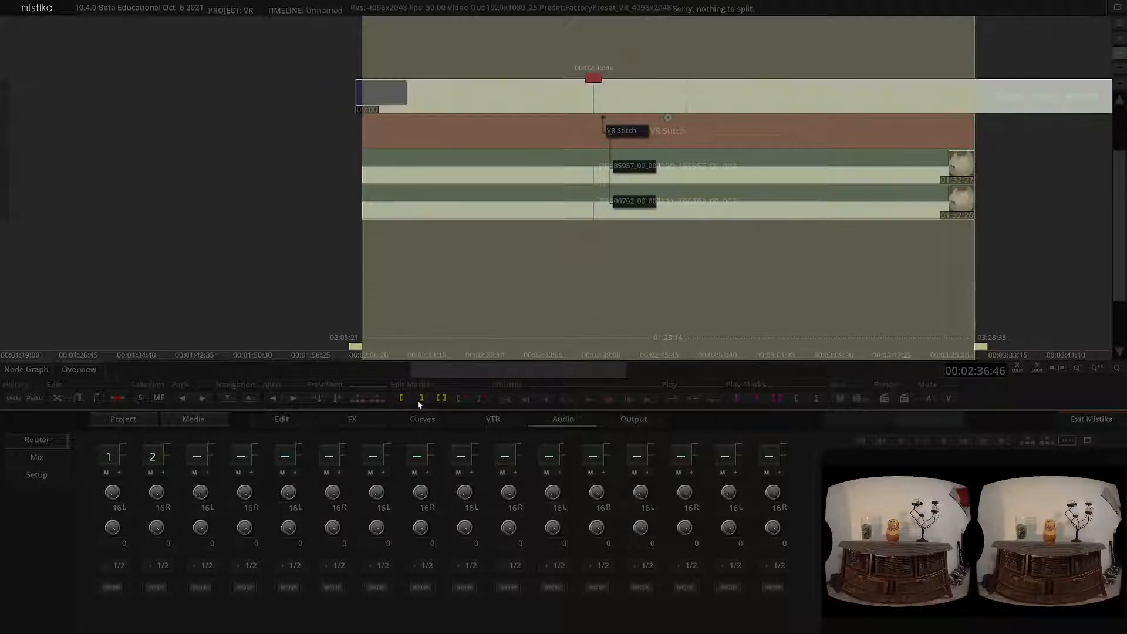
{"action": "left_click", "coordinate": [467, 396]}
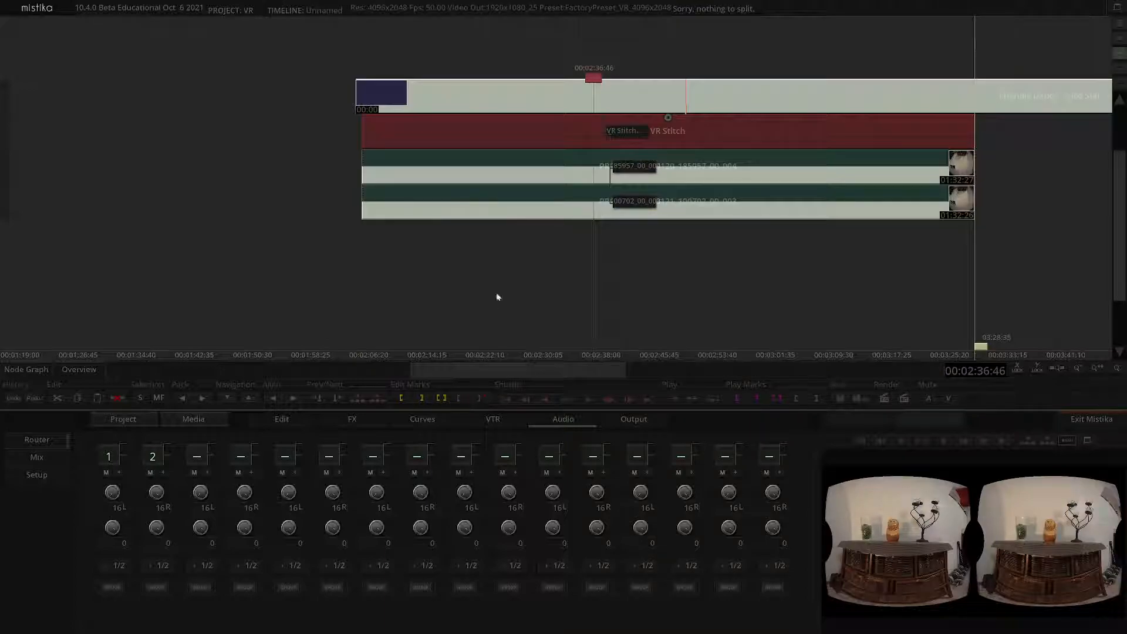
Align the start of the music clip with the start of the VR Stitch stack and play the timeline briefly from there.
{"action": "mouse_move", "coordinate": [426, 96]}
{"action": "left_mouse_down"}
{"action": "mouse_move", "coordinate": [441, 93]}
{"action": "mouse_move", "coordinate": [420, 94]}
{"action": "left_mouse_up"}
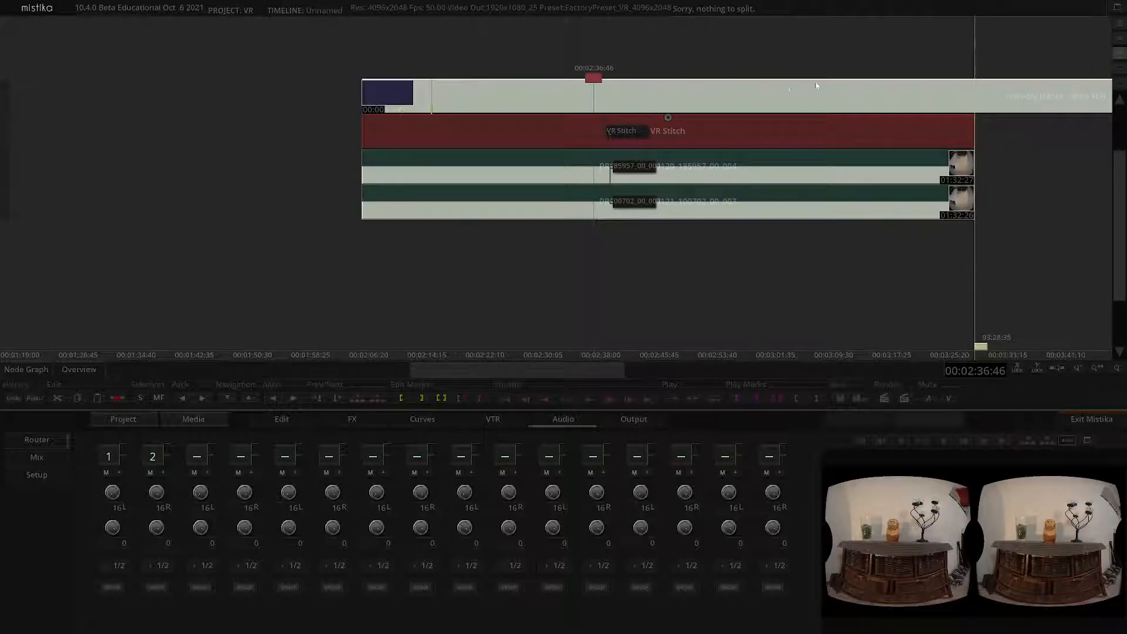
{"action": "left_click", "coordinate": [526, 58]}
{"action": "left_click_drag", "start_coordinate": [475, 63], "coordinate": [372, 65]}
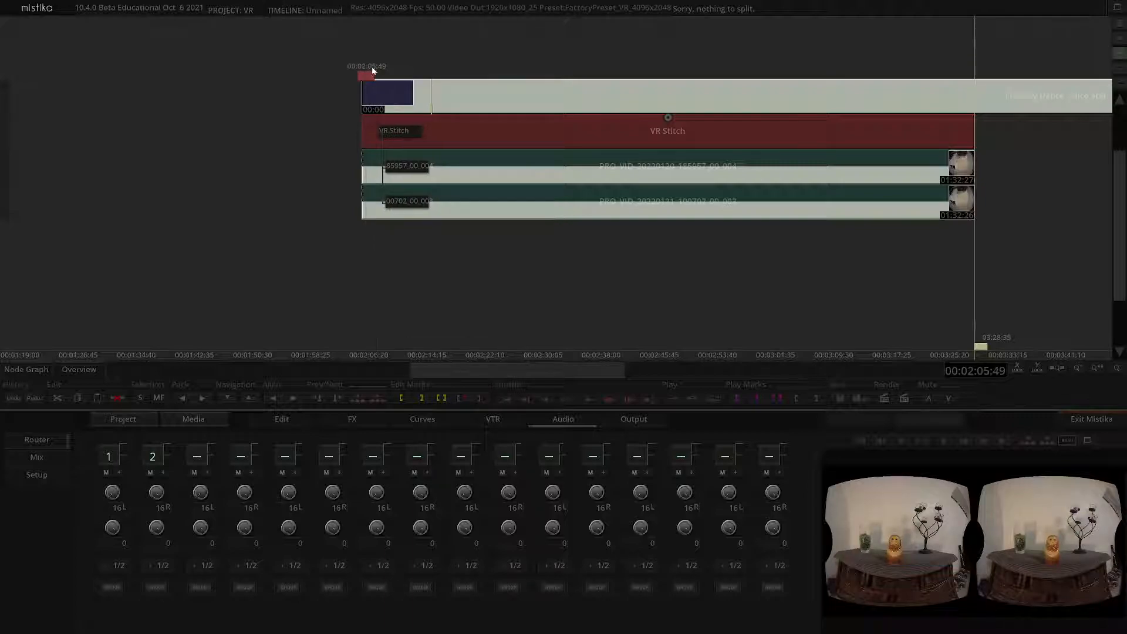
{"action": "left_click", "coordinate": [586, 399]}
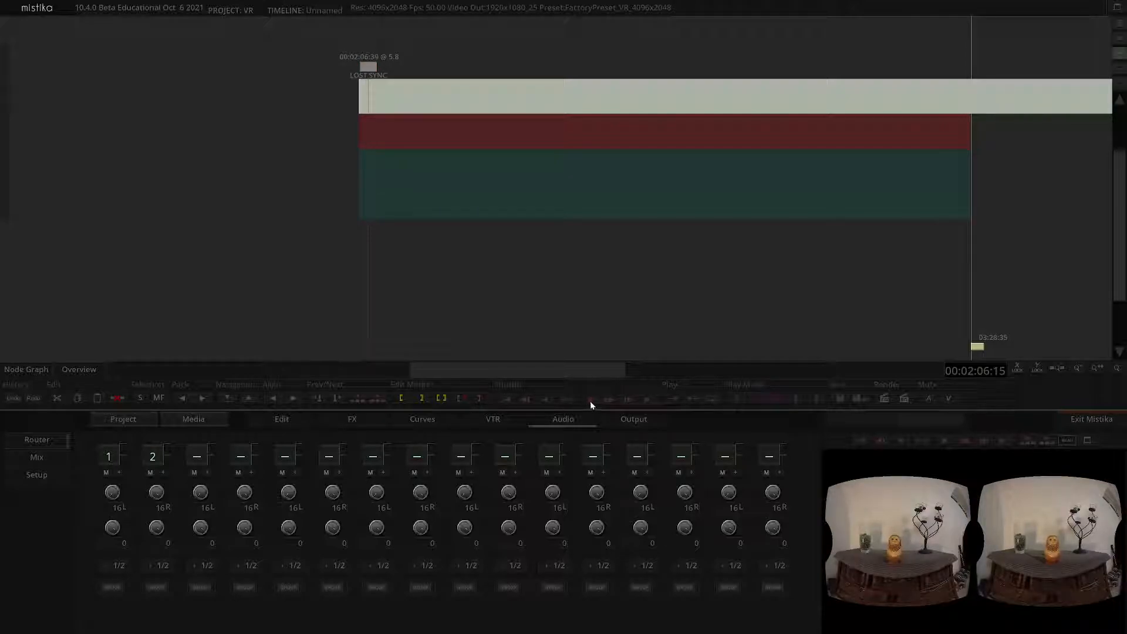
{"action": "left_click", "coordinate": [590, 401]}
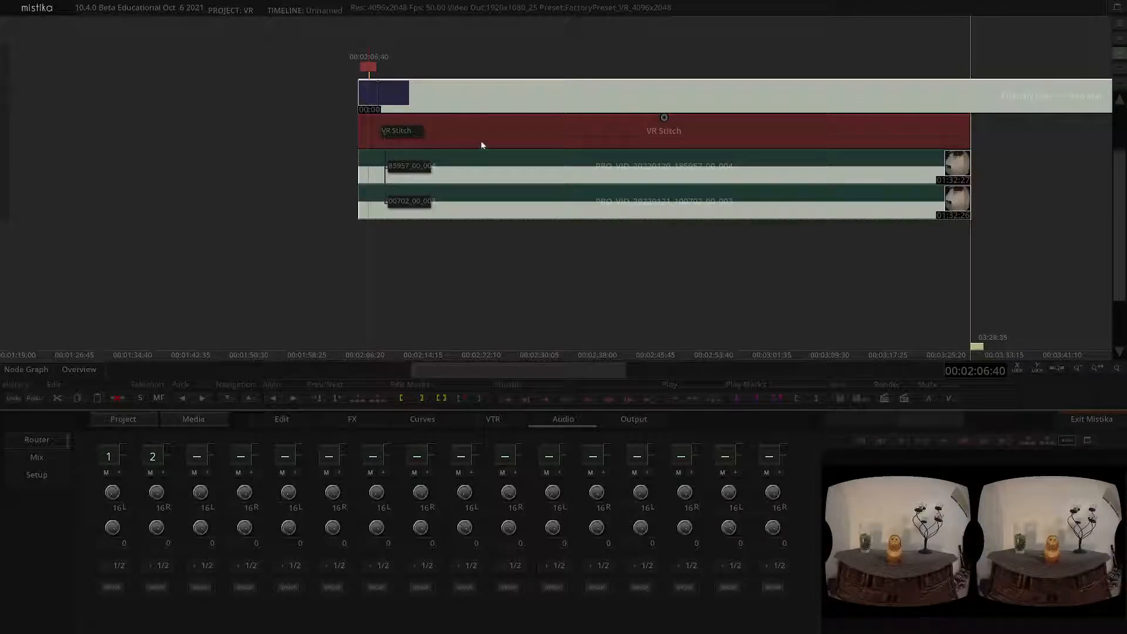
Set the video render codec for the VR Stitch stack to H264 420 Bitrate, keeping the MP4 NVidia movie format.
{"action": "left_click", "coordinate": [631, 422]}
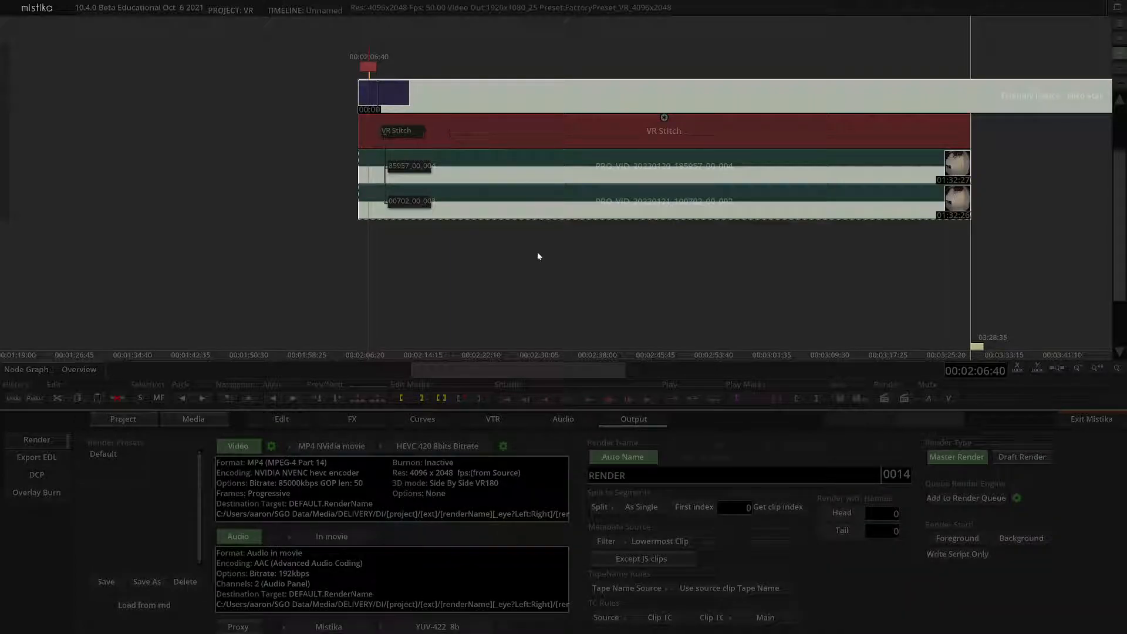
{"action": "left_click", "coordinate": [473, 122]}
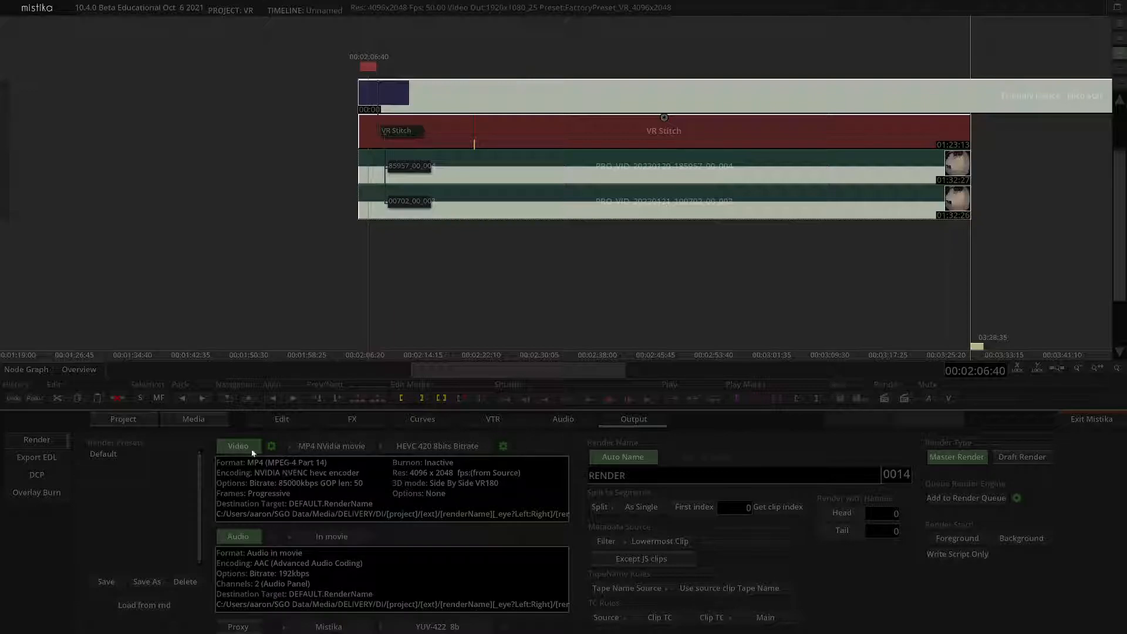
{"action": "left_click", "coordinate": [413, 449]}
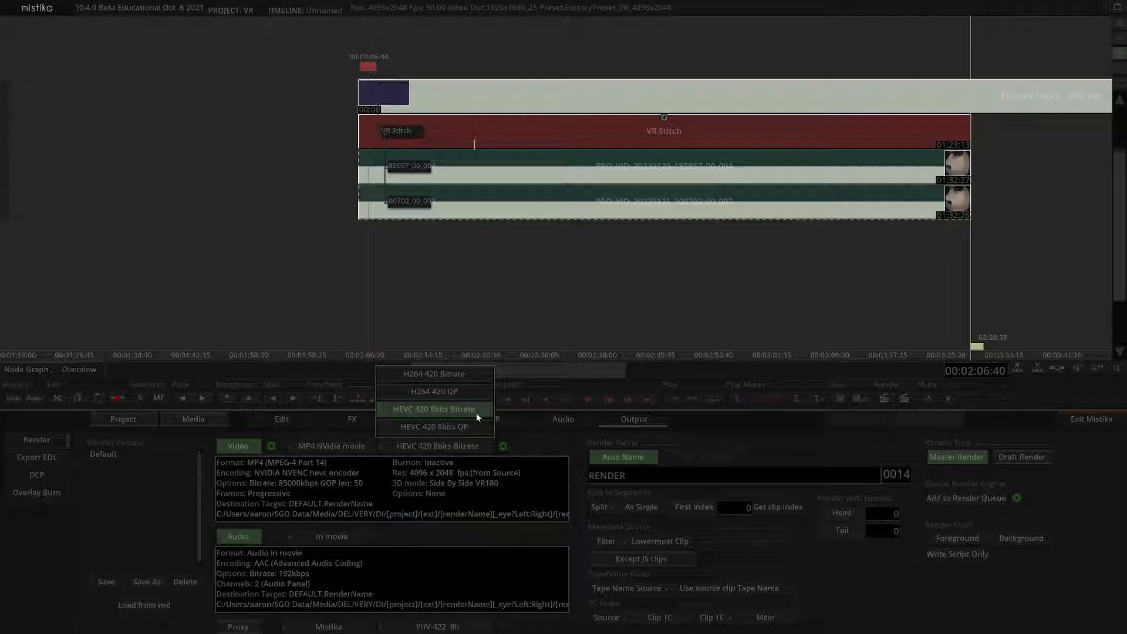
{"action": "left_click", "coordinate": [442, 375]}
{"action": "left_click", "coordinate": [314, 450]}
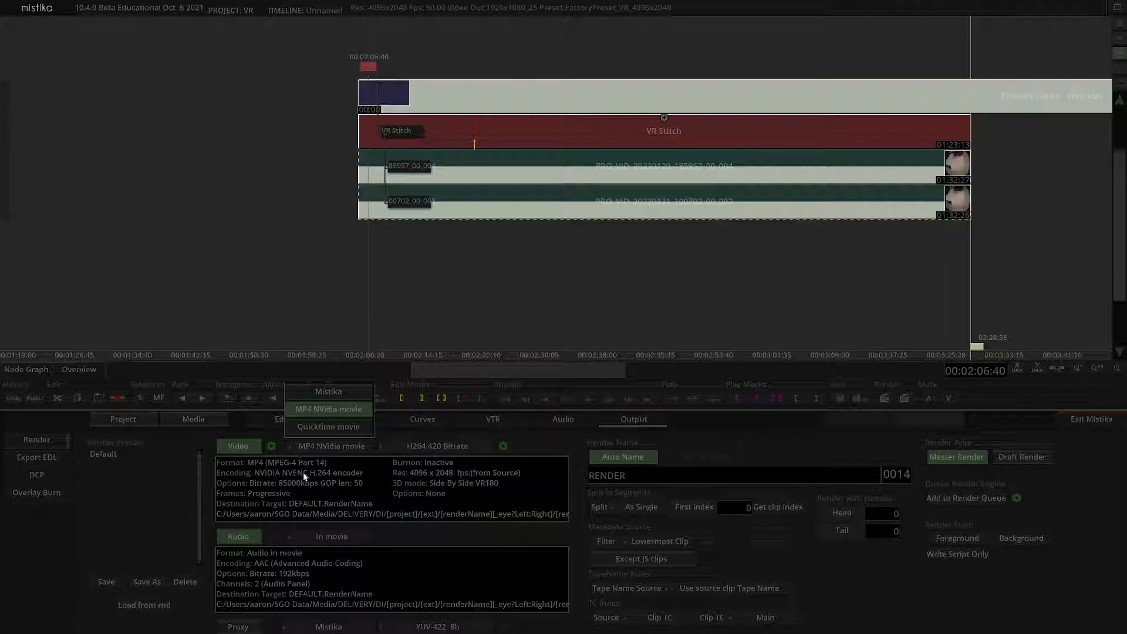
{"action": "left_click", "coordinate": [273, 447]}
Confirm the render's video setup with scaling off and the stereo mode set to Side By Side VR180.
{"action": "left_click", "coordinate": [273, 446]}
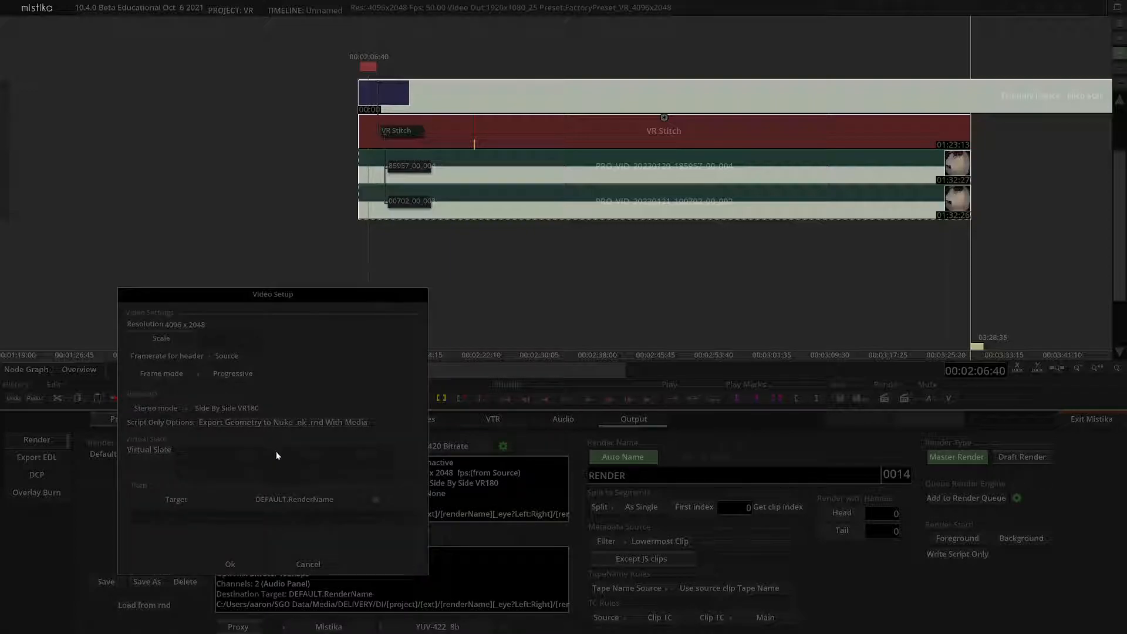
{"action": "left_click", "coordinate": [160, 338]}
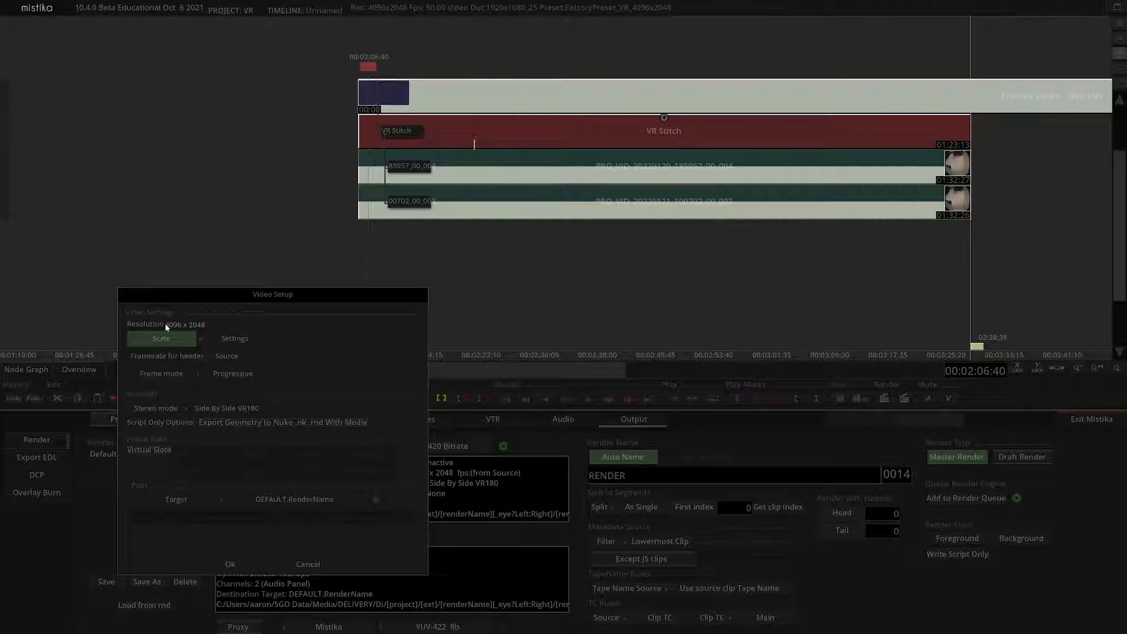
{"action": "left_click", "coordinate": [174, 340]}
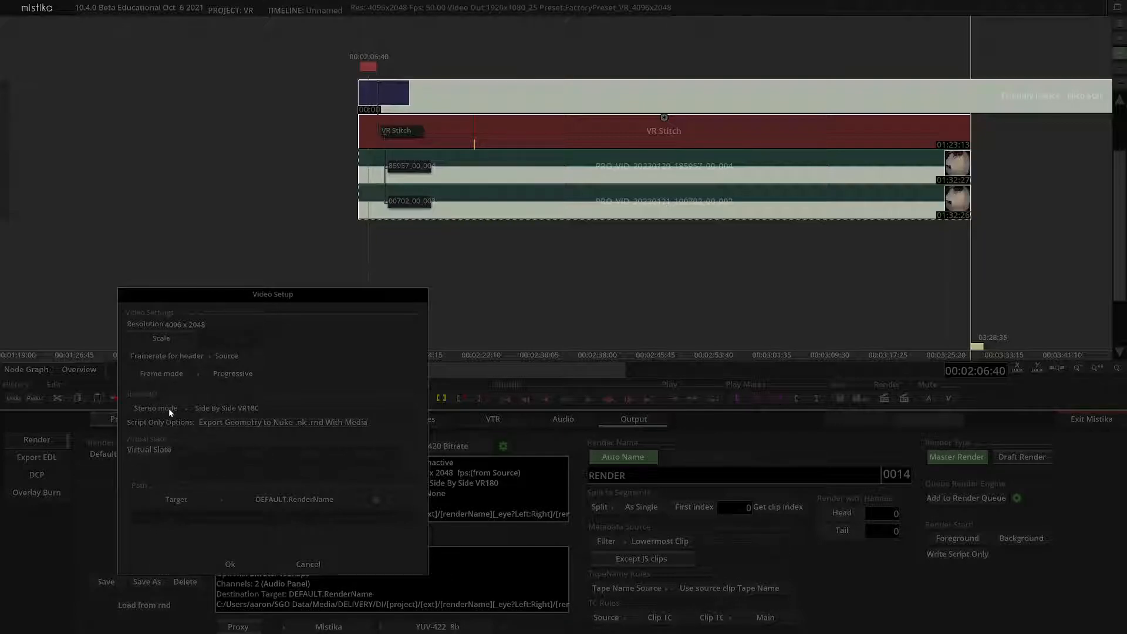
{"action": "left_click", "coordinate": [202, 410]}
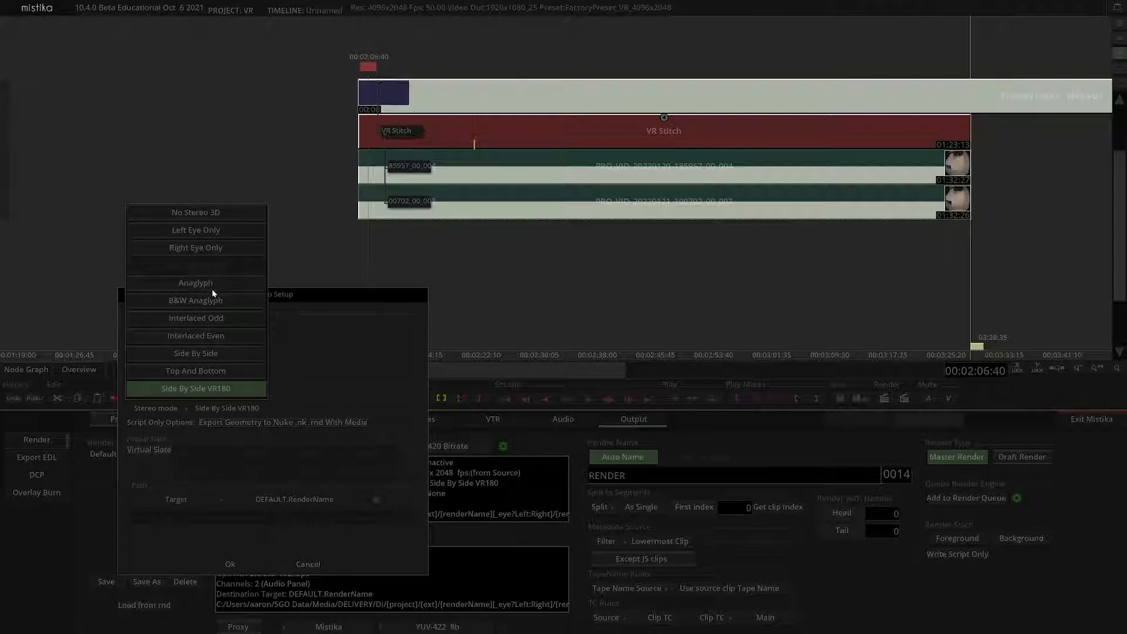
{"action": "left_click", "coordinate": [183, 393]}
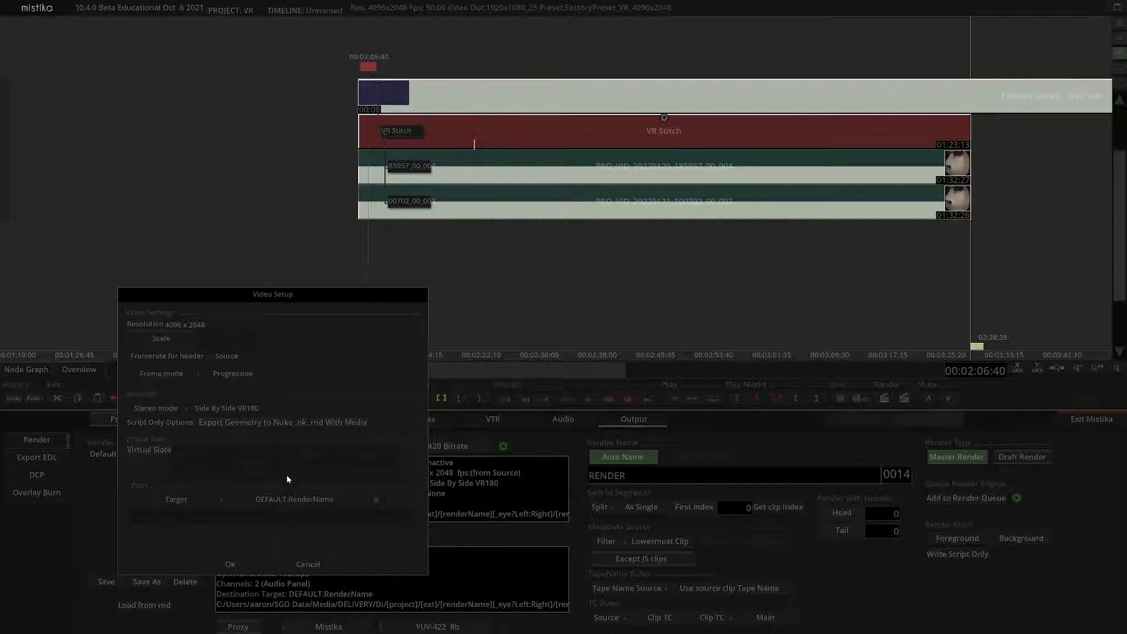
{"action": "left_click", "coordinate": [226, 566]}
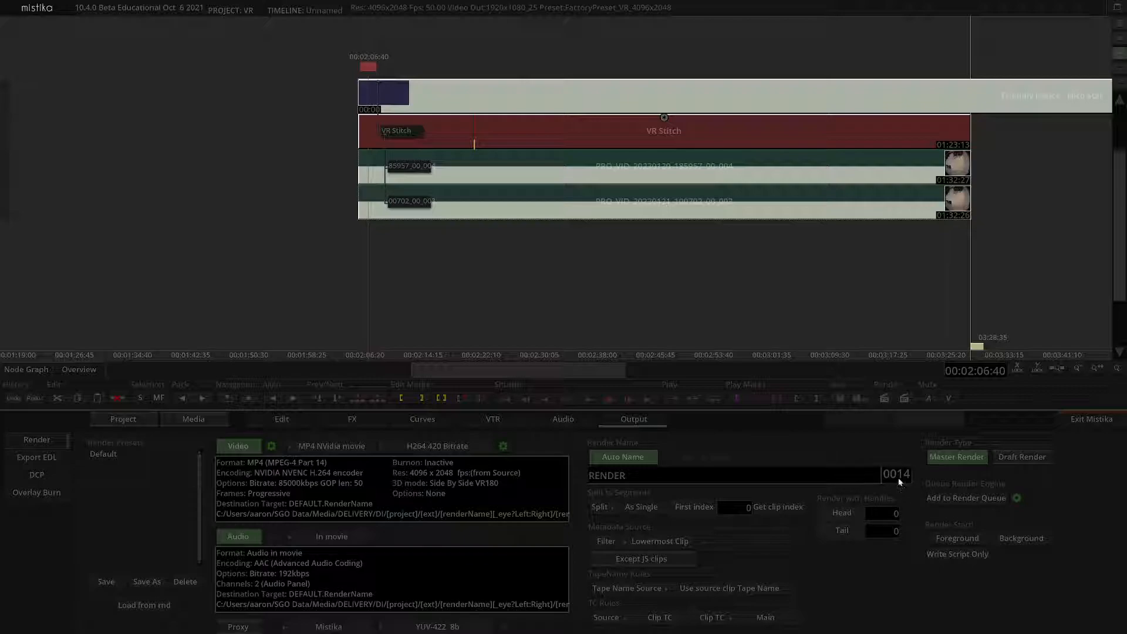
Start a foreground render, cancel it at the range choice, and try setting the edit marks around the current selection including the music clip.
{"action": "left_click", "coordinate": [942, 537]}
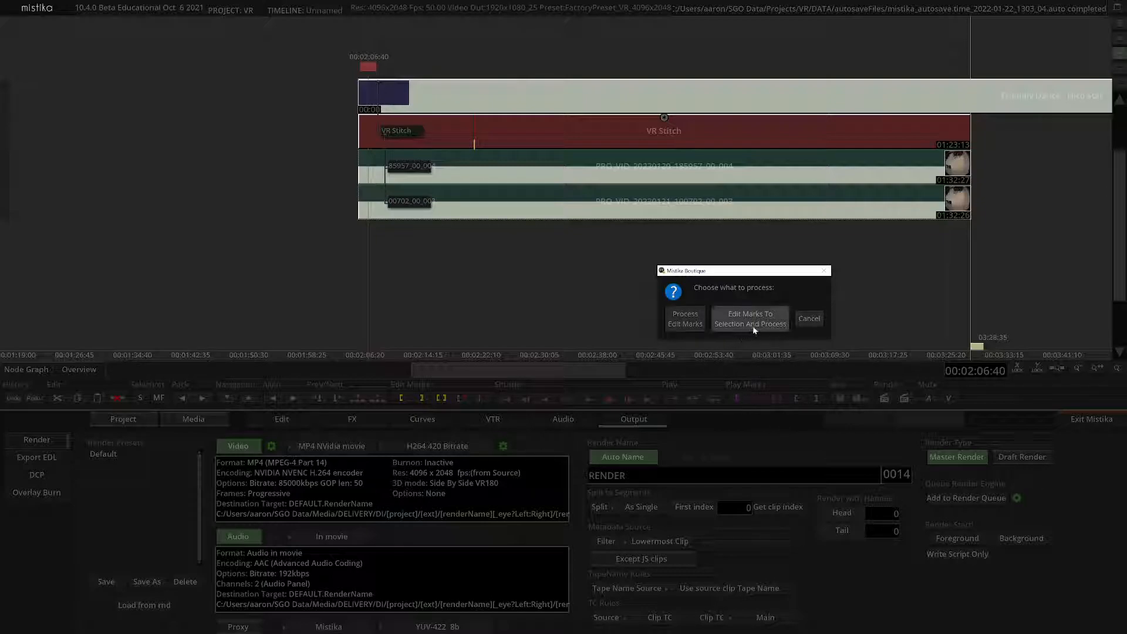
{"action": "left_click", "coordinate": [809, 320]}
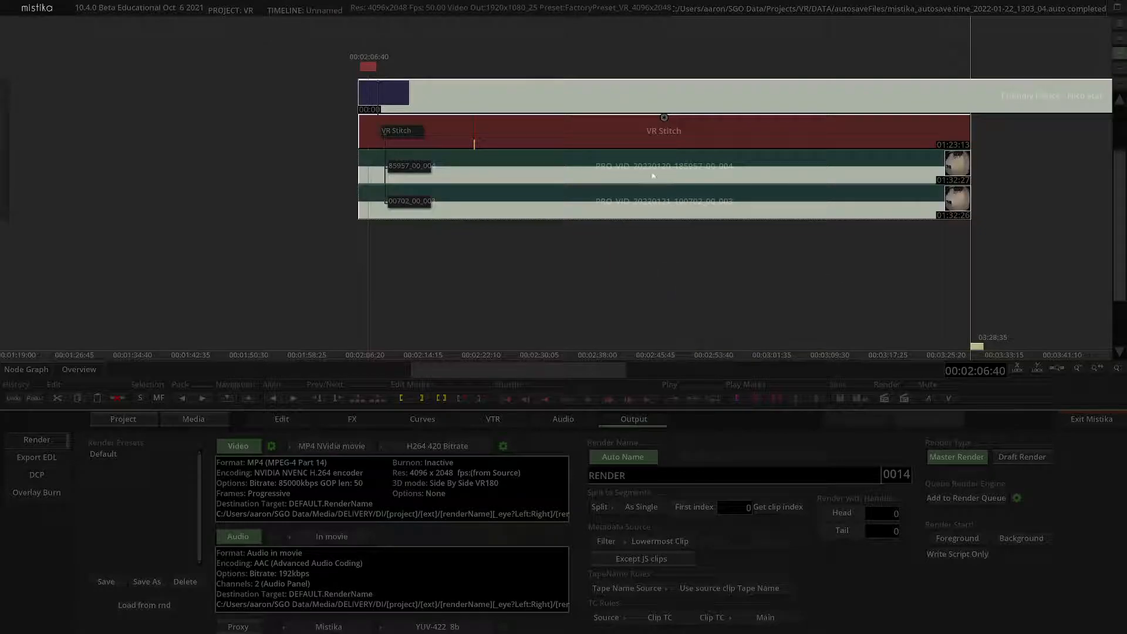
{"action": "left_click", "coordinate": [443, 397]}
{"action": "scroll", "coordinate": [887, 246], "scroll_direction": "down", "scroll_amount": 3}
{"action": "scroll", "coordinate": [885, 246], "scroll_direction": "up", "scroll_amount": 2}
{"action": "left_click_drag", "start_coordinate": [431, 61], "coordinate": [743, 73]}
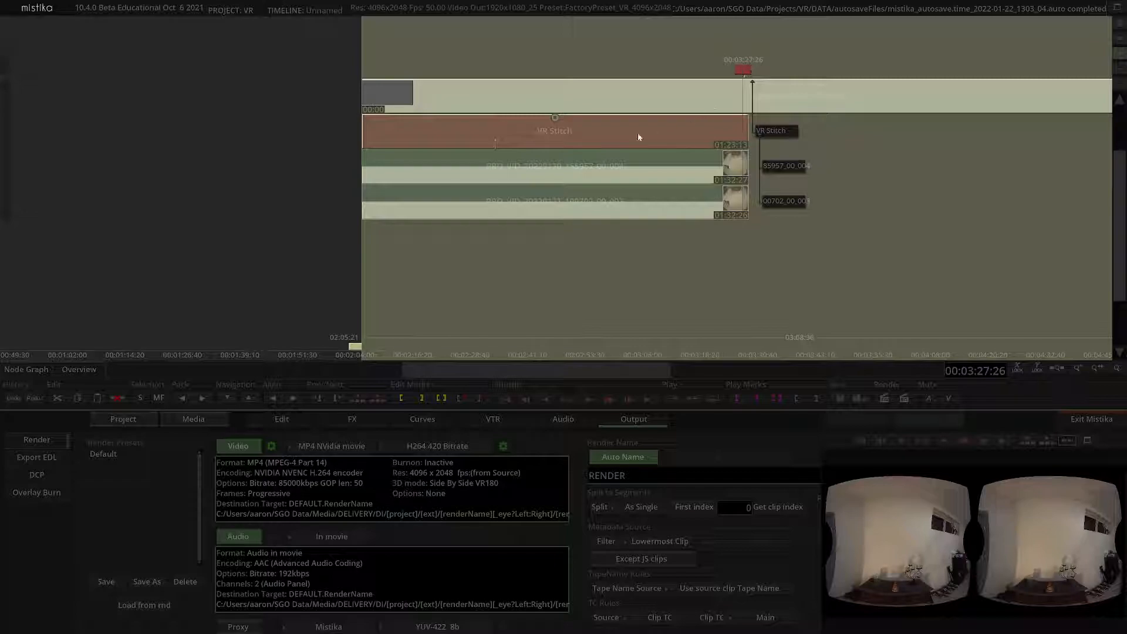
Select only the VR Stitch stack and set the edit in and out marks to its full length.
{"action": "left_click", "coordinate": [289, 189]}
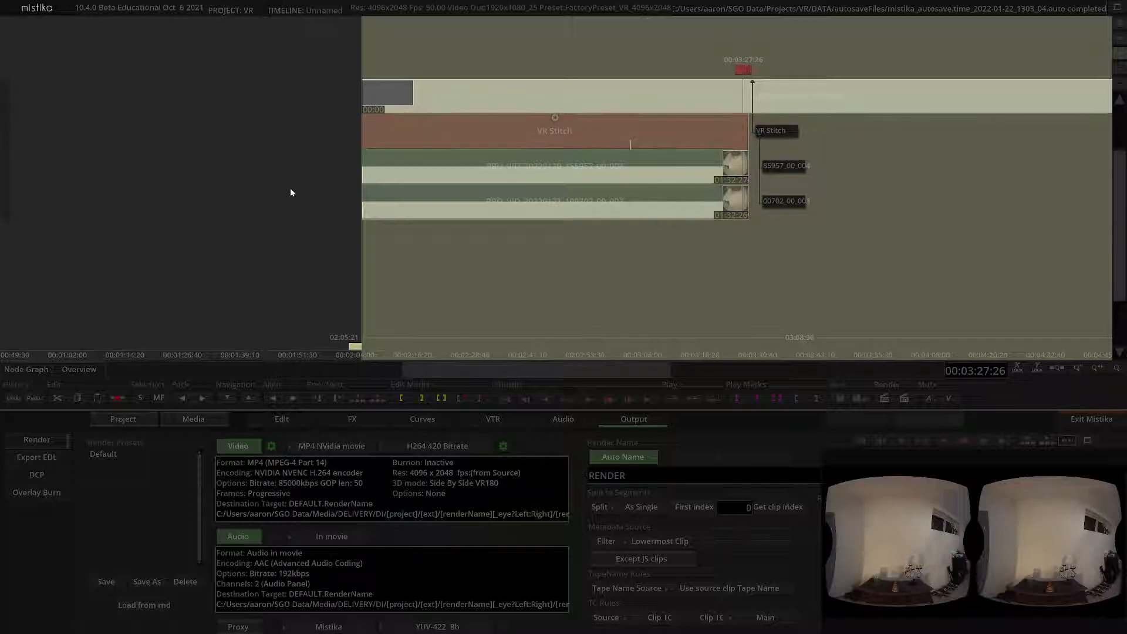
{"action": "left_click", "coordinate": [435, 141]}
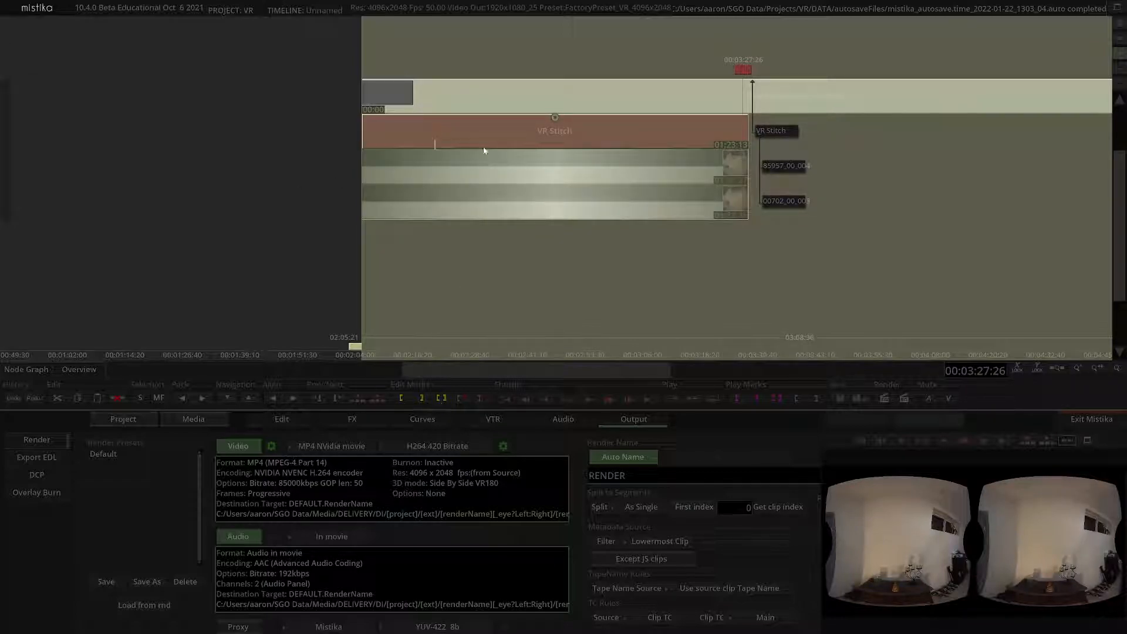
{"action": "left_click", "coordinate": [441, 399]}
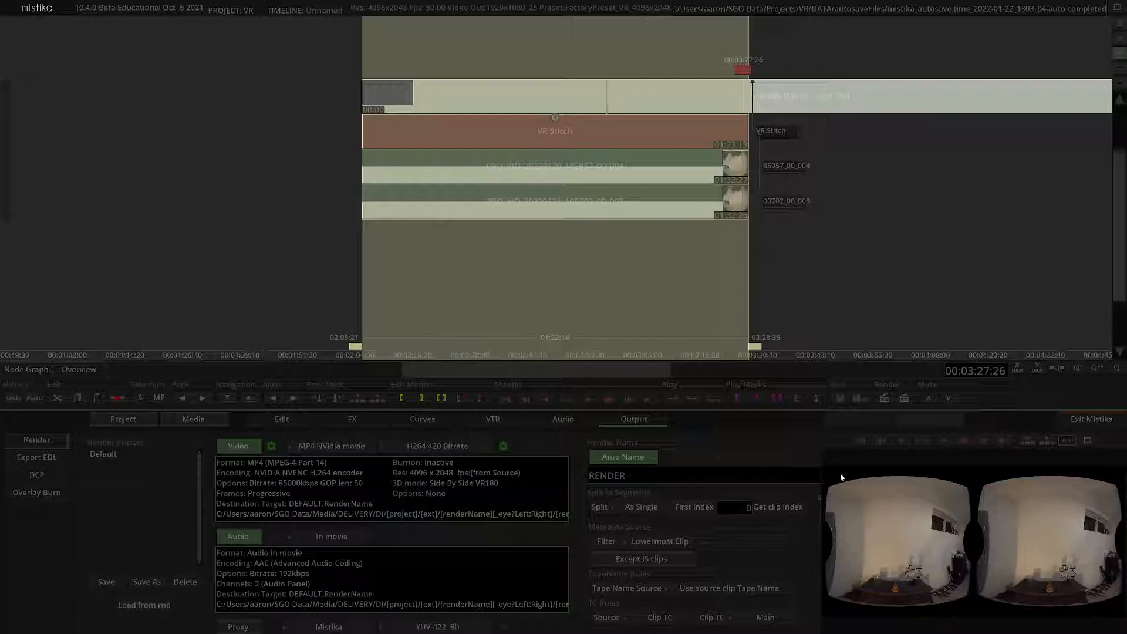
Start a foreground master render that processes the range between the edit marks.
{"action": "left_click", "coordinate": [656, 421]}
{"action": "left_click", "coordinate": [941, 539]}
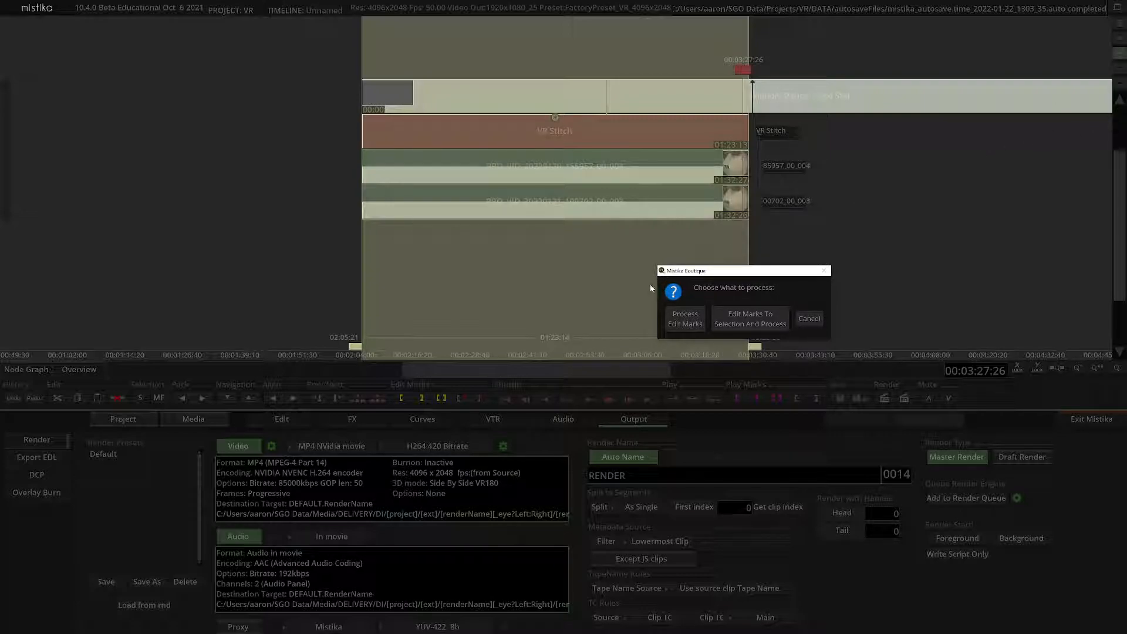
{"action": "left_click", "coordinate": [681, 324]}
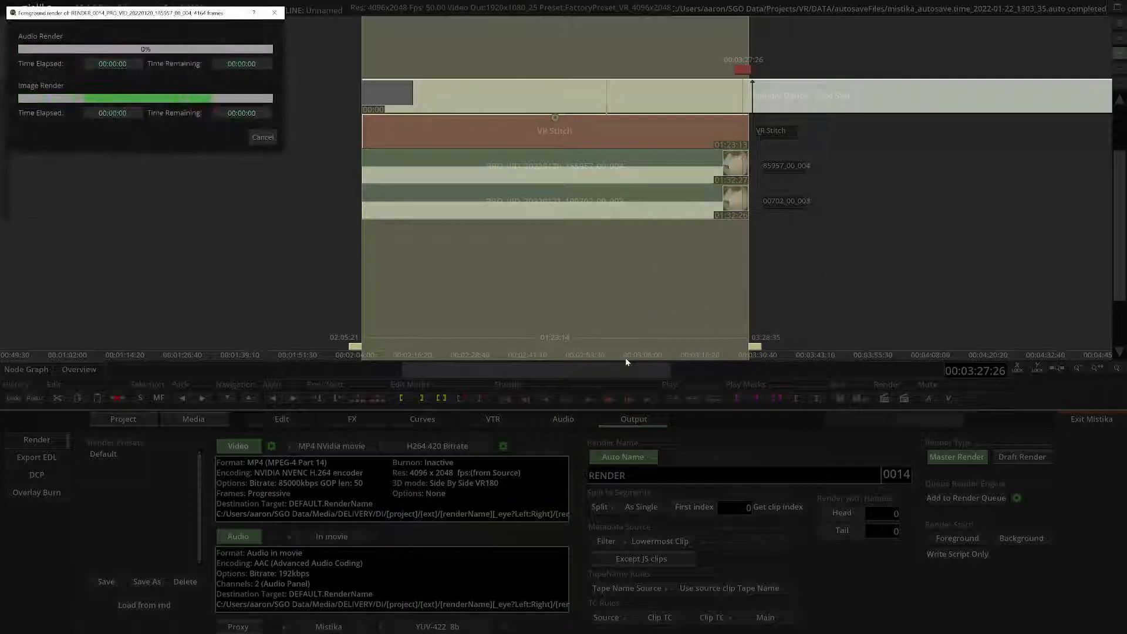